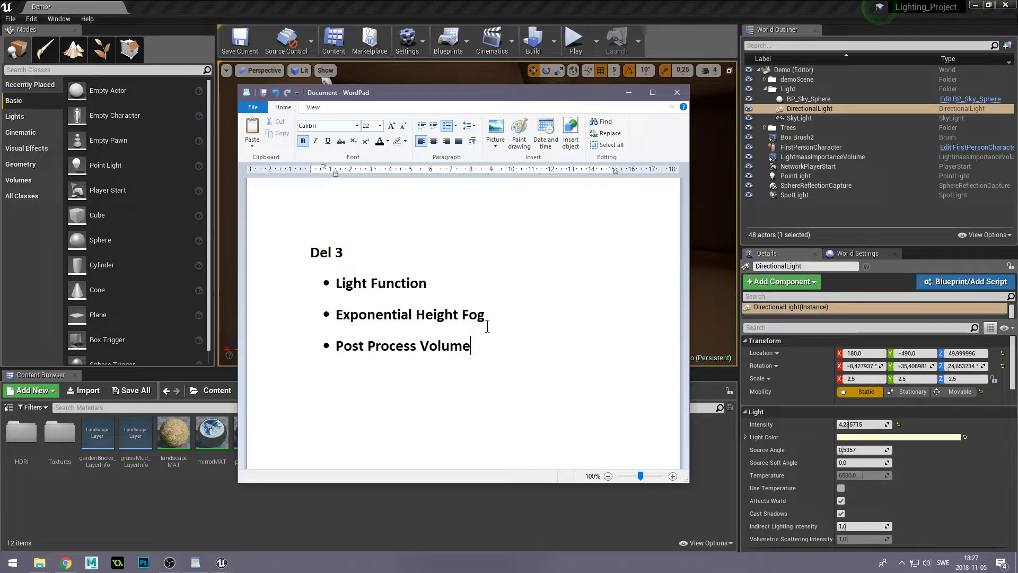
# - Minimize the WordPad notes so the Unreal Demo level is visible
pyautogui.click(629, 93)
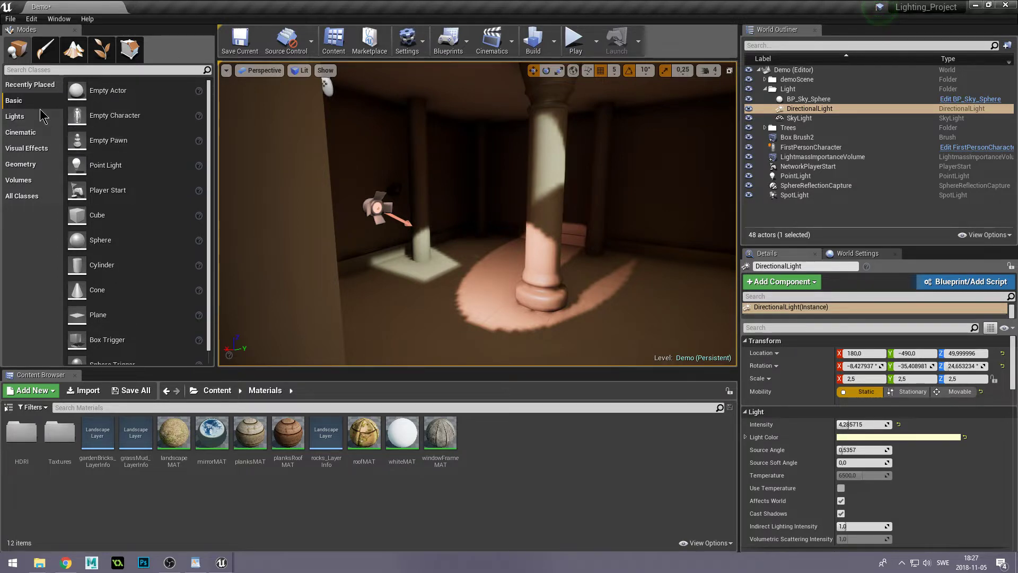
# - Add a new point light, PointLight2, to the room and switch the viewport to Top view
pyautogui.click(24, 116)
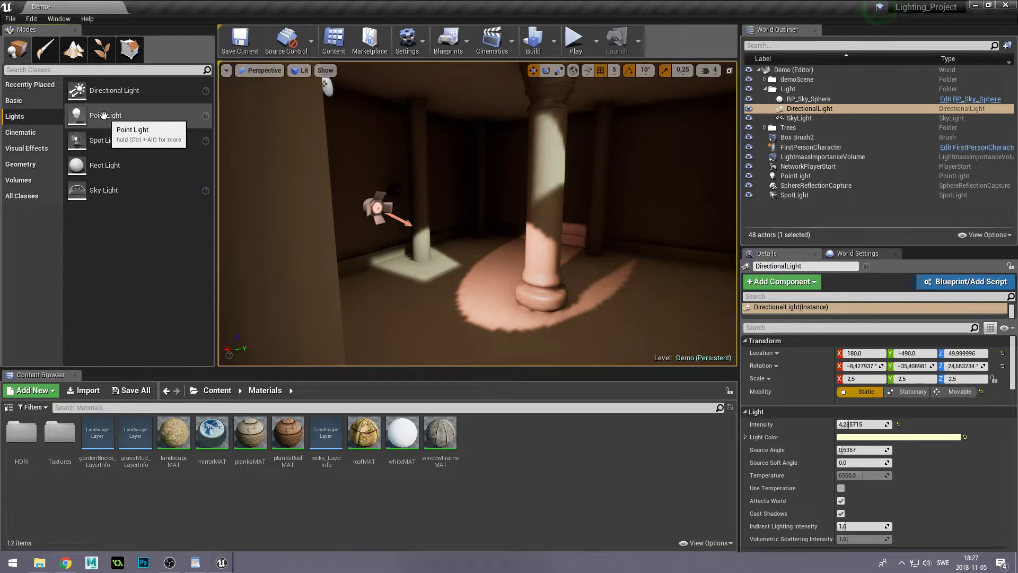
pyautogui.moveTo(104, 115); pyautogui.dragTo(416, 191)
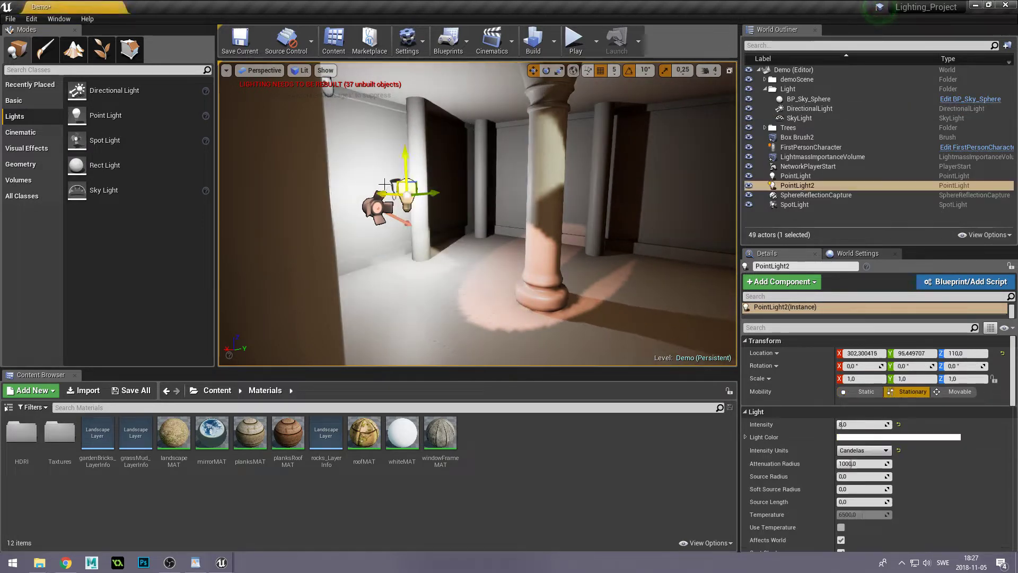
pyautogui.click(260, 70)
pyautogui.click(271, 116)
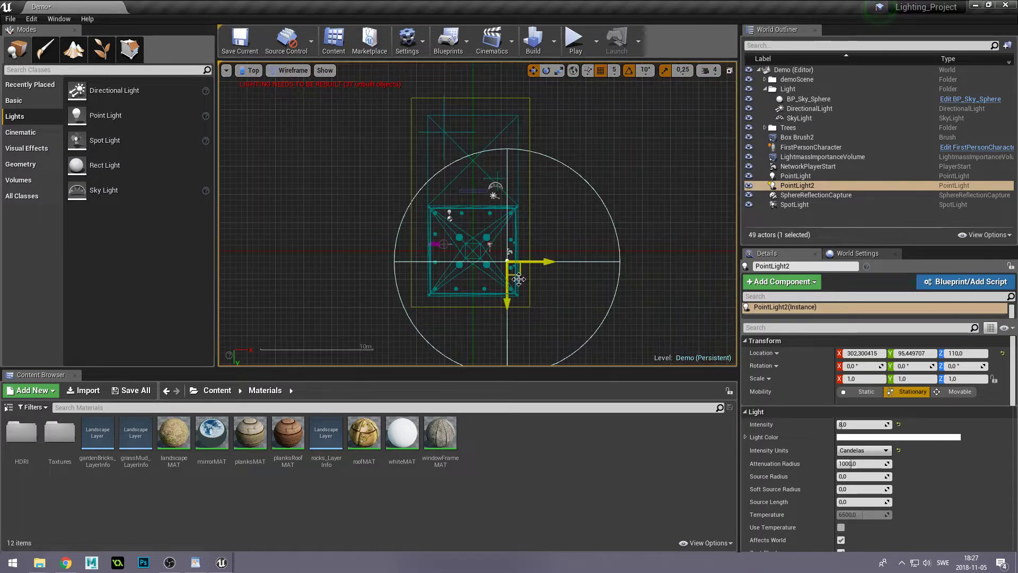
# - Move PointLight2 over the wall lamp at about X 362, Y 135
pyautogui.scroll(4, 522, 286)
pyautogui.moveTo(517, 216); pyautogui.dragTo(534, 227)
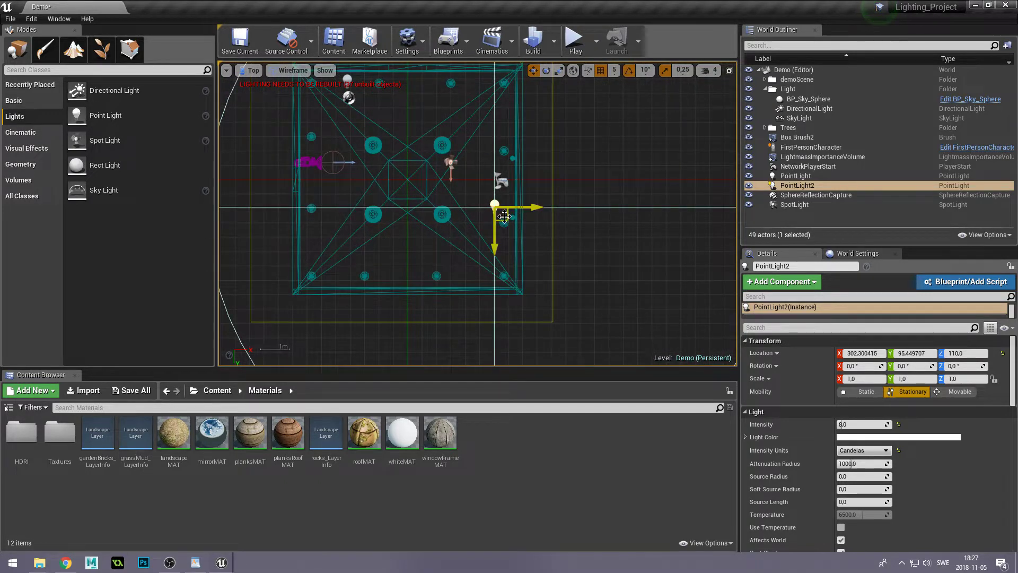
pyautogui.scroll(2, 532, 247)
pyautogui.scroll(3, 531, 247)
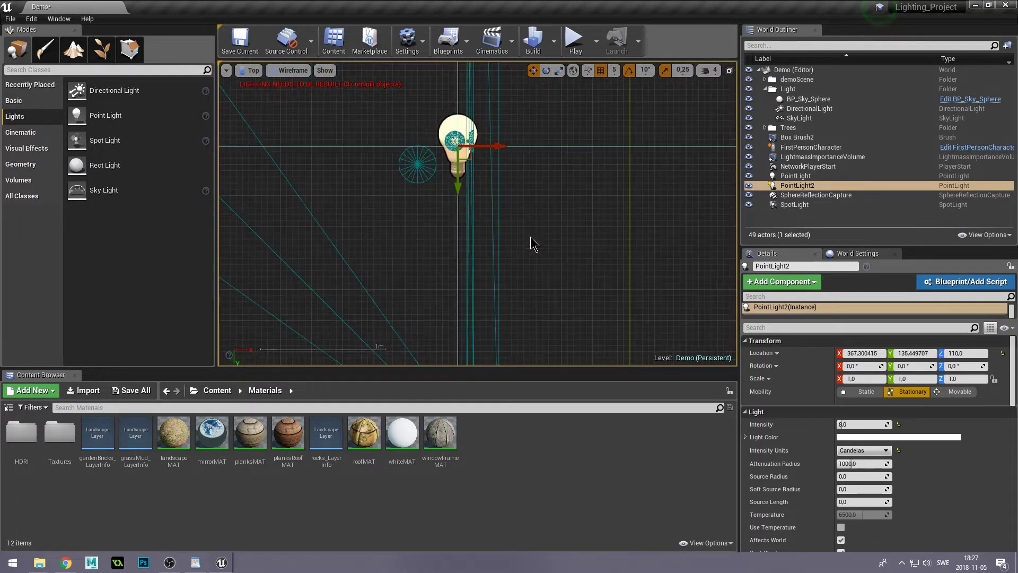
pyautogui.click(457, 143)
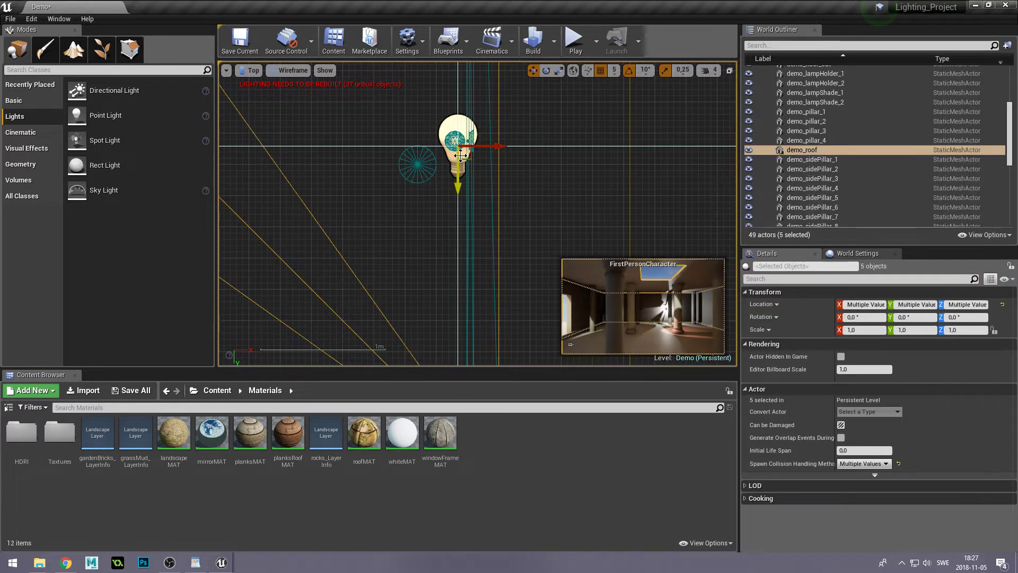
pyautogui.click(448, 120)
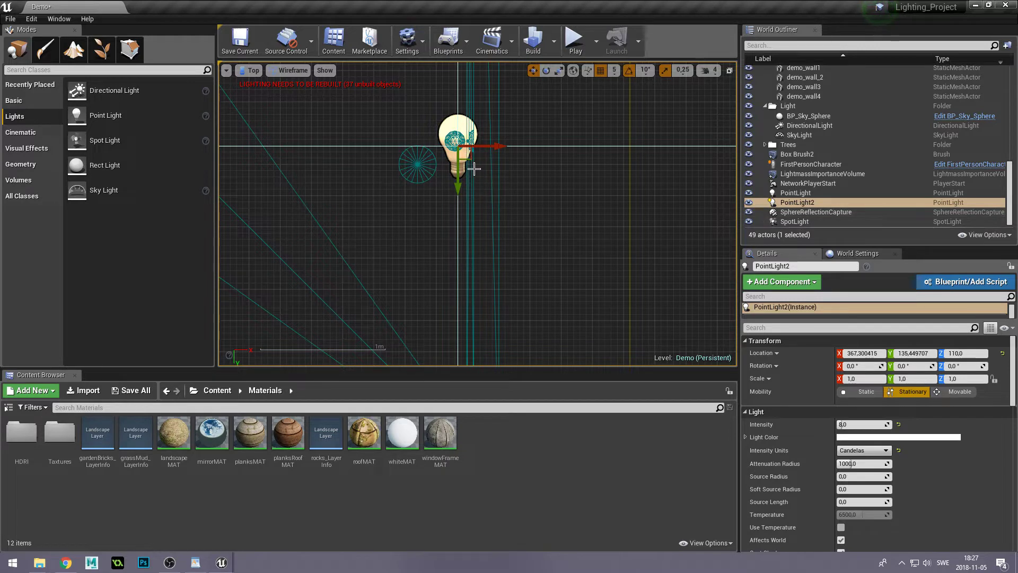
pyautogui.moveTo(468, 157); pyautogui.dragTo(461, 158)
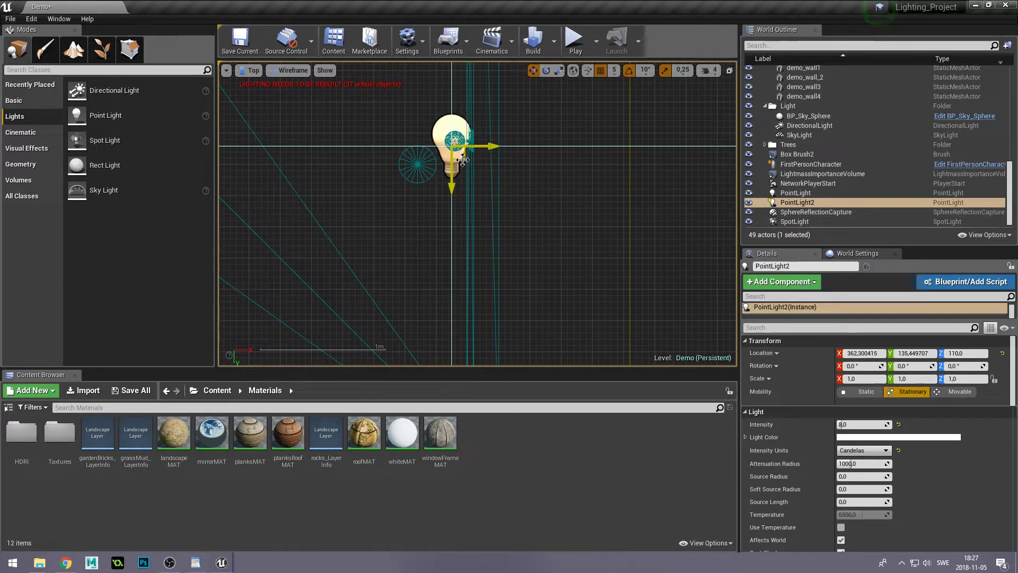
pyautogui.click(249, 70)
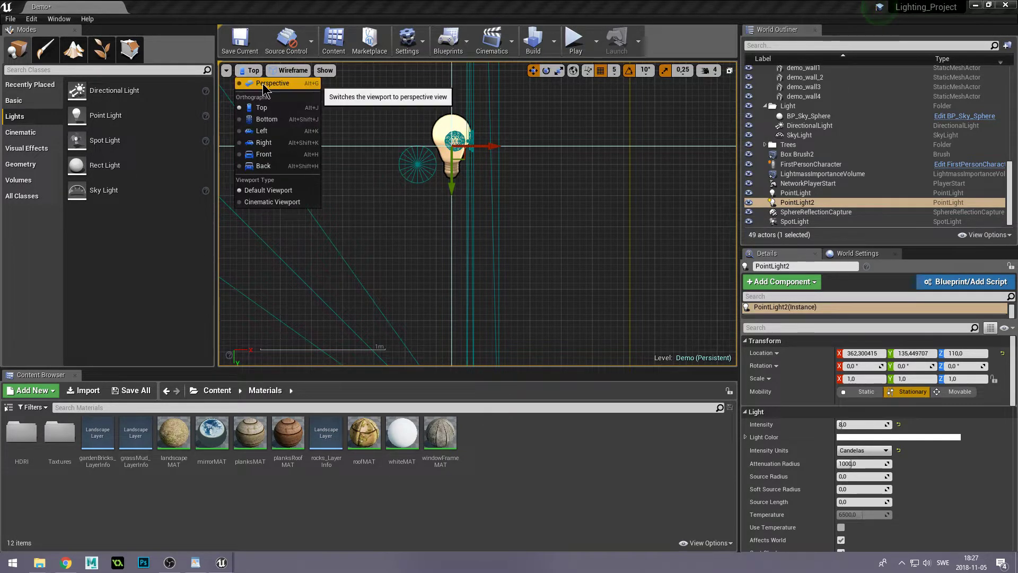
# - Back in Perspective view, focus PointLight2 and raise it to Z 125
pyautogui.click(263, 85)
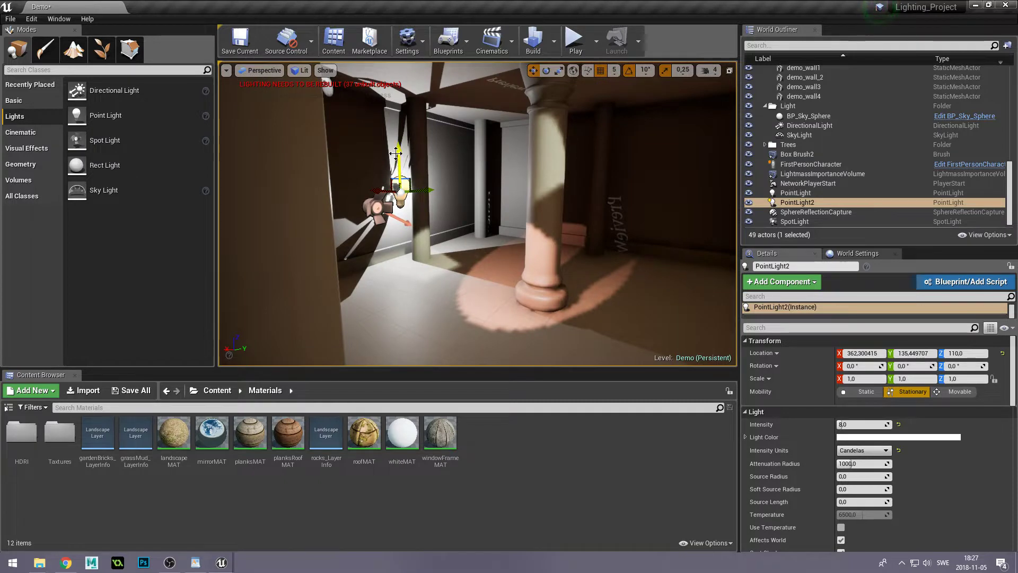
pyautogui.press('f')
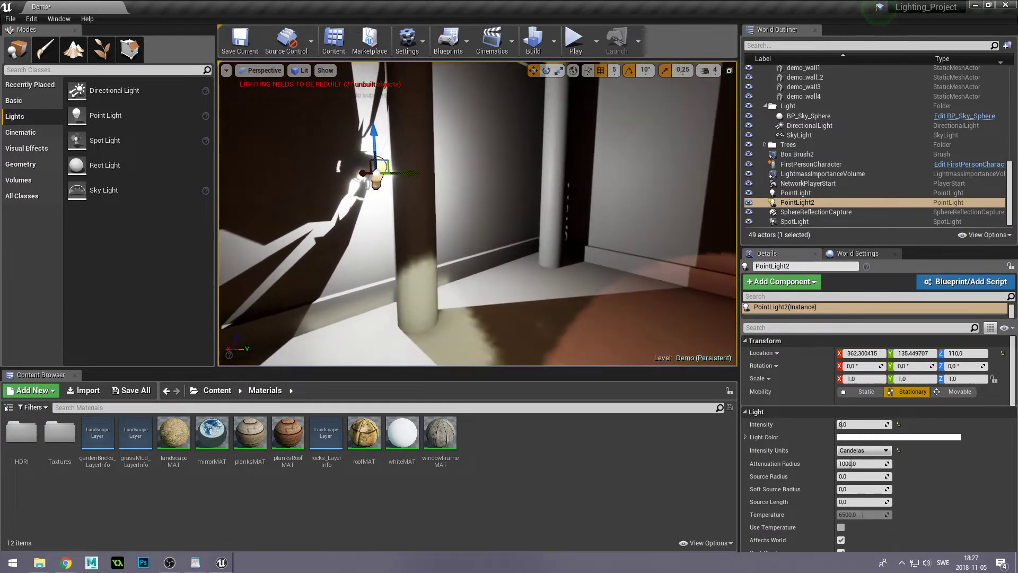
pyautogui.moveTo(341, 138); pyautogui.dragTo(340, 92)
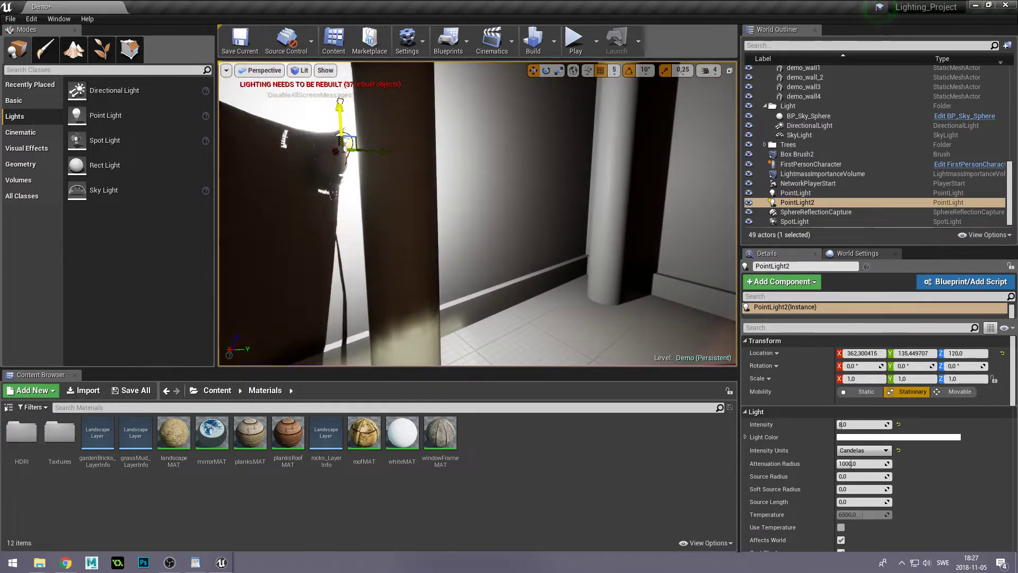
pyautogui.moveTo(395, 216); pyautogui.dragTo(395, 216, button='right')
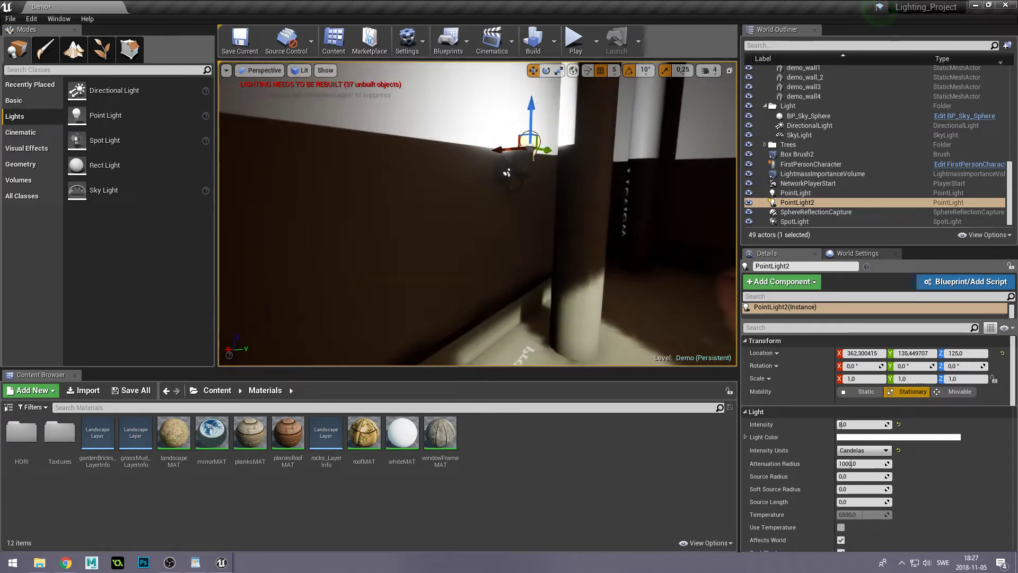
# - Shift PointLight2 along X to 367.3 so it sits inside the sconce
pyautogui.moveTo(454, 154); pyautogui.dragTo(454, 154, button='right')
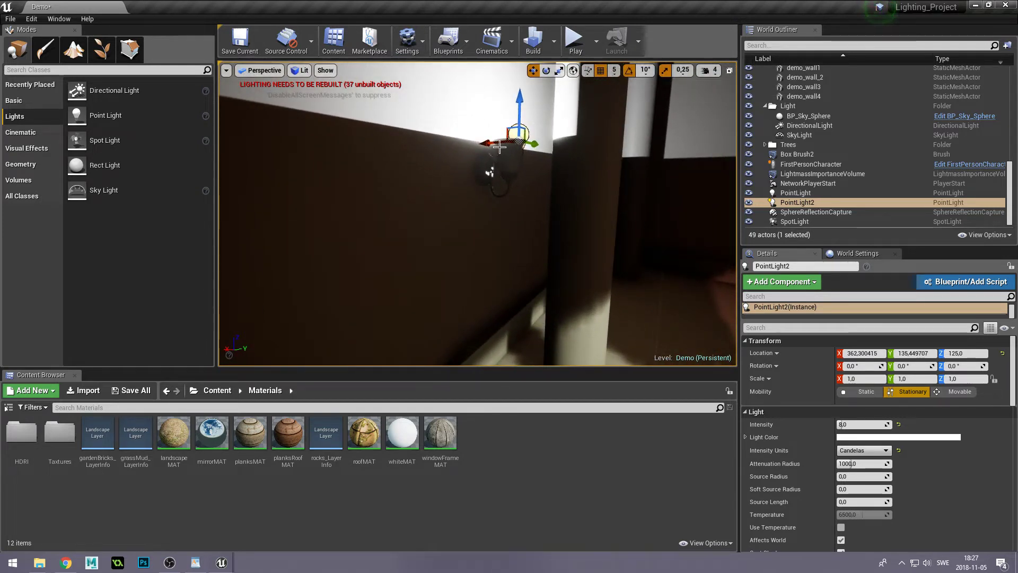
pyautogui.moveTo(499, 147); pyautogui.dragTo(479, 145)
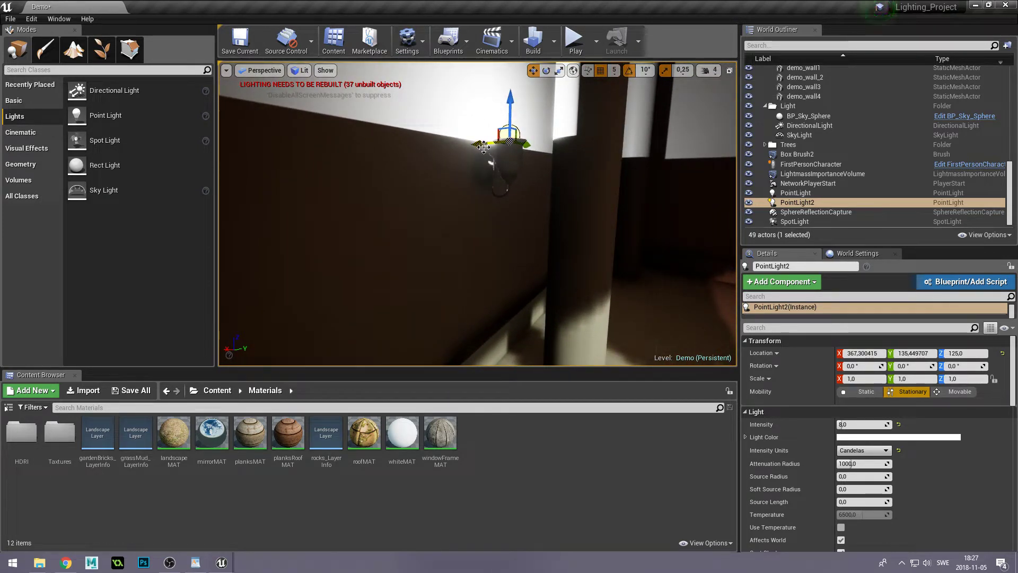
pyautogui.moveTo(564, 295); pyautogui.dragTo(563, 296, button='right')
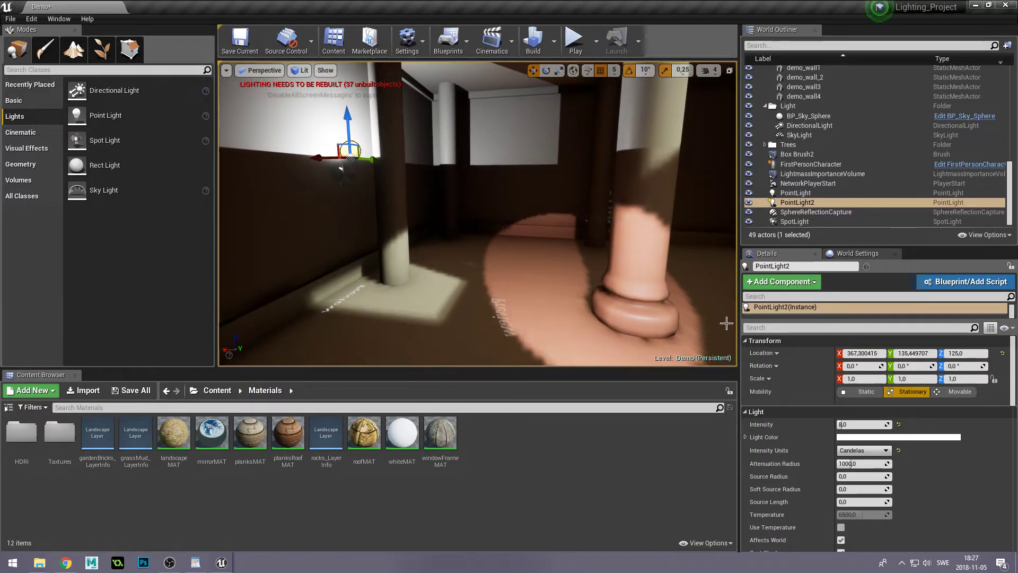
# - Give PointLight2 intensity 1, a warm yellow light colour and attenuation radius 100
pyautogui.click(846, 425)
pyautogui.write('1')
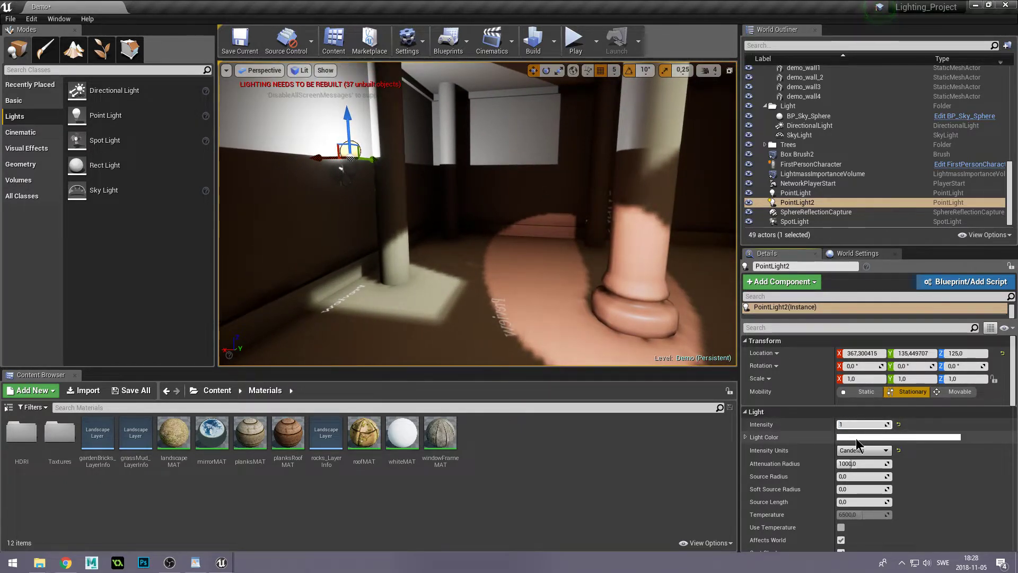
pyautogui.click(857, 444)
pyautogui.click(720, 389)
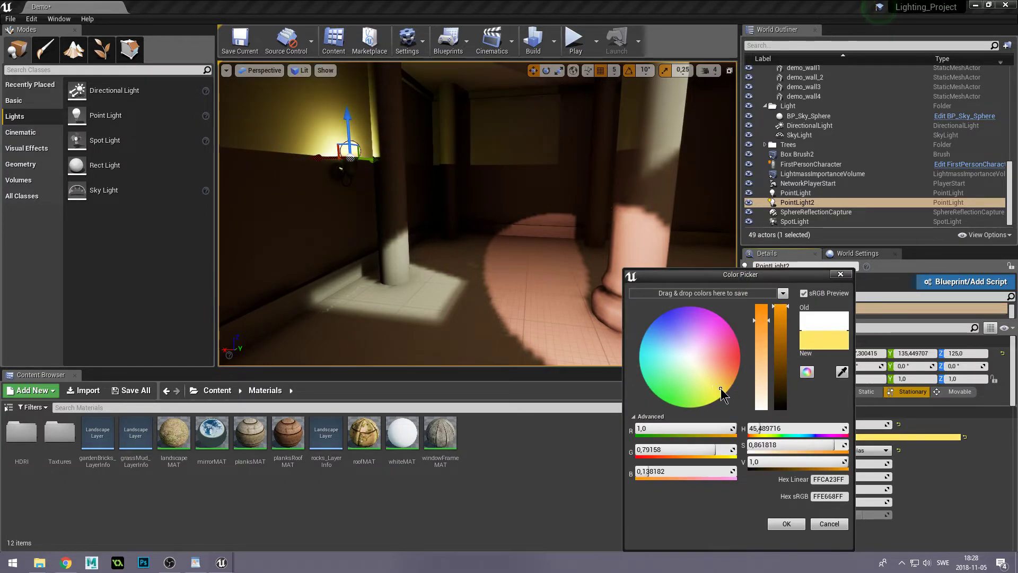
pyautogui.click(786, 524)
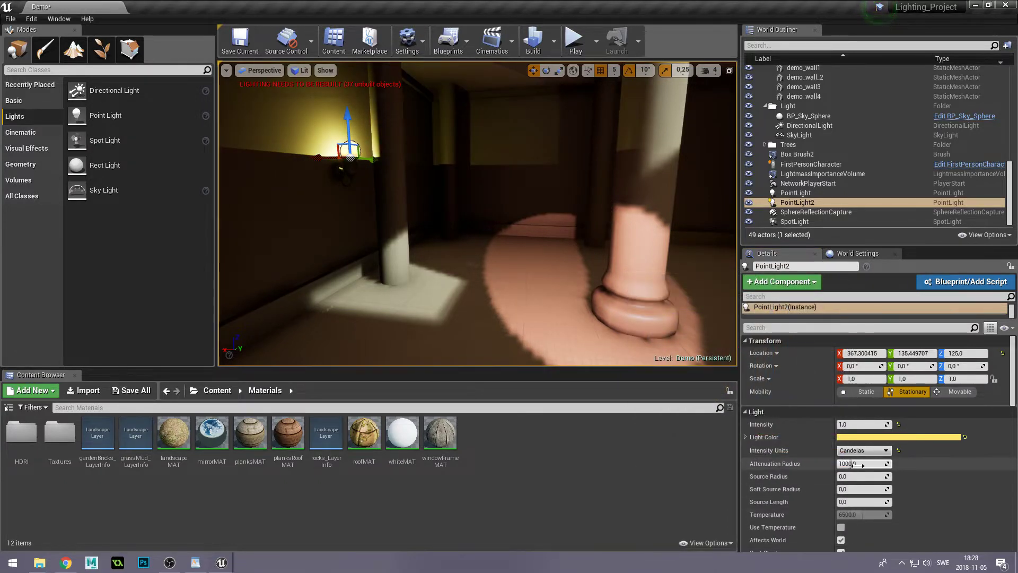
pyautogui.moveTo(850, 464); pyautogui.dragTo(857, 473)
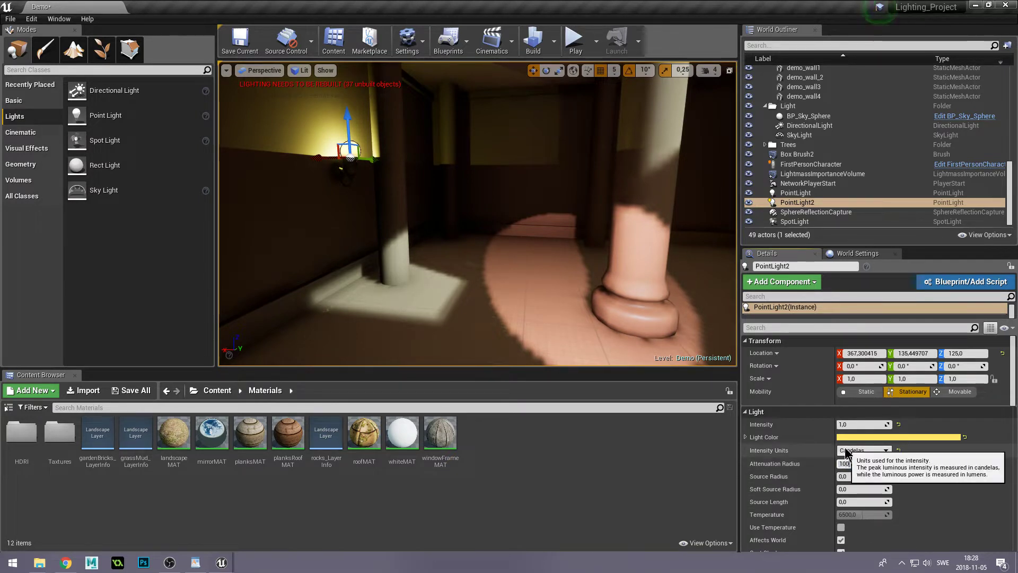
pyautogui.press('Return')
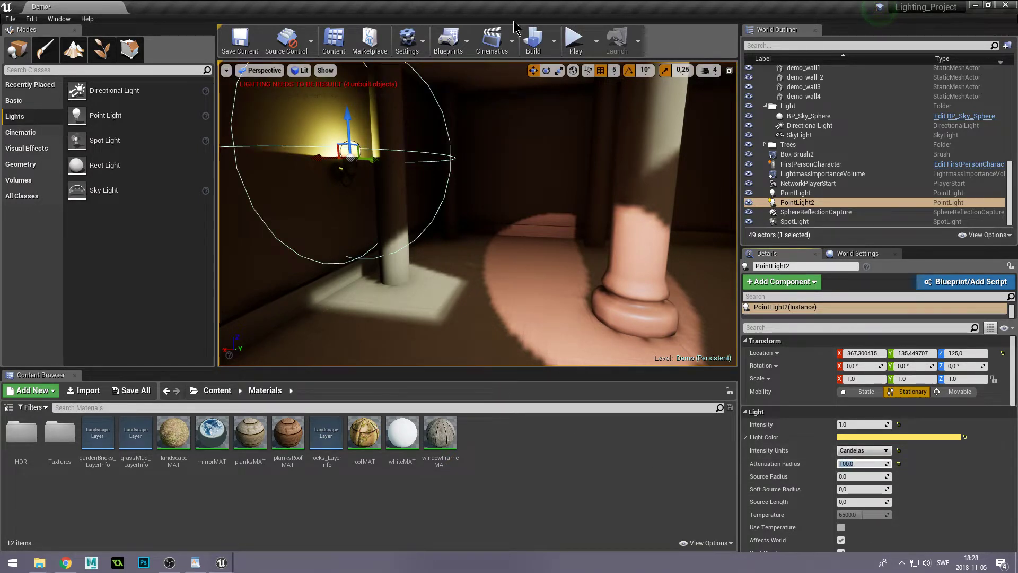
# - Build lighting, dismiss the Message Log, and deselect the light to see the yellow wall glow
pyautogui.click(533, 42)
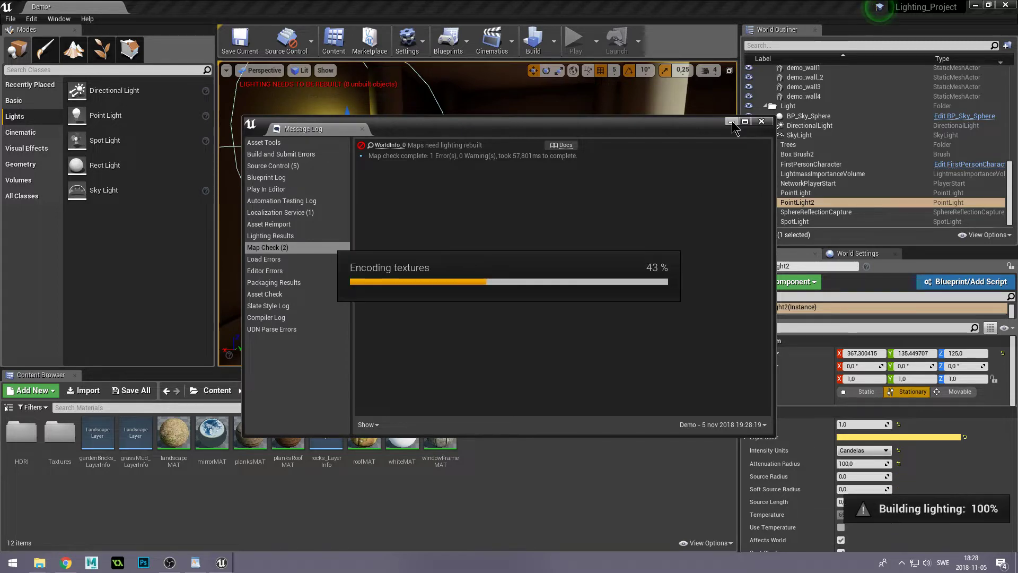
pyautogui.click(730, 122)
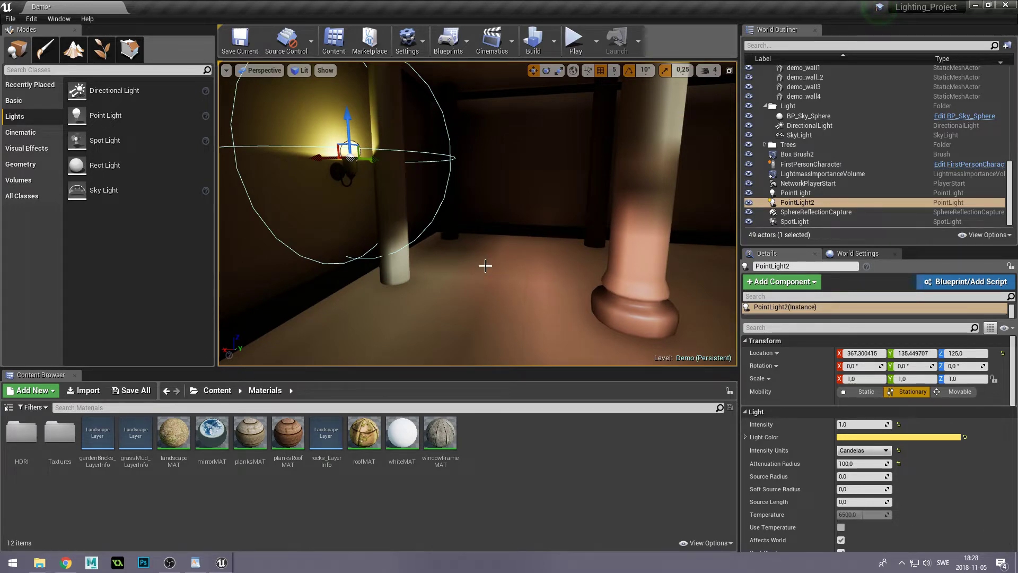
pyautogui.moveTo(485, 266); pyautogui.dragTo(487, 264, button='right')
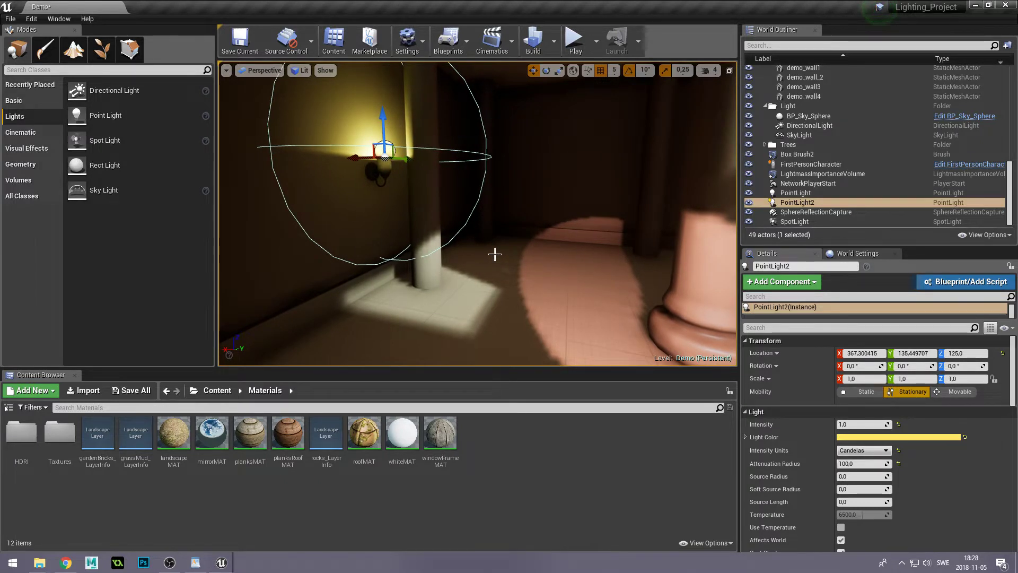
pyautogui.press('Escape')
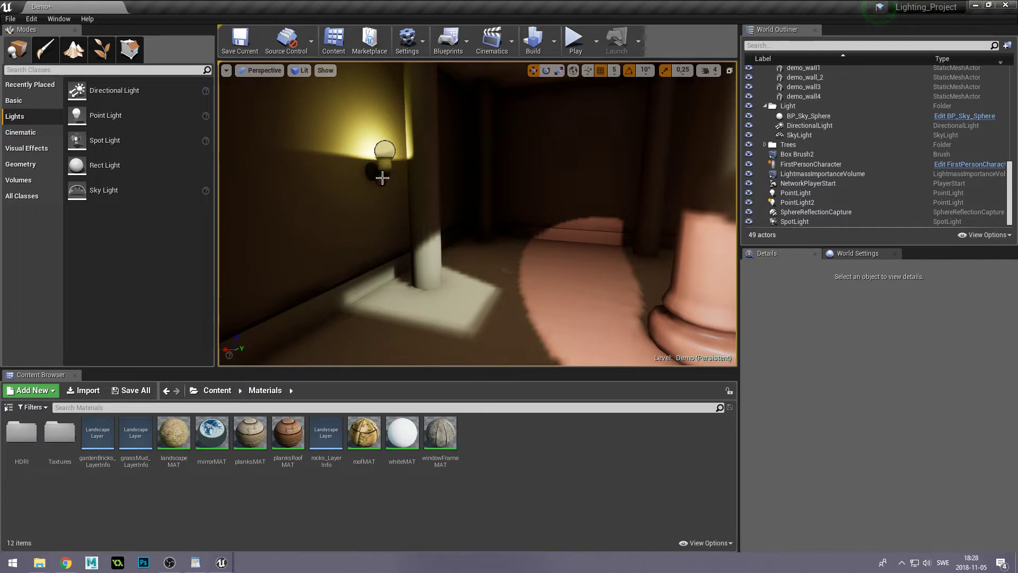
# - Select demo_lampShade_2 and turn off its Cast Shadow property via the Details search
pyautogui.moveTo(382, 178); pyautogui.dragTo(381, 154)
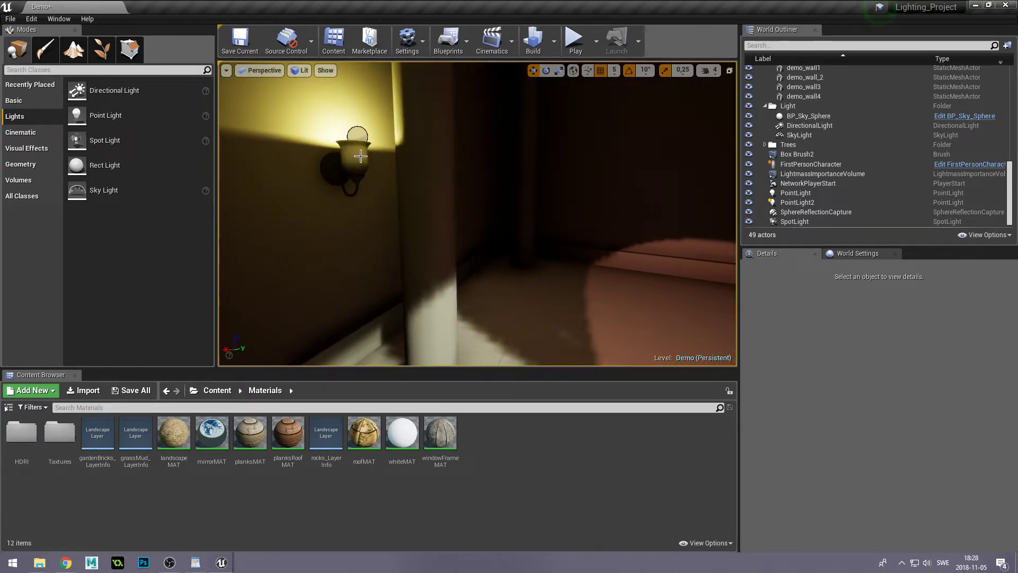
pyautogui.moveTo(360, 166); pyautogui.dragTo(367, 175)
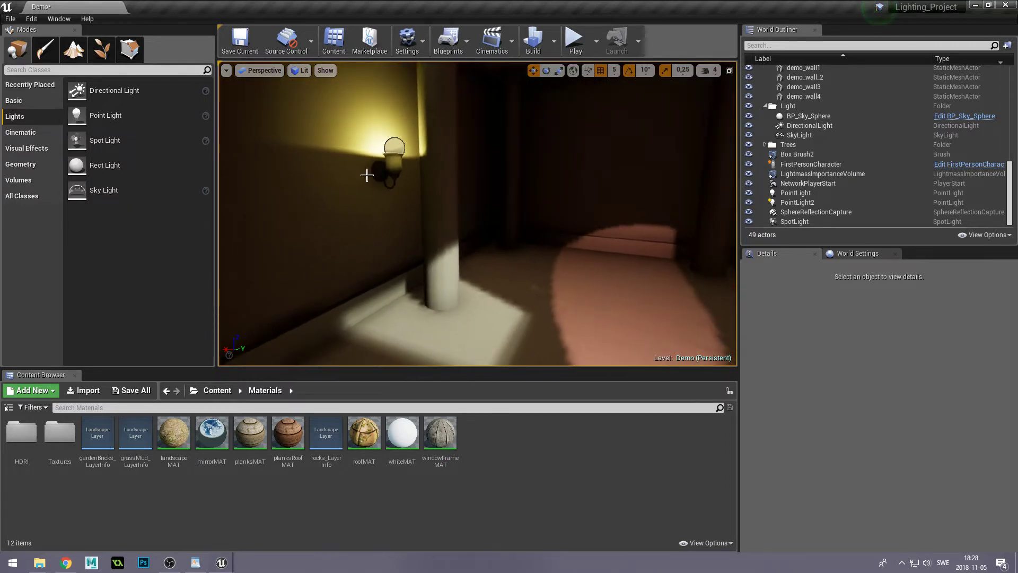
pyautogui.click(399, 175)
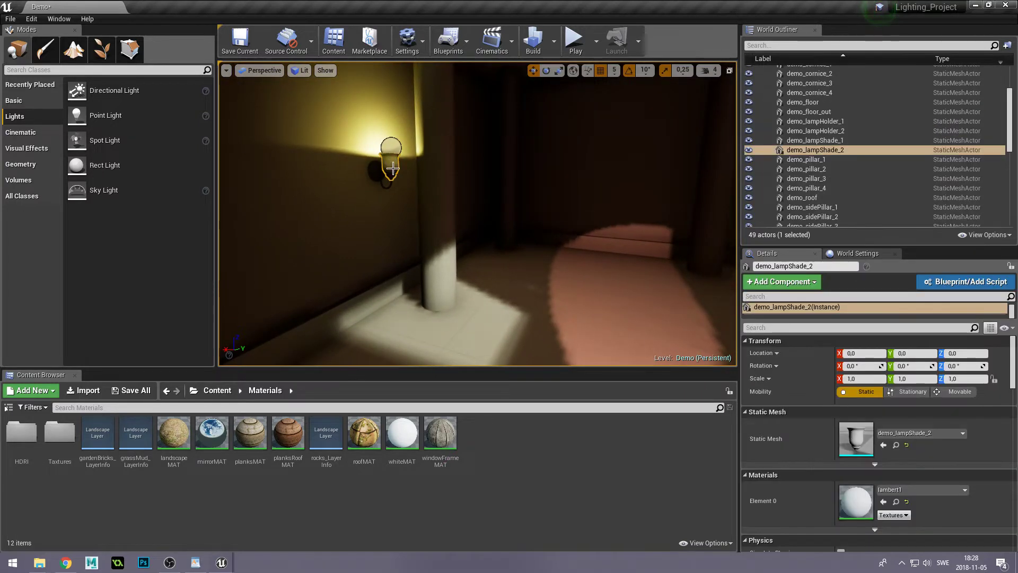
pyautogui.click(806, 328)
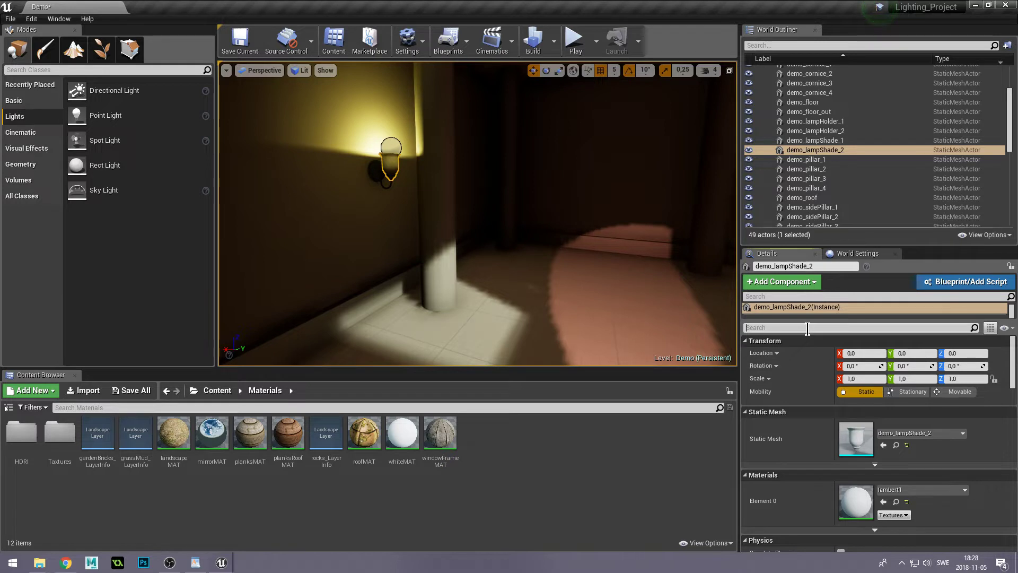
pyautogui.write('shad')
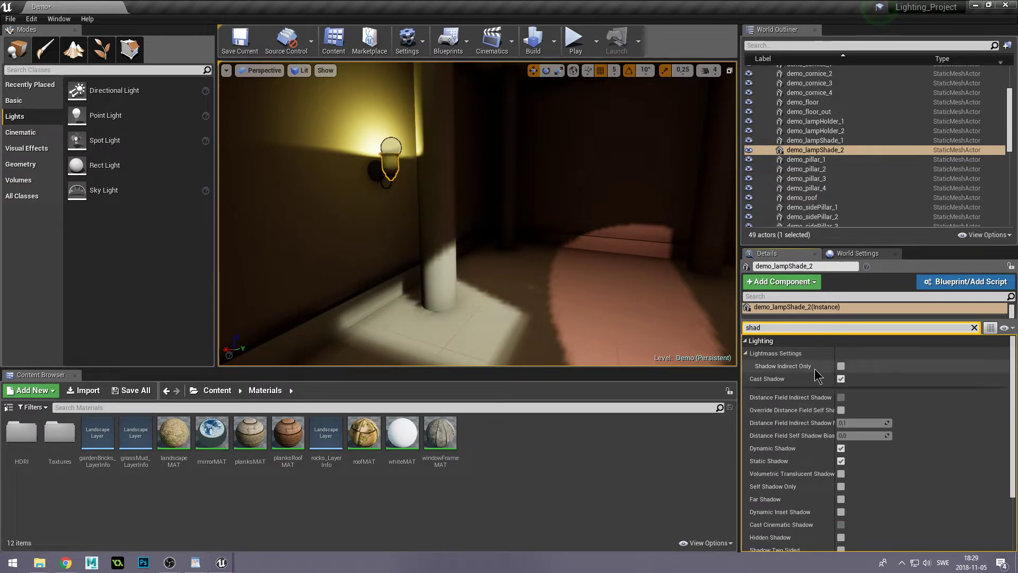
pyautogui.click(841, 379)
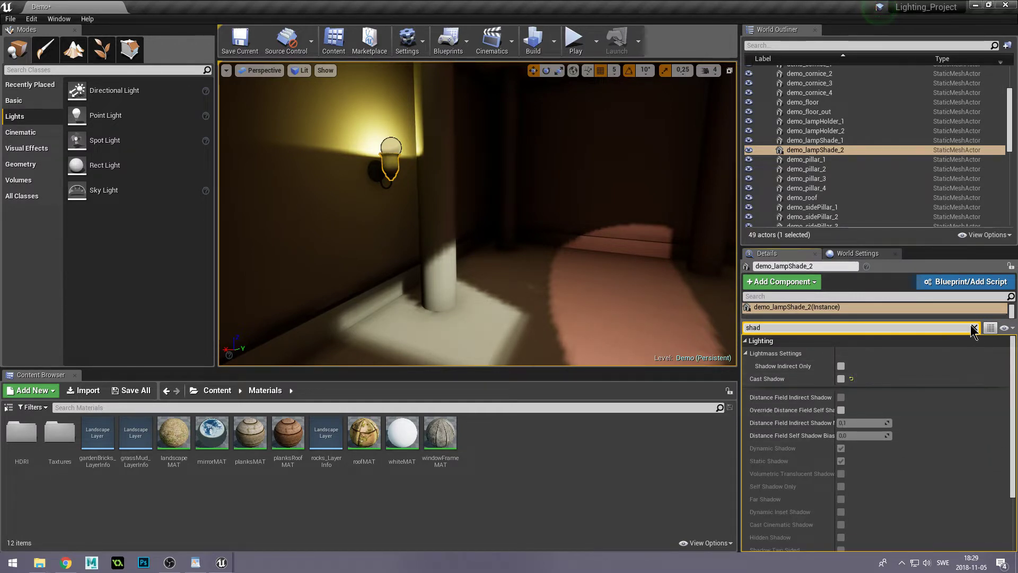
pyautogui.click(974, 327)
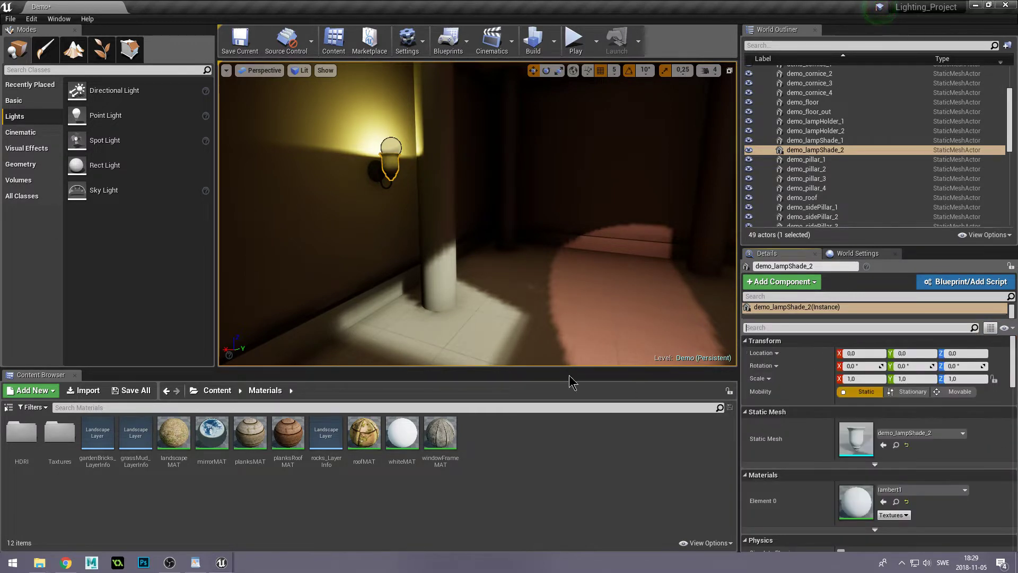
# - Create a new material named emissiveMAT in Materials and open it in the Material Editor
pyautogui.rightClick(353, 498)
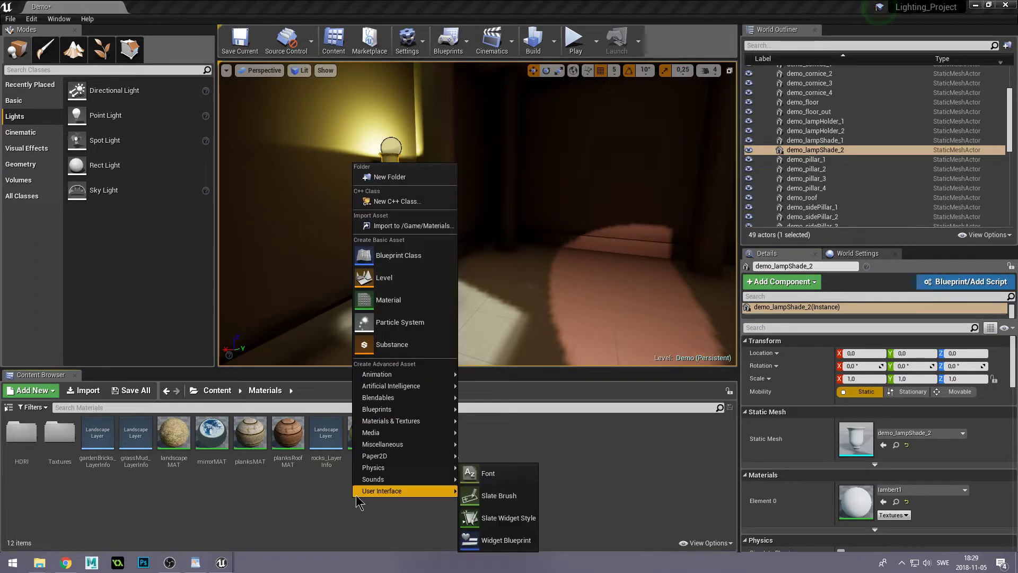
pyautogui.click(382, 300)
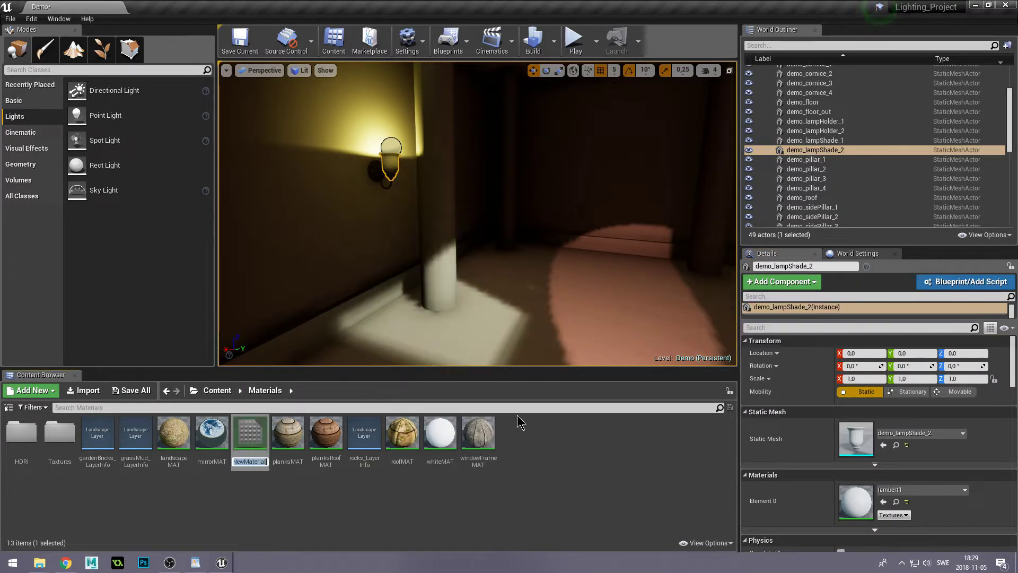
pyautogui.write('emis')
pyautogui.press('Return')
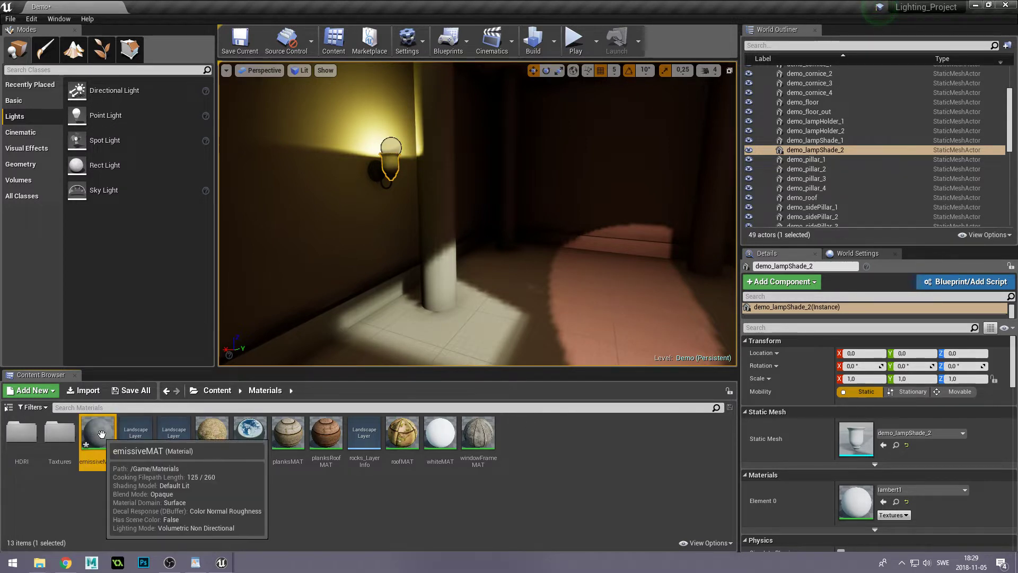
pyautogui.doubleClick(105, 441)
# - Add a red Constant3Vector colour node wired into Base Color
pyautogui.moveTo(438, 167); pyautogui.dragTo(634, 176)
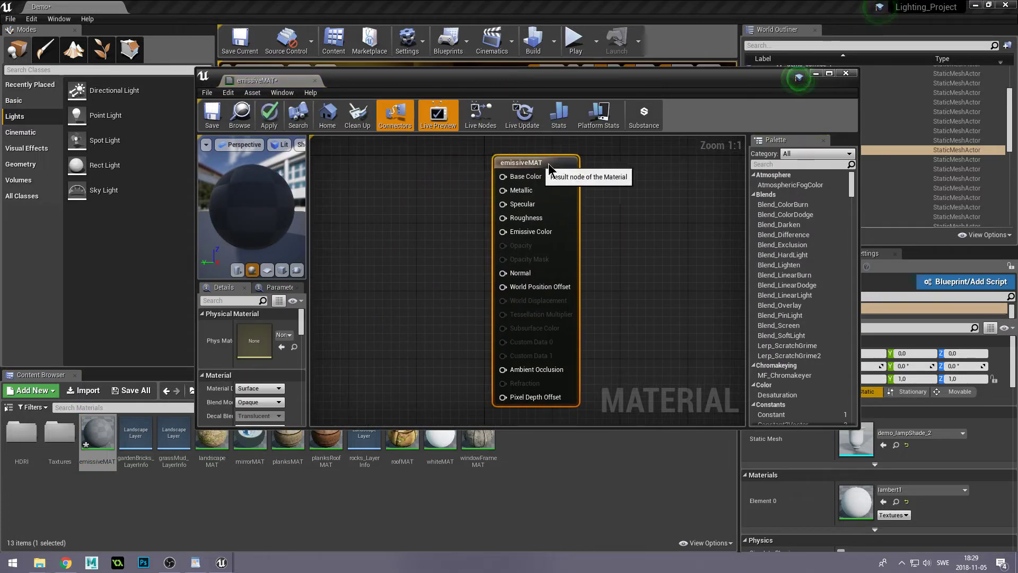
pyautogui.rightClick(382, 180)
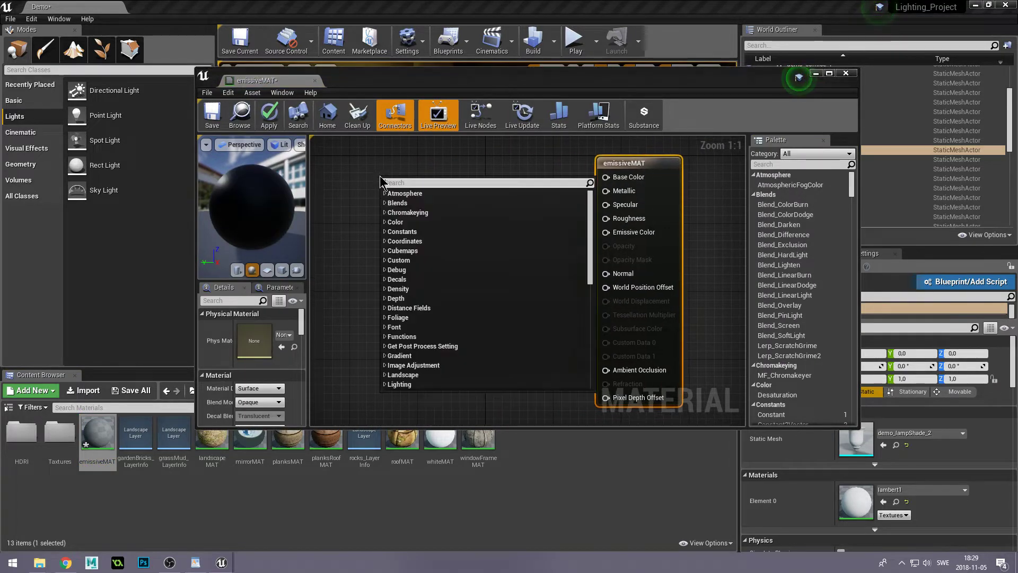
pyautogui.write('c')
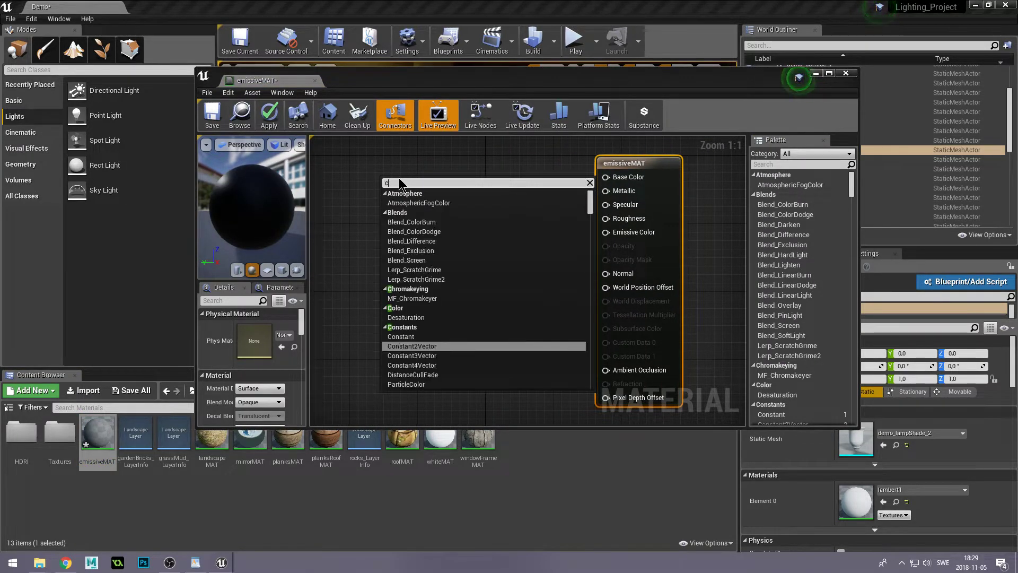
pyautogui.write('onst')
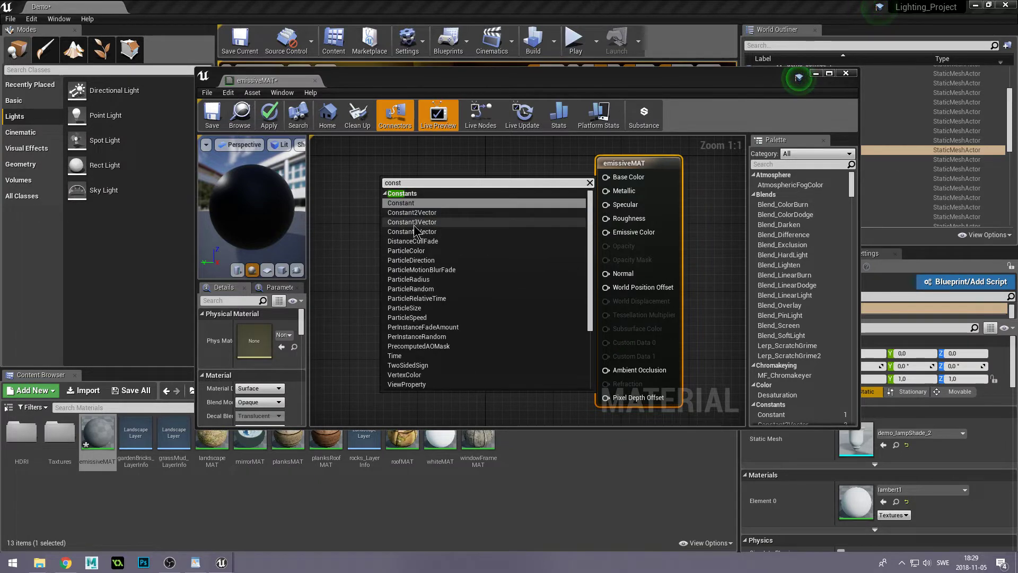
pyautogui.click(408, 223)
pyautogui.moveTo(391, 181)
pyautogui.mouseDown()
pyautogui.moveTo(364, 164)
pyautogui.moveTo(617, 183)
pyautogui.mouseUp()
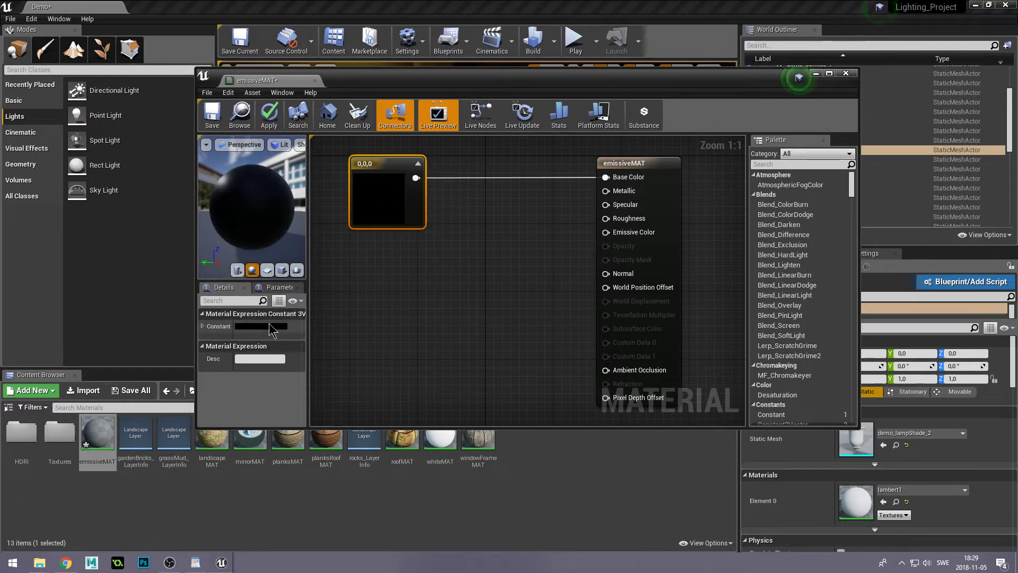
pyautogui.click(271, 326)
pyautogui.moveTo(365, 365); pyautogui.dragTo(389, 360)
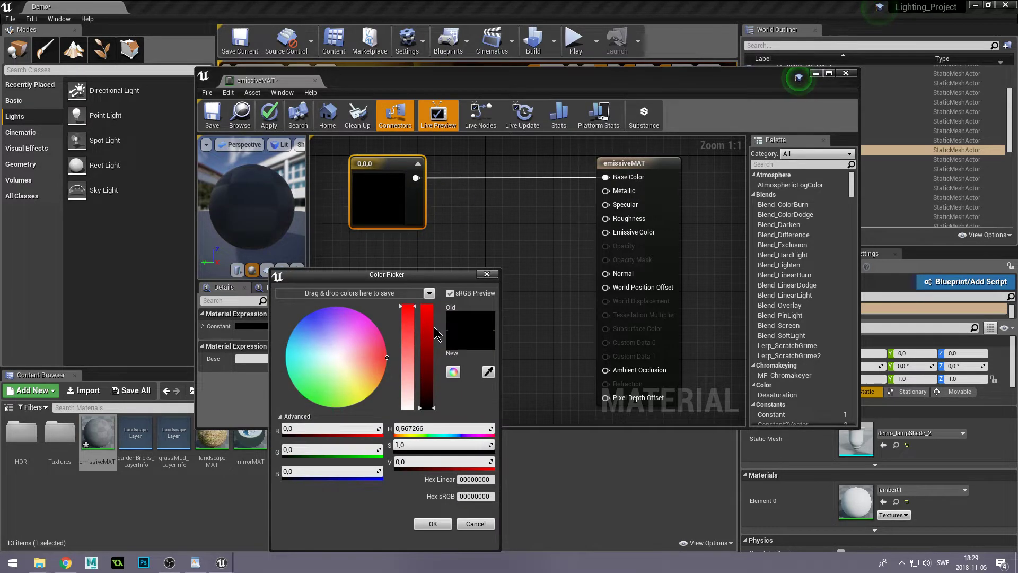
pyautogui.moveTo(427, 332); pyautogui.dragTo(427, 307)
pyautogui.click(486, 274)
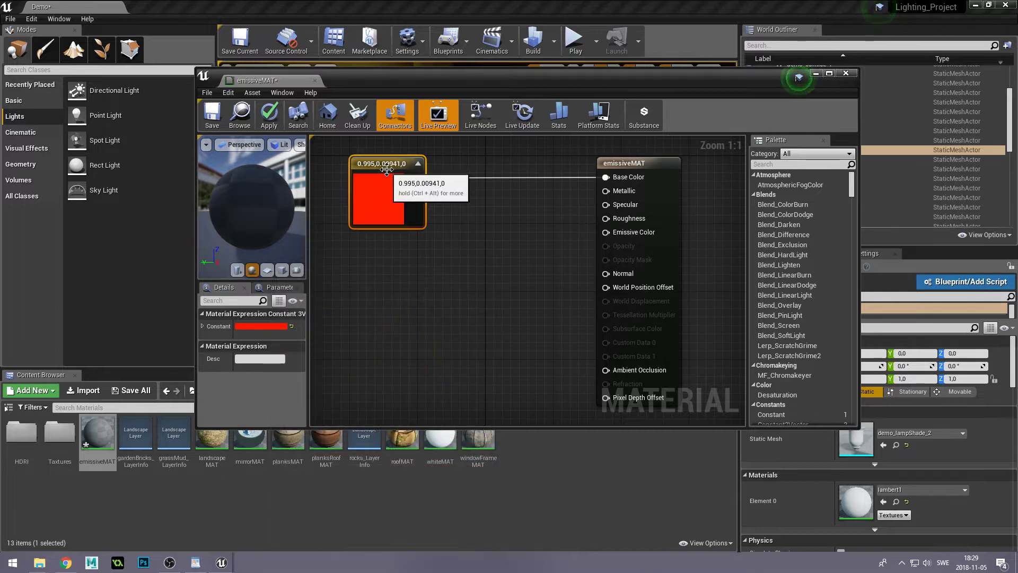
# - Duplicate the red colour node and change the copy to a salmon colour
pyautogui.rightClick(390, 165)
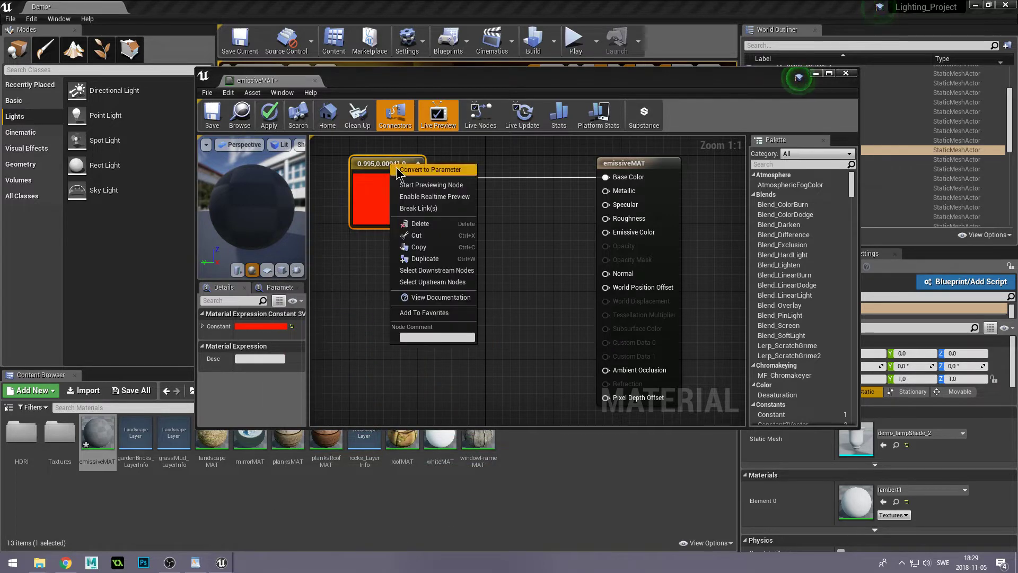
pyautogui.click(432, 258)
pyautogui.moveTo(422, 191)
pyautogui.mouseDown()
pyautogui.moveTo(423, 243)
pyautogui.moveTo(388, 277)
pyautogui.mouseUp()
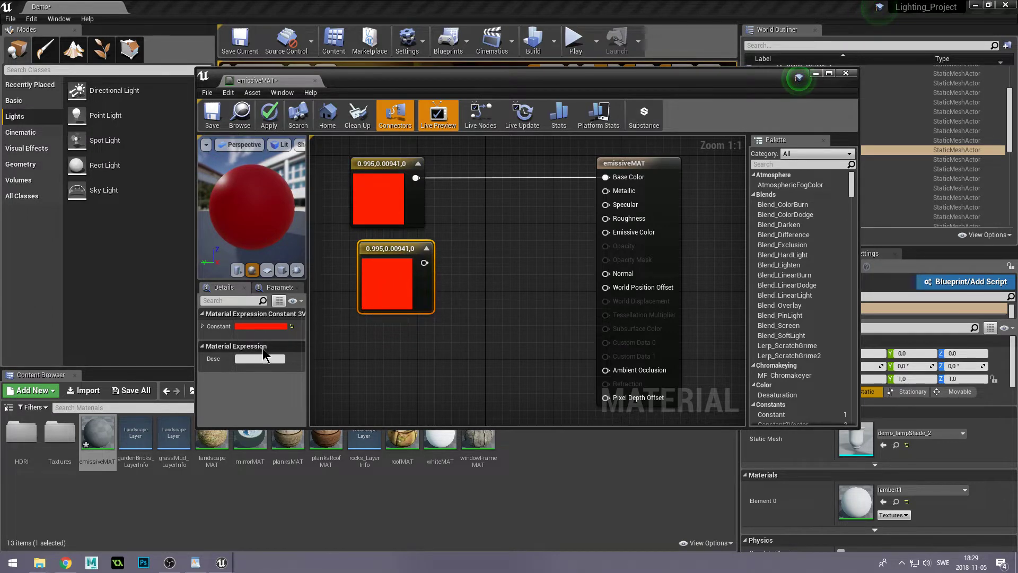
pyautogui.click(265, 326)
pyautogui.moveTo(367, 390); pyautogui.dragTo(376, 363)
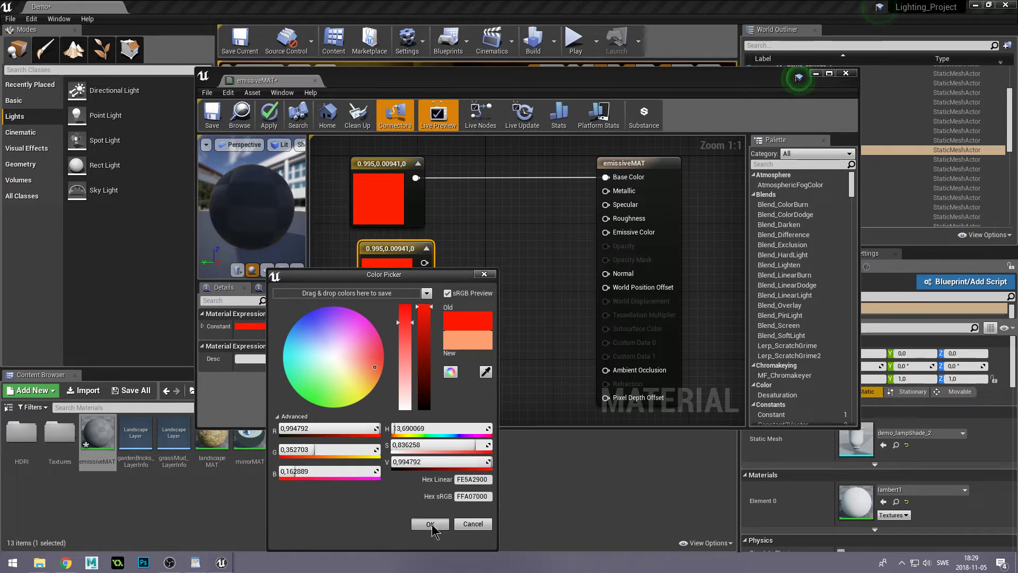
pyautogui.click(430, 524)
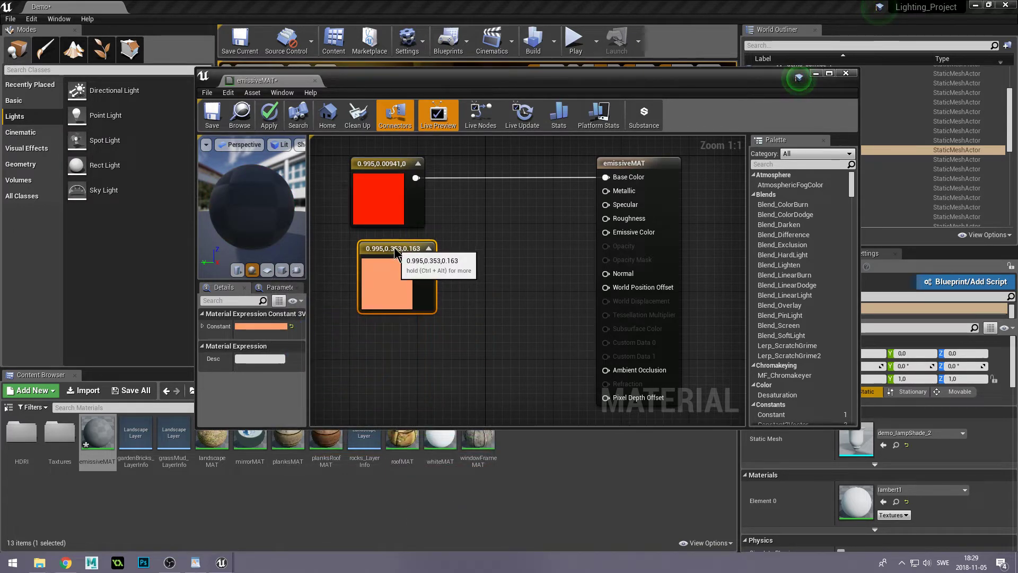
# - Add a Constant node and a Multiply node multiplying the salmon colour by the constant
pyautogui.rightClick(385, 341)
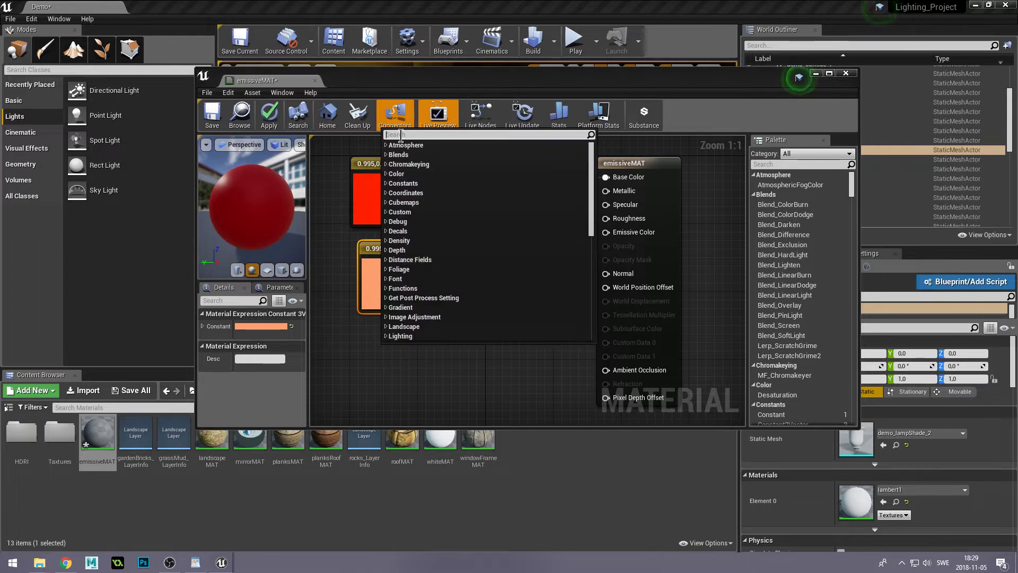
pyautogui.write('const')
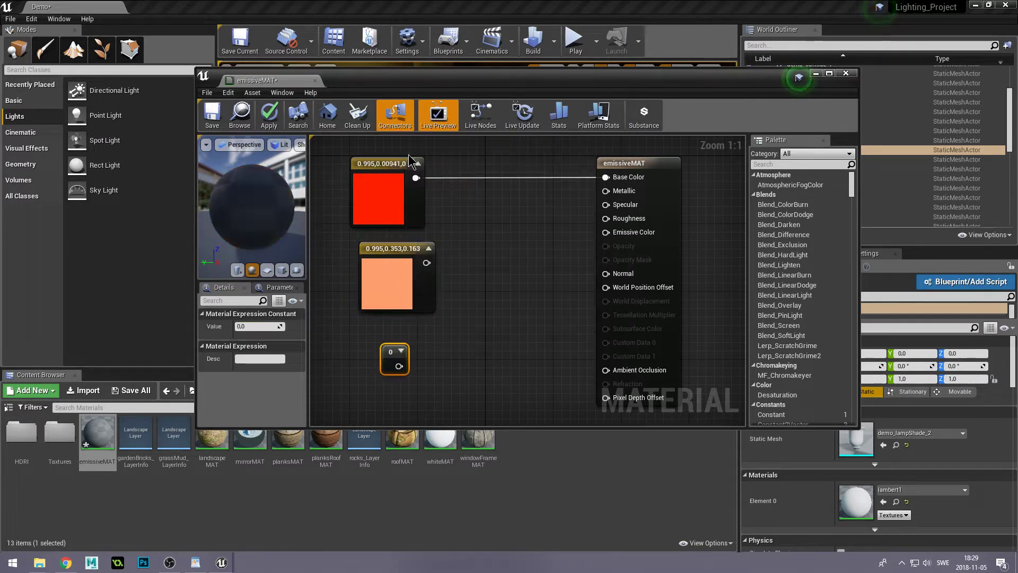
pyautogui.click(402, 154)
pyautogui.moveTo(390, 350); pyautogui.dragTo(384, 349)
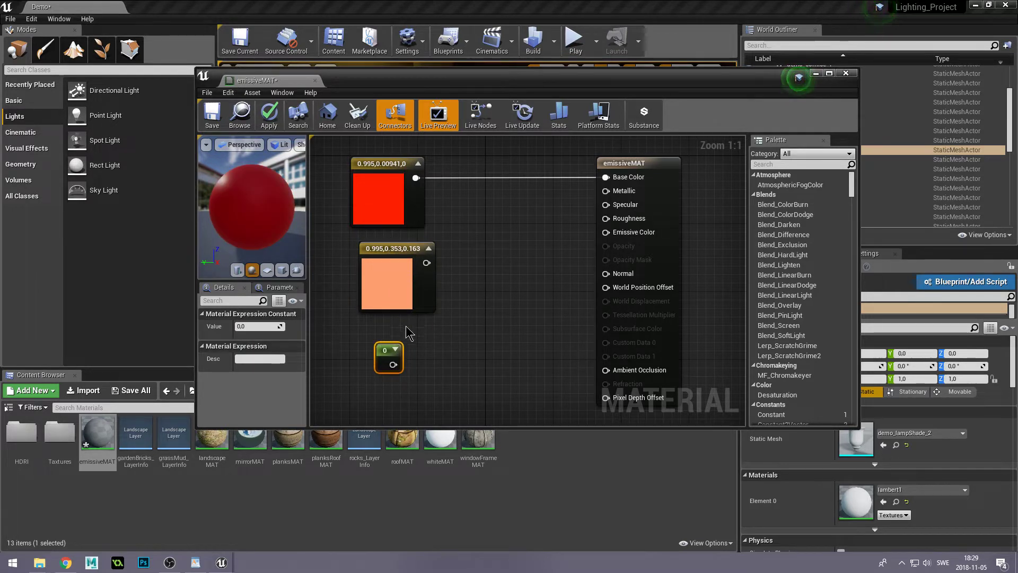
pyautogui.moveTo(426, 262); pyautogui.dragTo(491, 287)
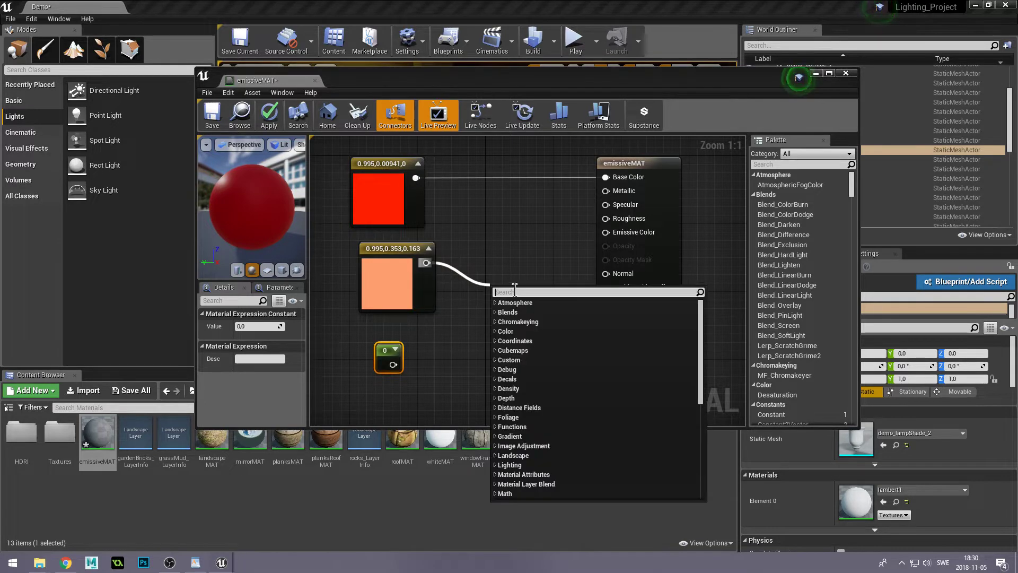
pyautogui.write('m')
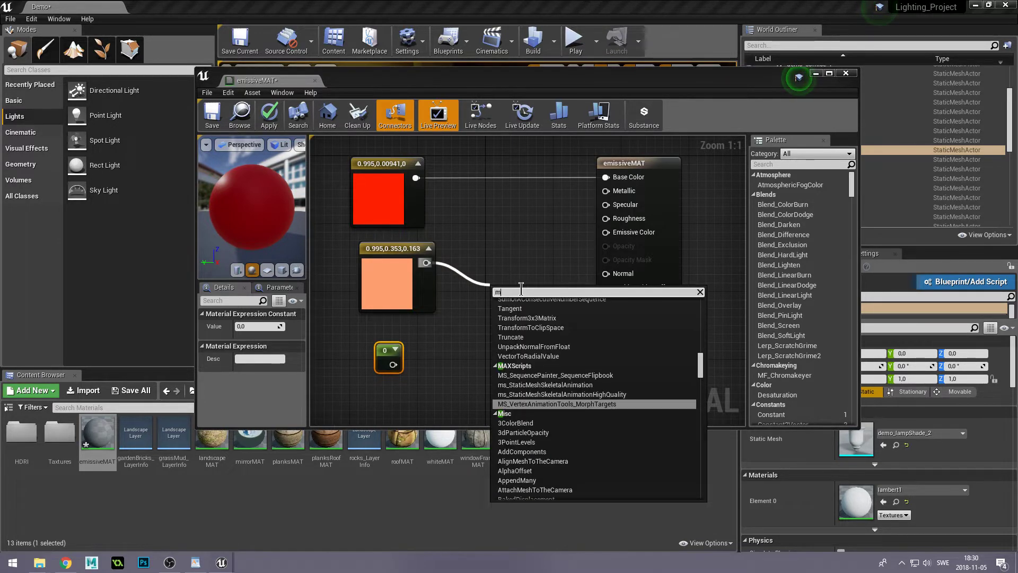
pyautogui.write('ulti')
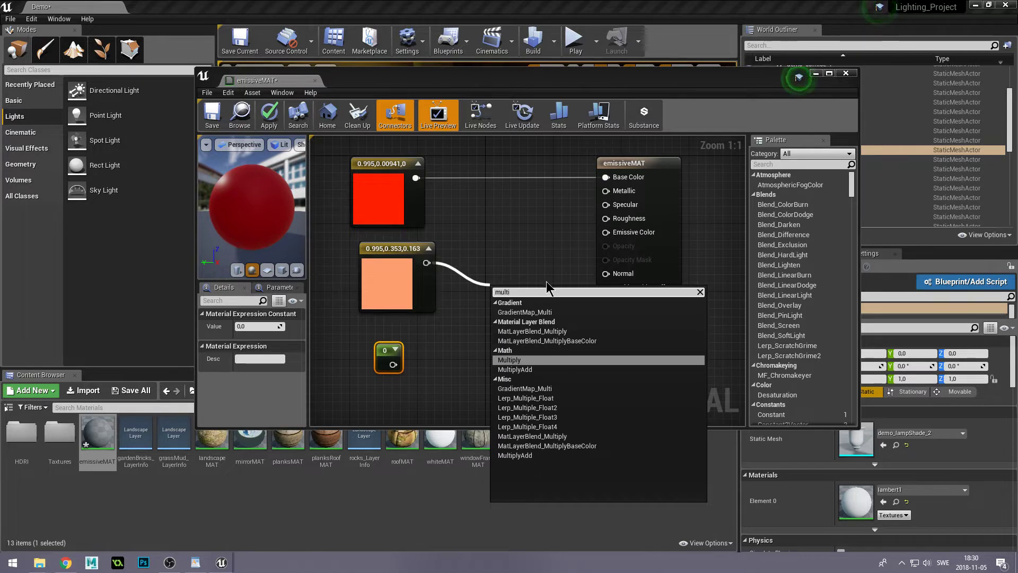
pyautogui.click(525, 360)
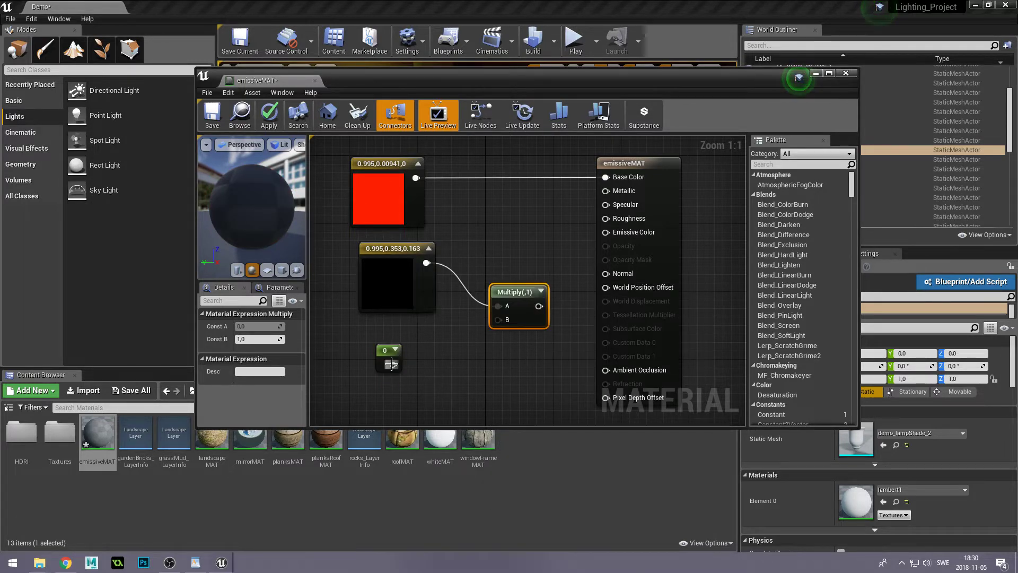
pyautogui.moveTo(391, 363)
pyautogui.mouseDown()
pyautogui.moveTo(502, 325)
pyautogui.moveTo(606, 232)
pyautogui.mouseUp()
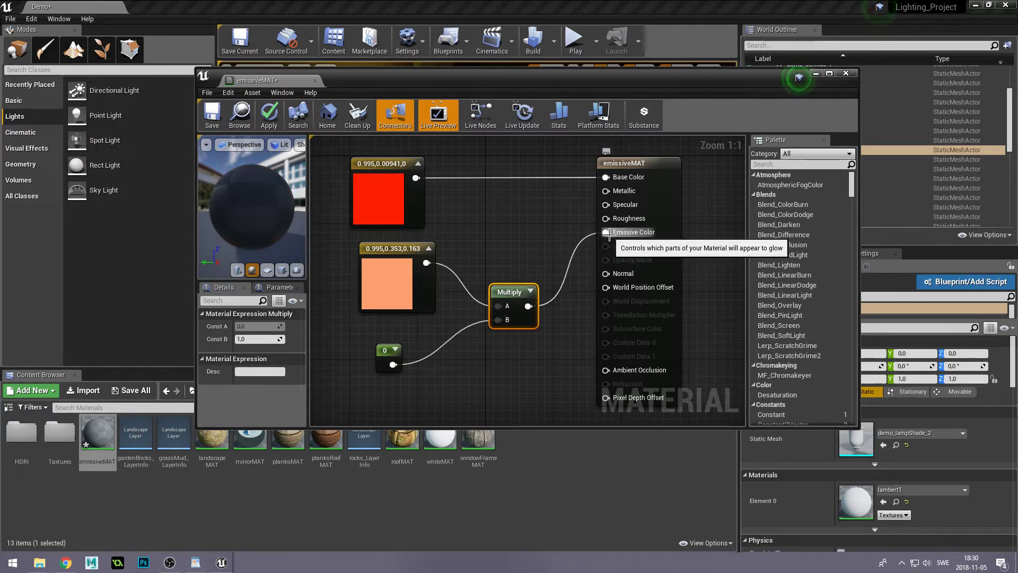
# - Set the Constant value to 2 and save emissiveMAT
pyautogui.click(388, 347)
pyautogui.click(244, 325)
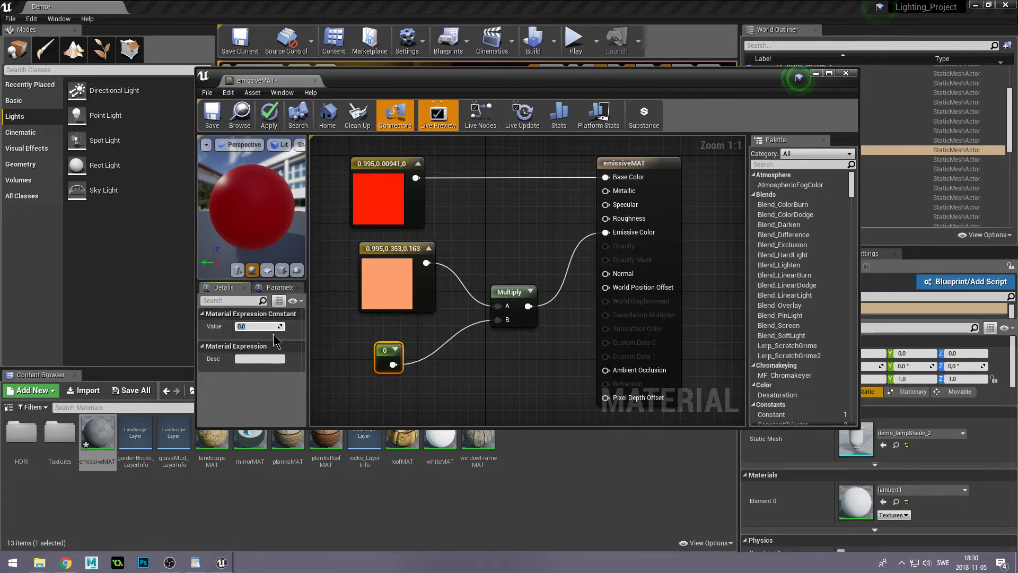
pyautogui.write('2')
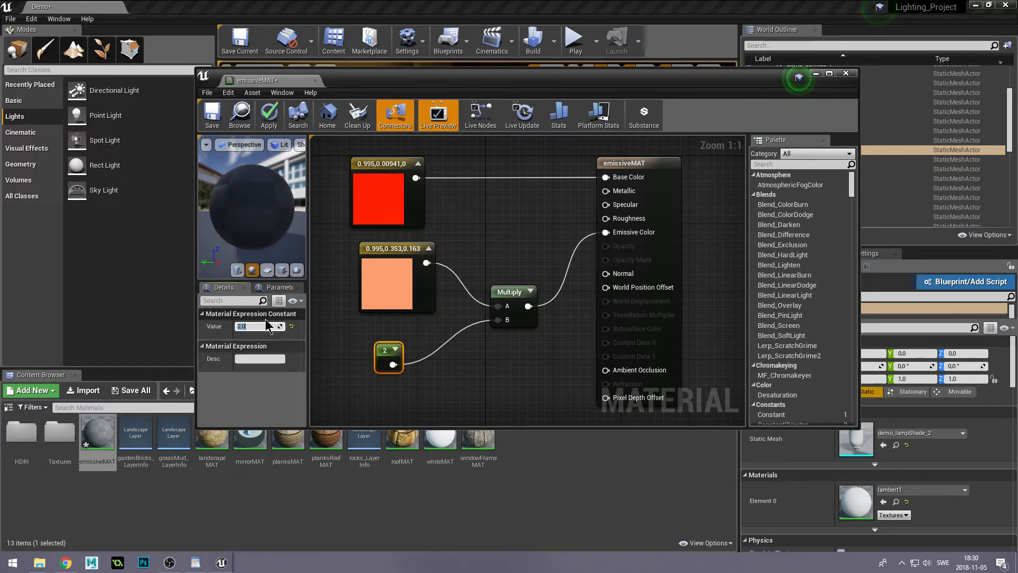
pyautogui.press('Return')
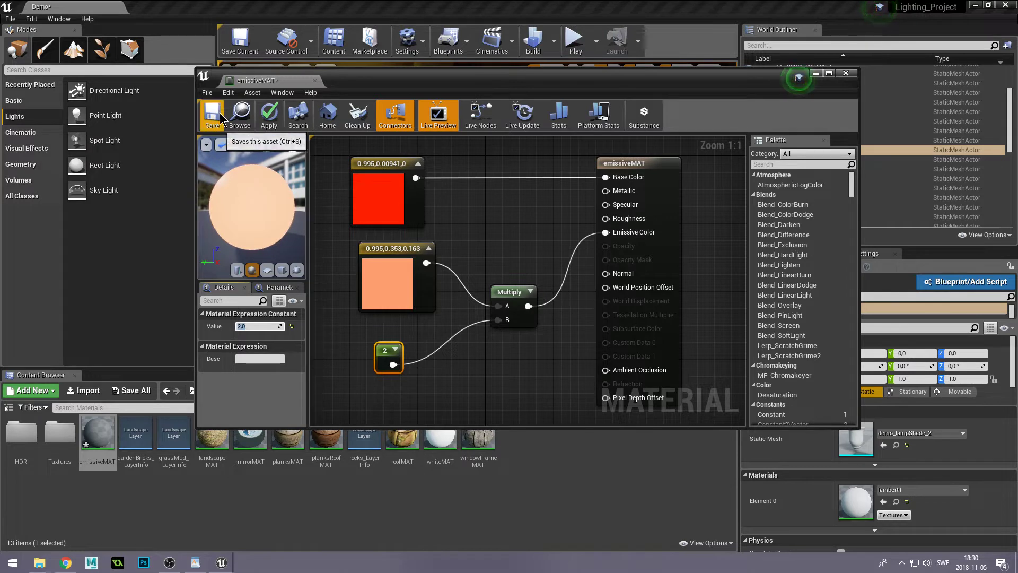
pyautogui.click(215, 116)
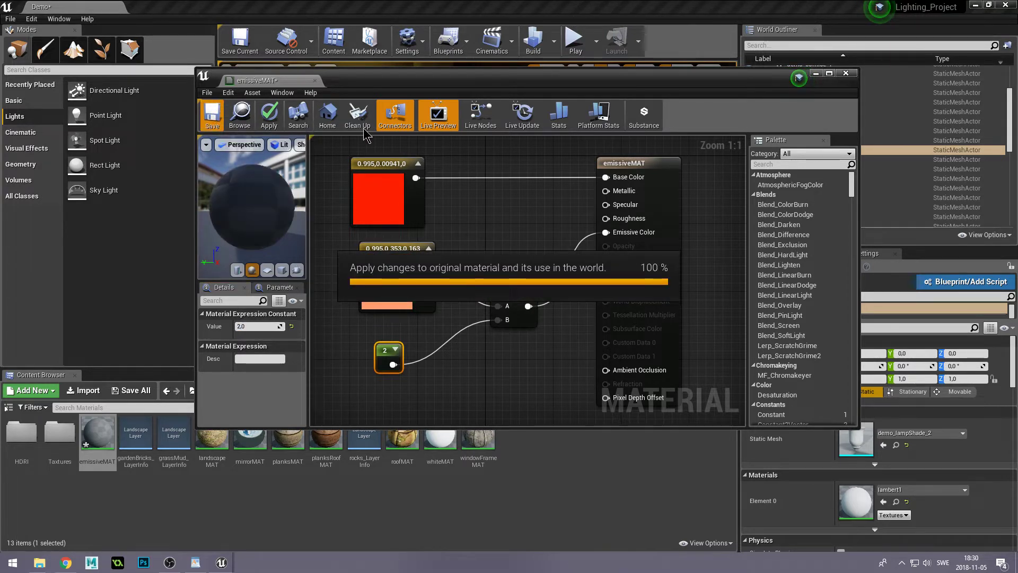
# - Assign emissiveMAT to demo_lampShade_2's Element 0 and rebuild the lighting
pyautogui.click(847, 74)
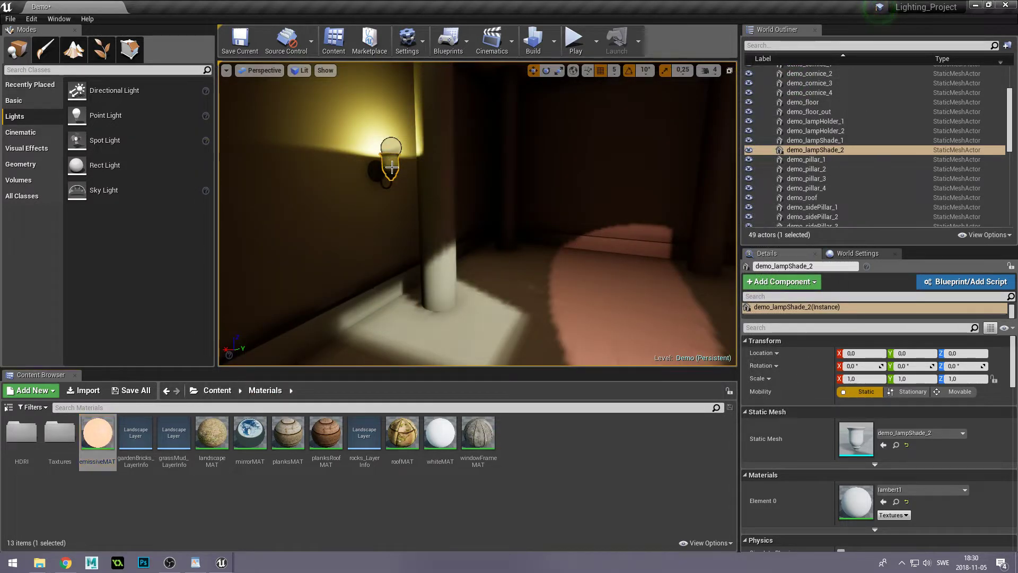
pyautogui.click(99, 442)
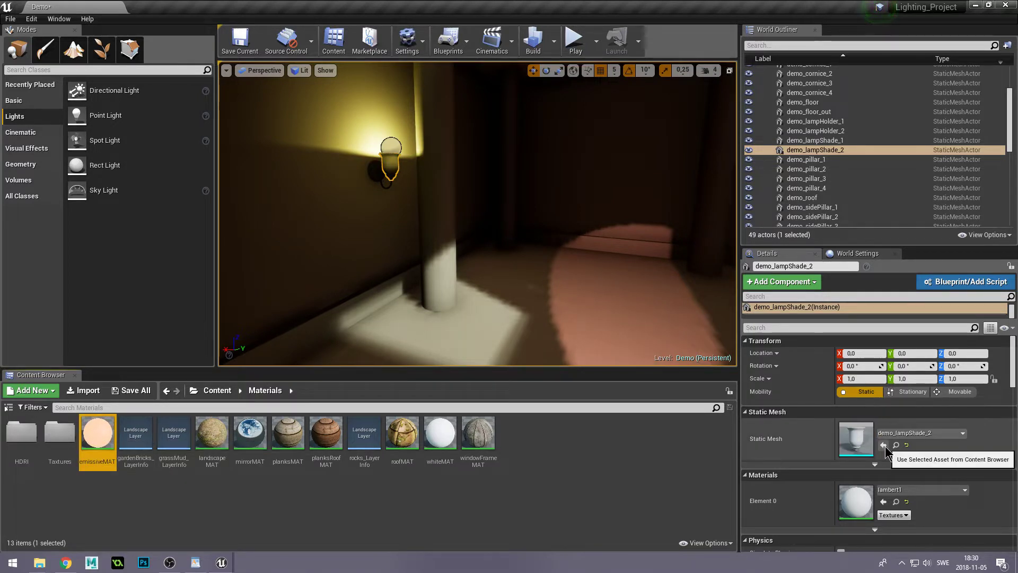
pyautogui.click(882, 502)
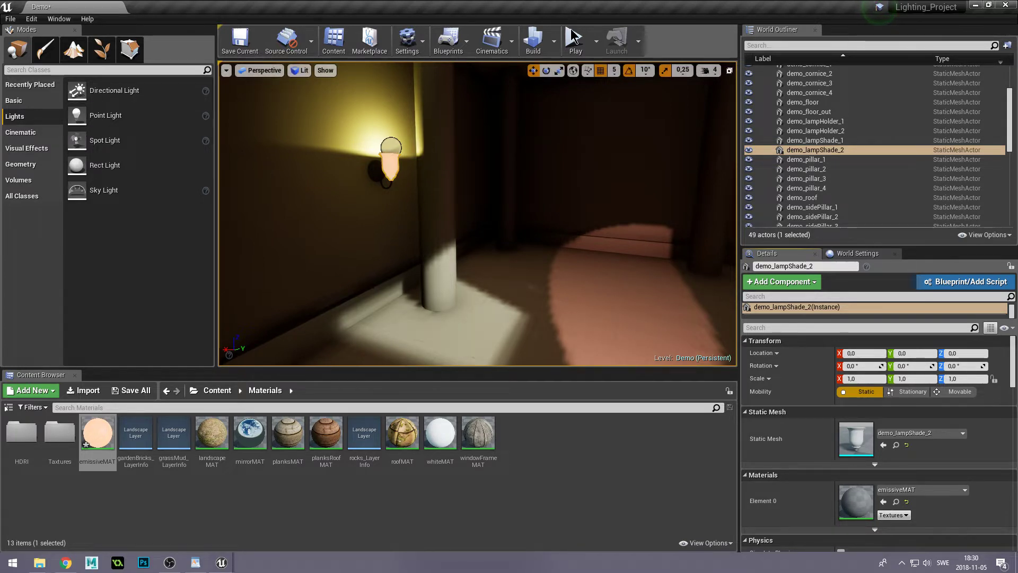
pyautogui.click(539, 43)
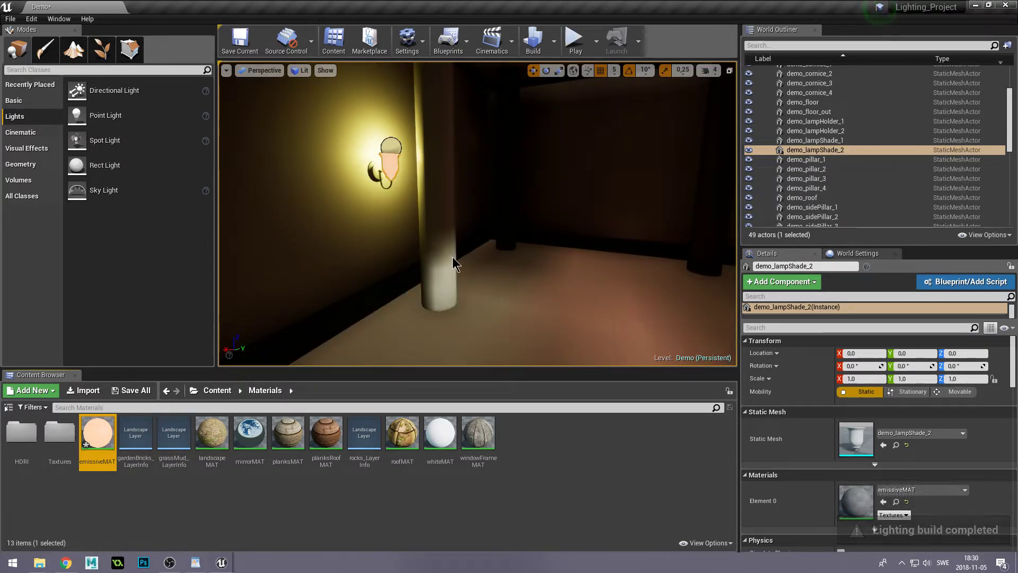
# - Select PointLight2, scroll to Light Function, and create a new material flickerMAT_01 in Materials
pyautogui.press('Escape')
pyautogui.moveTo(425, 280); pyautogui.dragTo(426, 279, button='right')
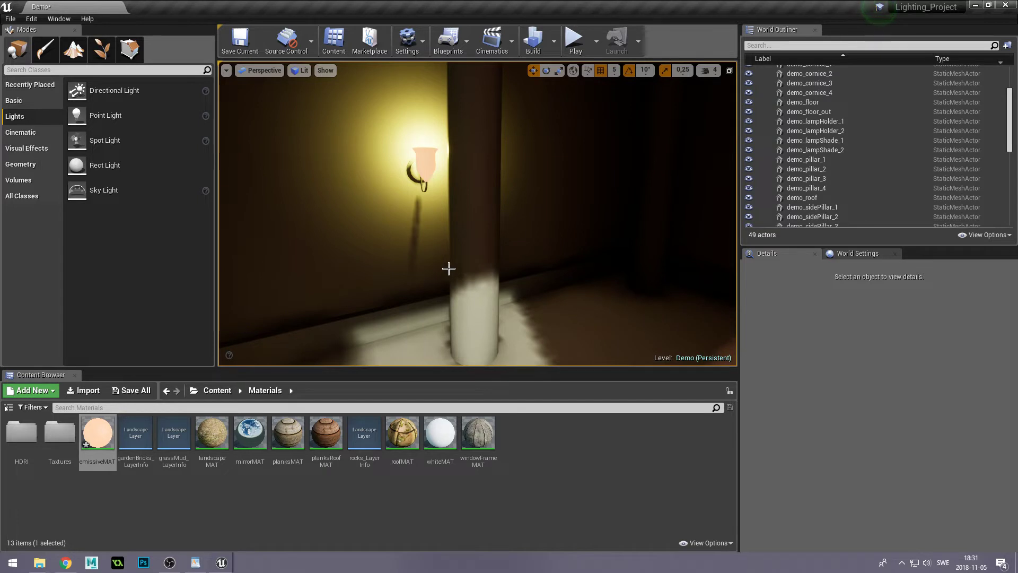
pyautogui.moveTo(412, 131); pyautogui.dragTo(412, 131, button='right')
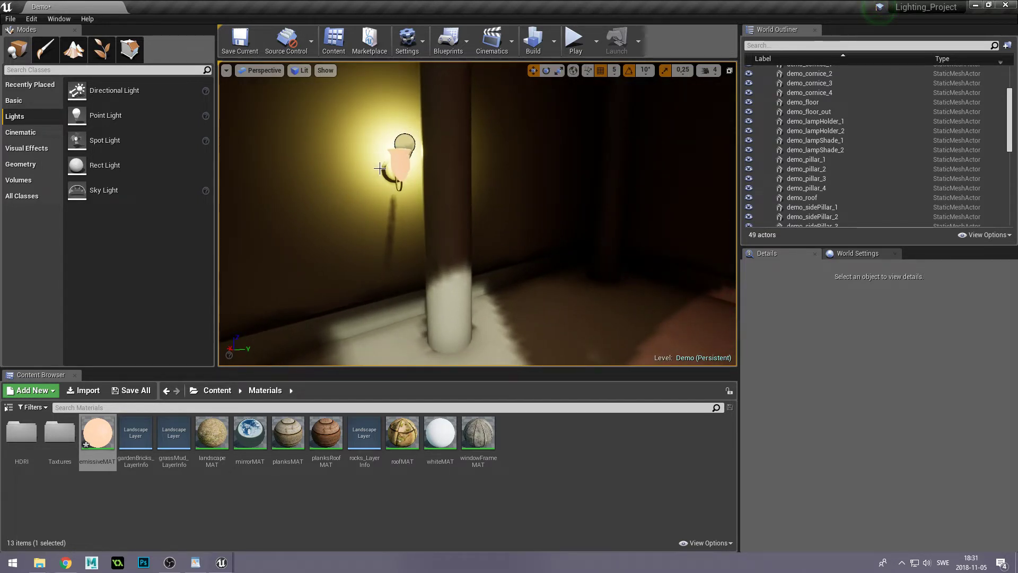
pyautogui.click(404, 141)
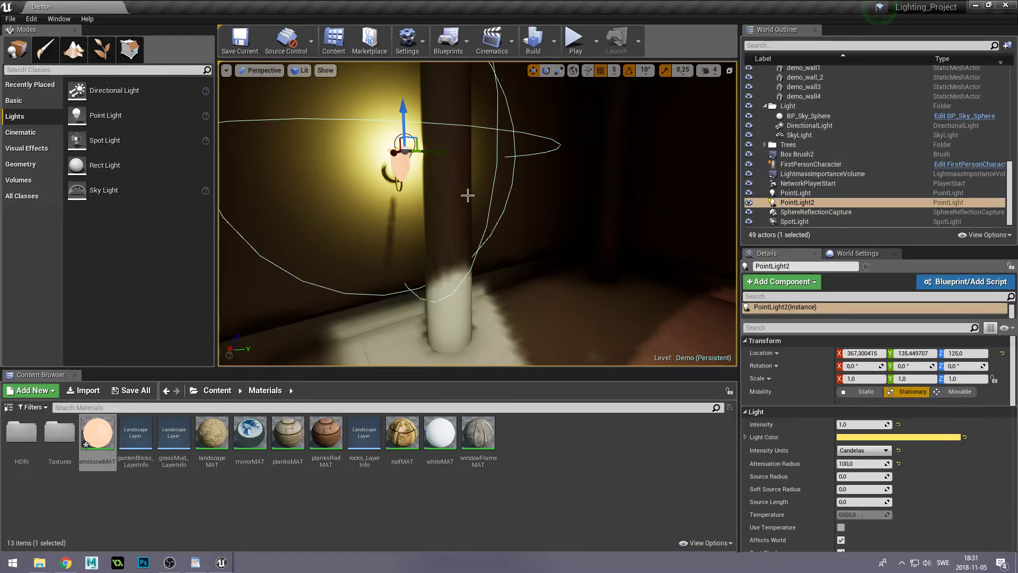
pyautogui.scroll(-5, 996, 433)
pyautogui.scroll(-5, 996, 432)
pyautogui.scroll(-5, 996, 432)
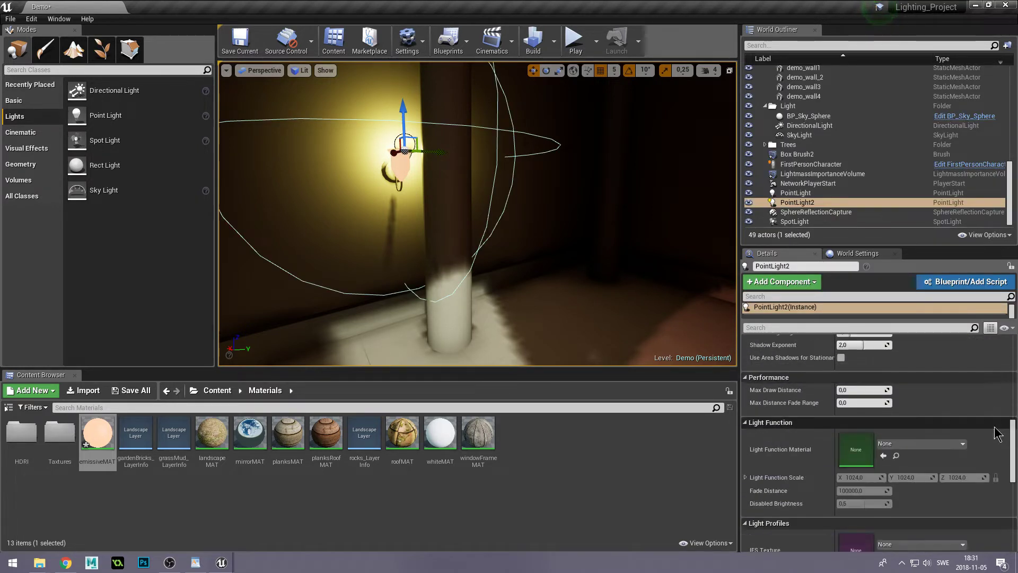
pyautogui.scroll(-1, 995, 431)
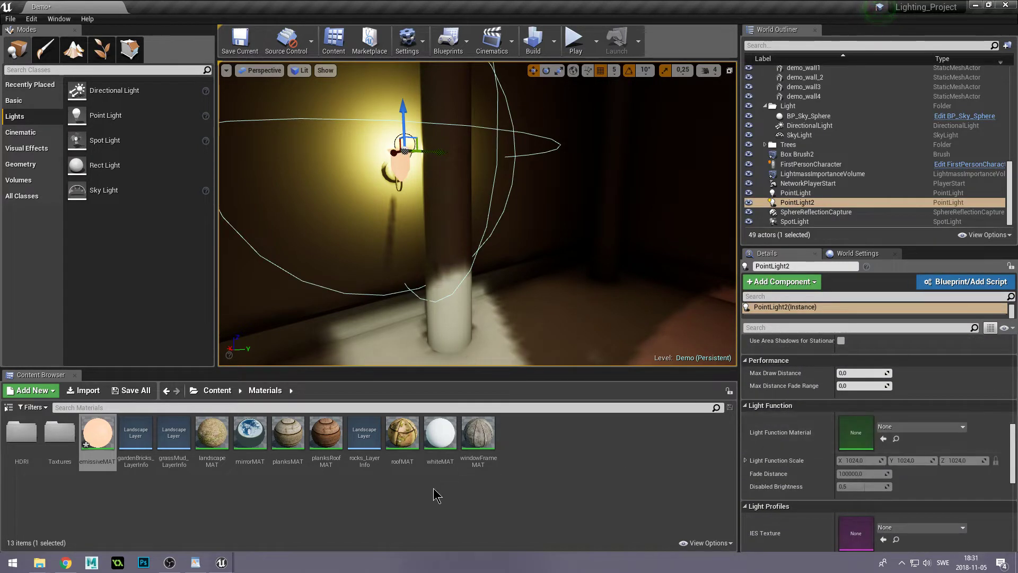
pyautogui.rightClick(387, 492)
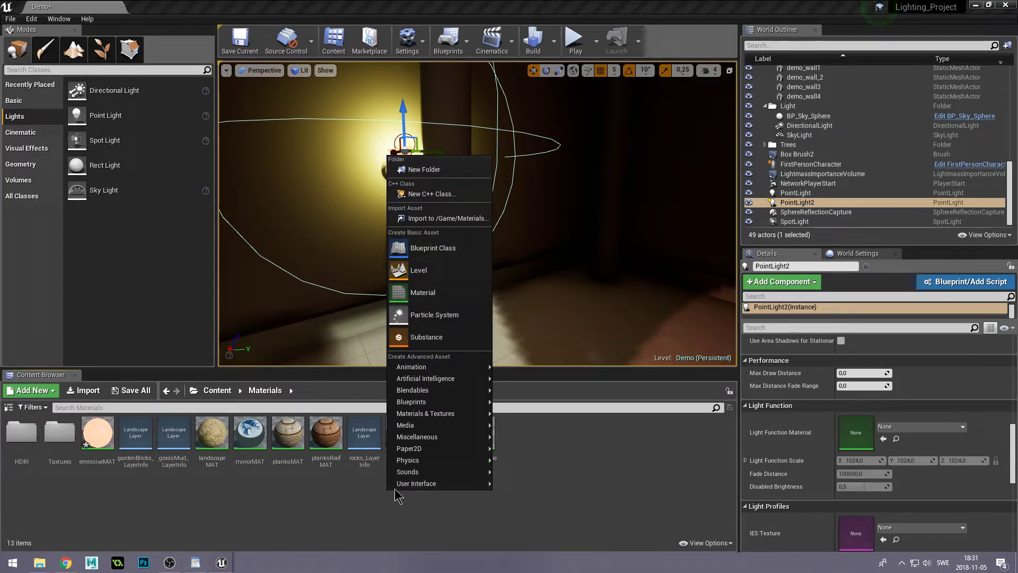
pyautogui.click(438, 297)
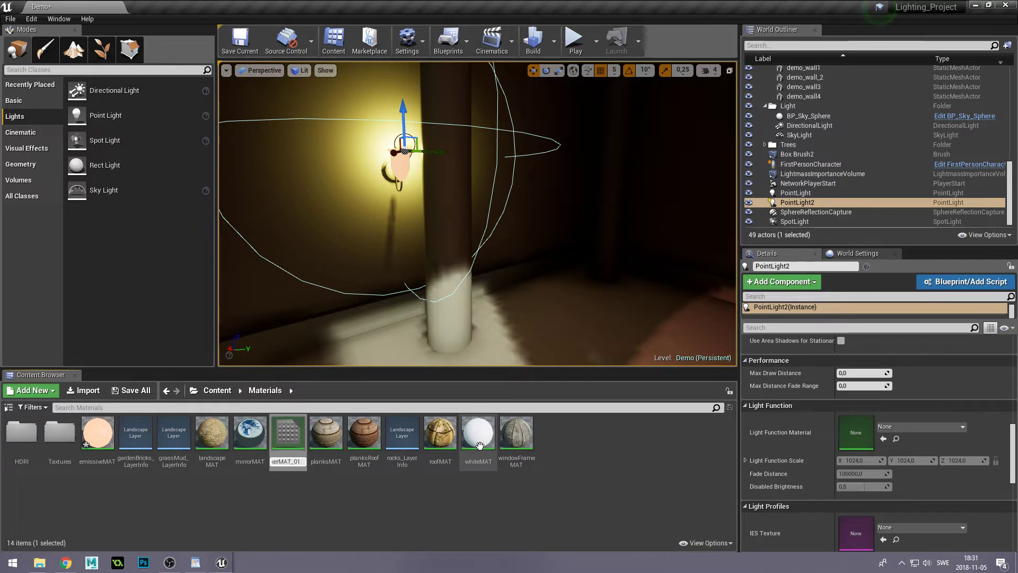
# - Confirm the name flickerMAT_01, open it in the material editor and set Material Domain to Light Function
pyautogui.press('Return')
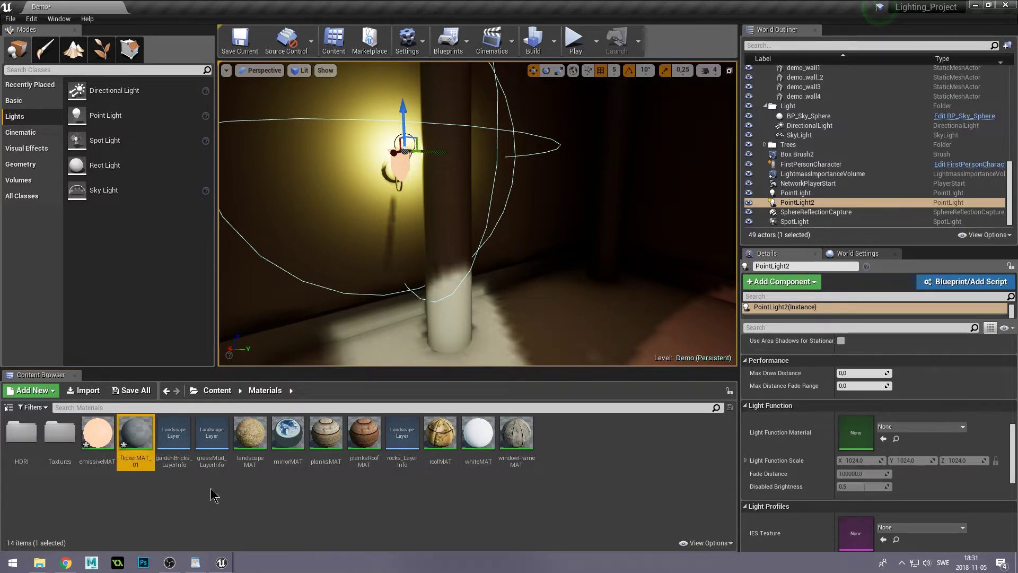
pyautogui.doubleClick(135, 436)
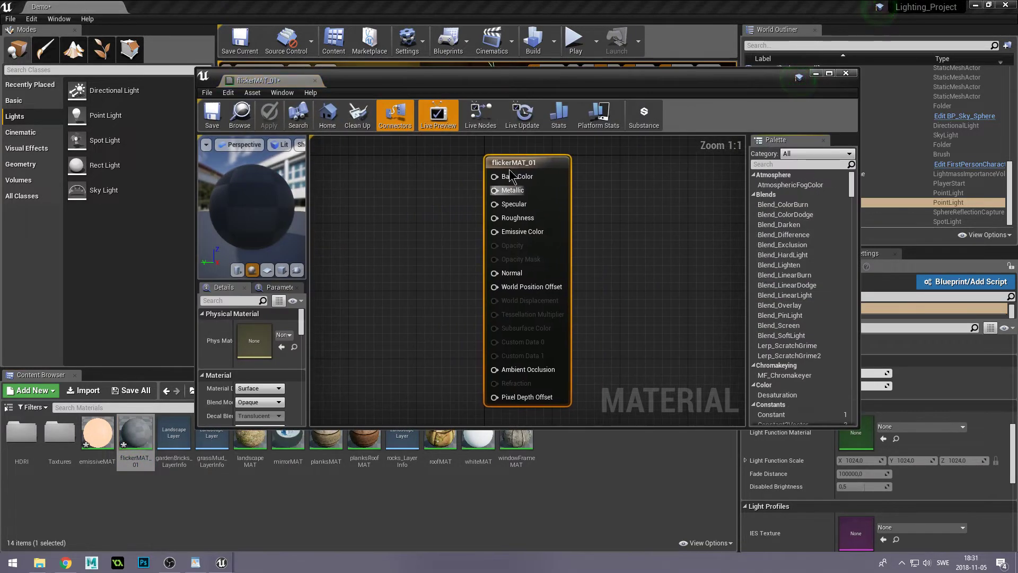
pyautogui.moveTo(526, 162); pyautogui.dragTo(623, 170)
pyautogui.scroll(-1, 616, 173)
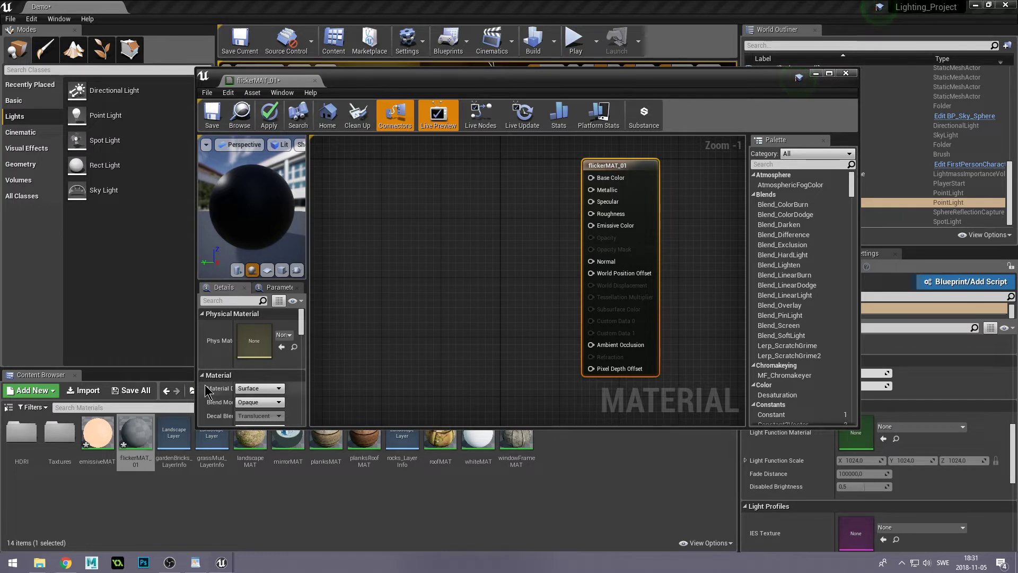
pyautogui.click(245, 390)
pyautogui.click(255, 411)
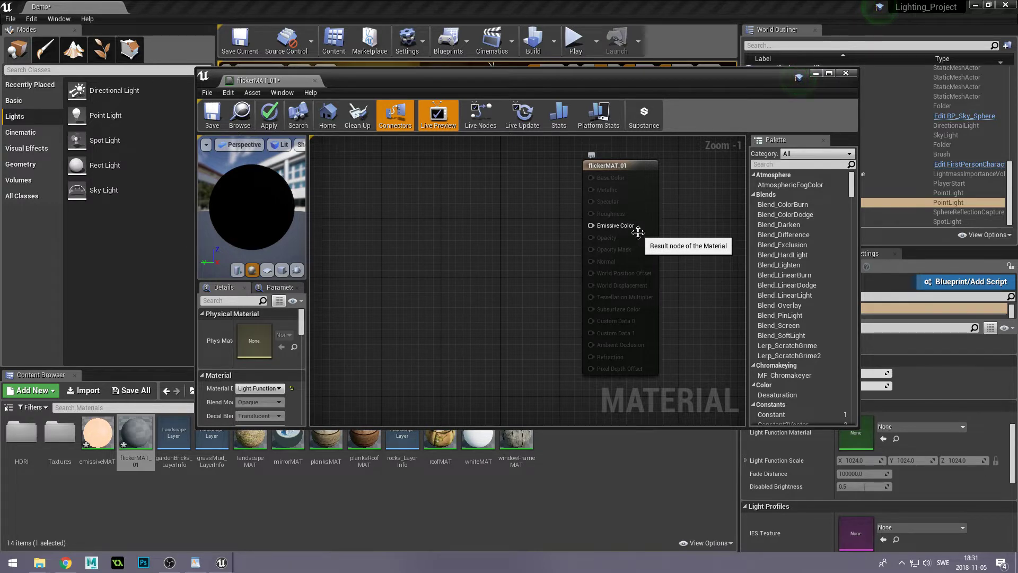
# - Add a Time node and a Constant node to the flickerMAT_01 graph
pyautogui.rightClick(337, 169)
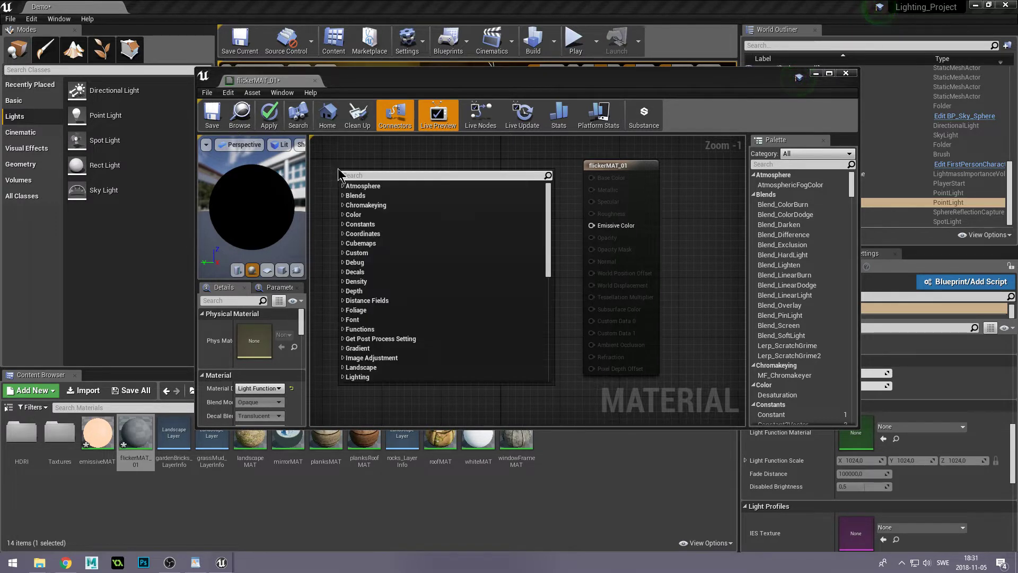
pyautogui.write('t')
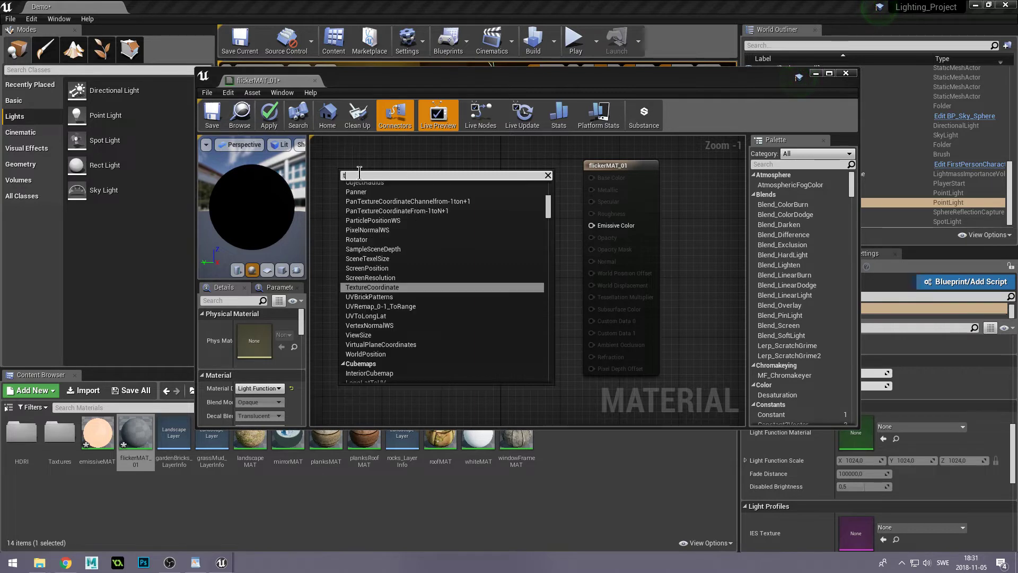
pyautogui.write('ime')
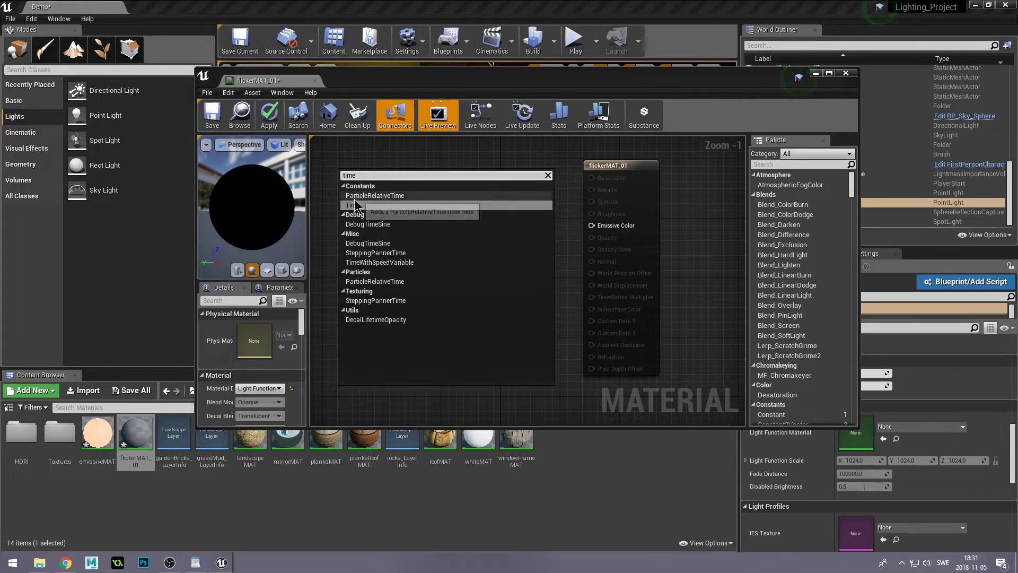
pyautogui.click(353, 205)
pyautogui.rightClick(348, 252)
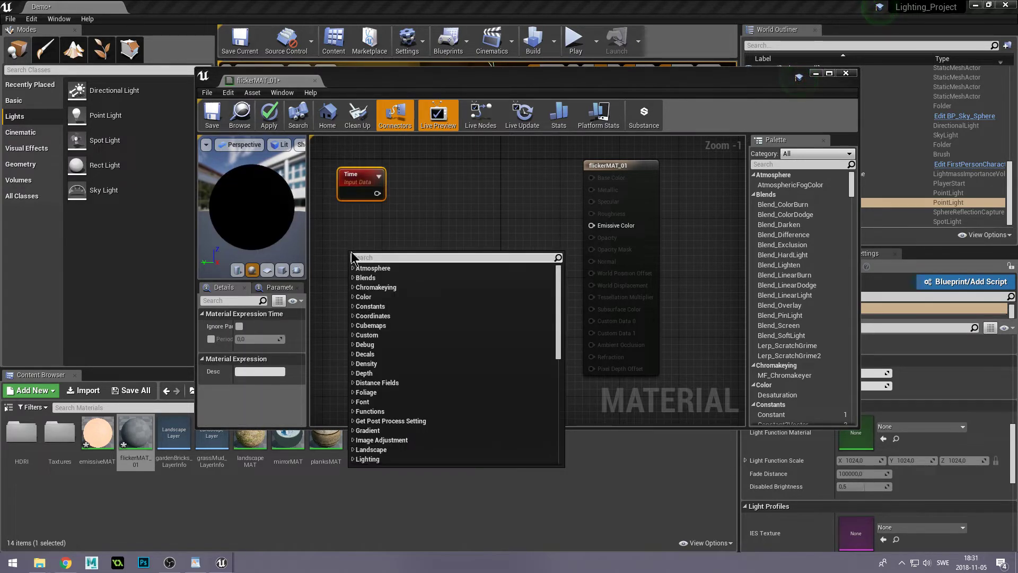
pyautogui.write('const')
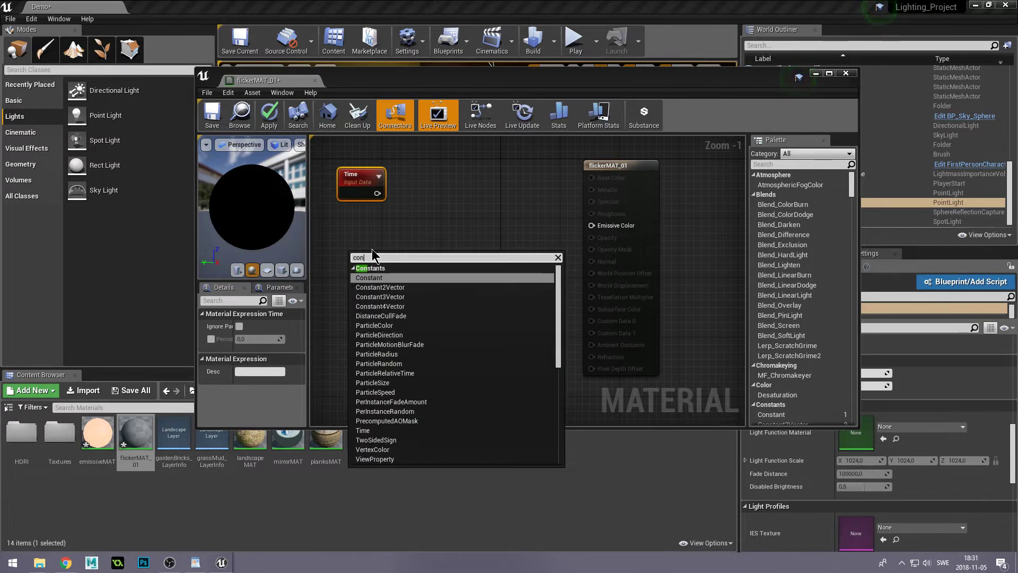
pyautogui.click(373, 275)
pyautogui.moveTo(364, 260); pyautogui.dragTo(361, 273)
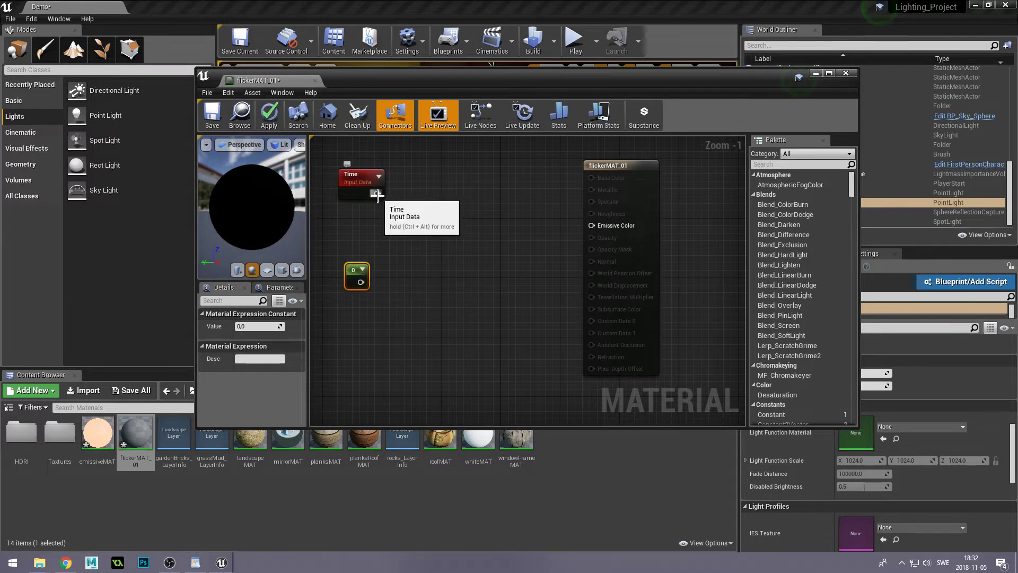
# - Add a Multiply node with Time in A and the Constant in B, then search for Sine from its output
pyautogui.moveTo(377, 195); pyautogui.dragTo(414, 240)
pyautogui.write('multi')
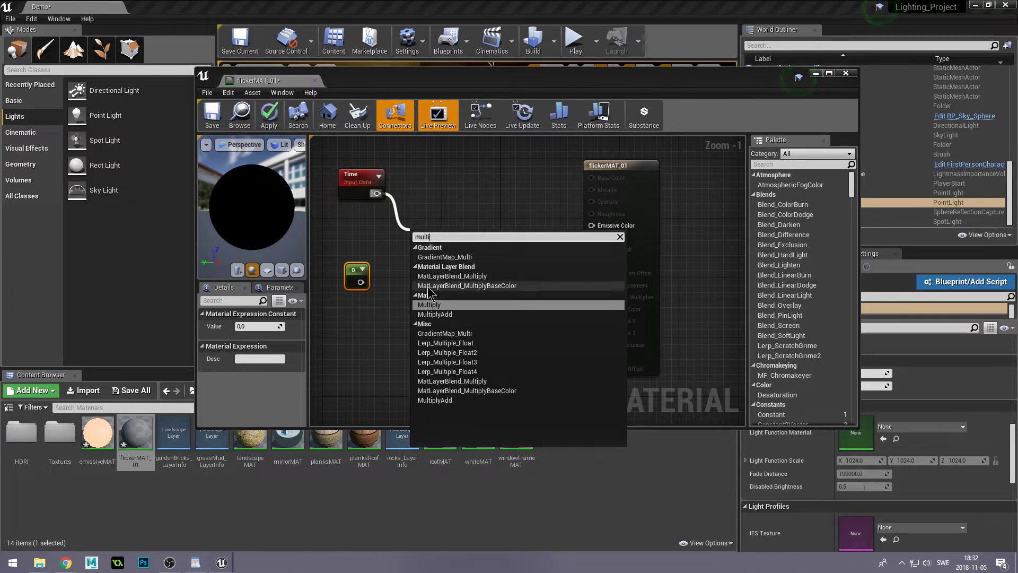
pyautogui.click(429, 304)
pyautogui.moveTo(361, 282); pyautogui.dragTo(418, 261)
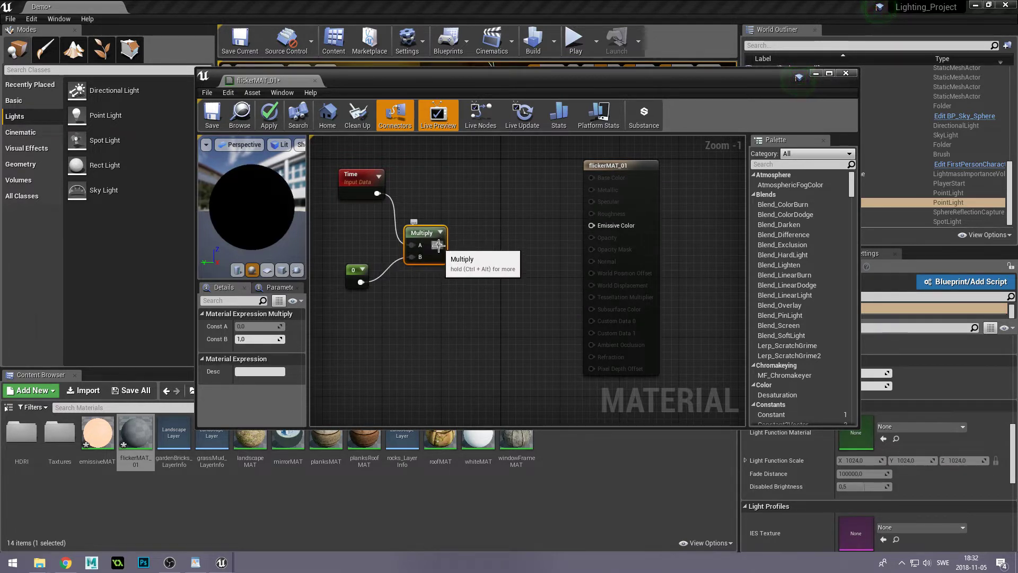
pyautogui.moveTo(437, 245); pyautogui.dragTo(478, 248)
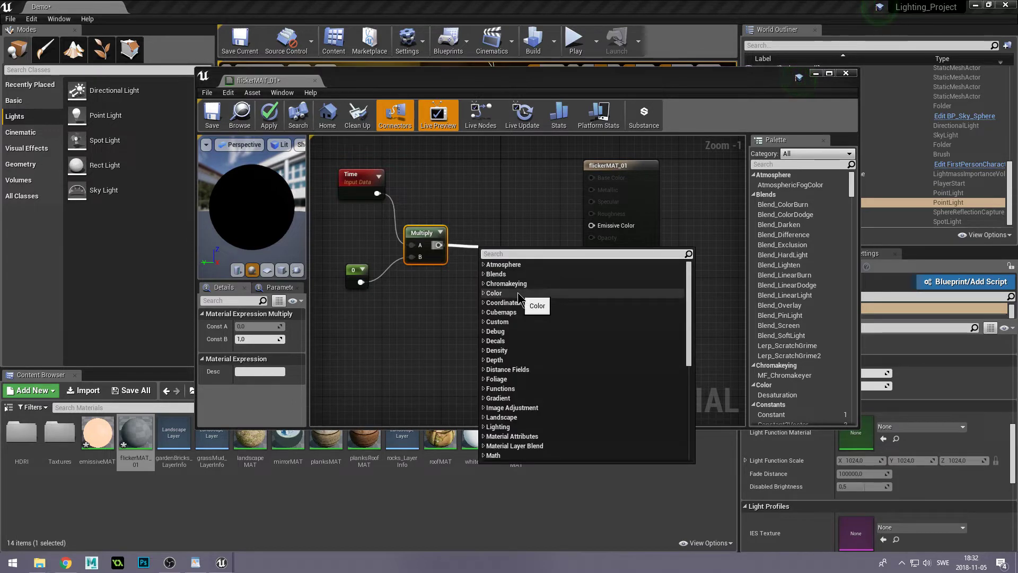
pyautogui.write('sine')
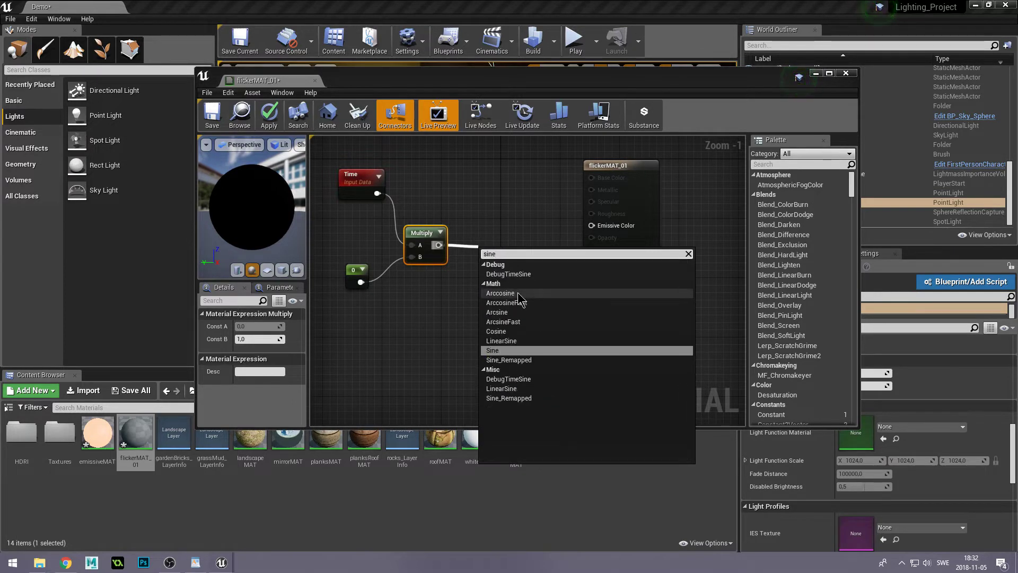
# - Add a Sine node after Multiply and a Frac node after Sine, wired into Emissive Color
pyautogui.click(501, 350)
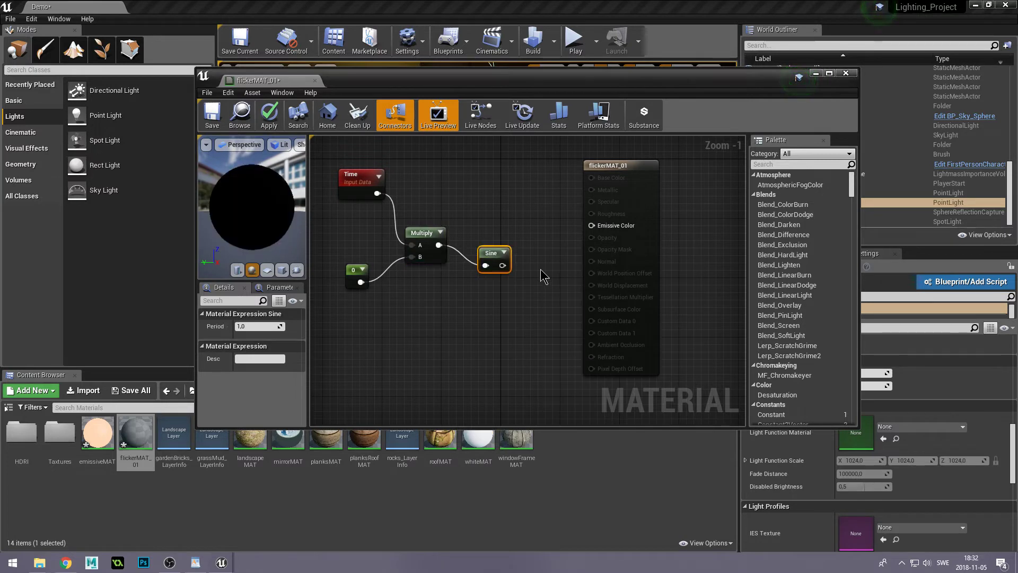
pyautogui.moveTo(505, 266); pyautogui.dragTo(532, 271)
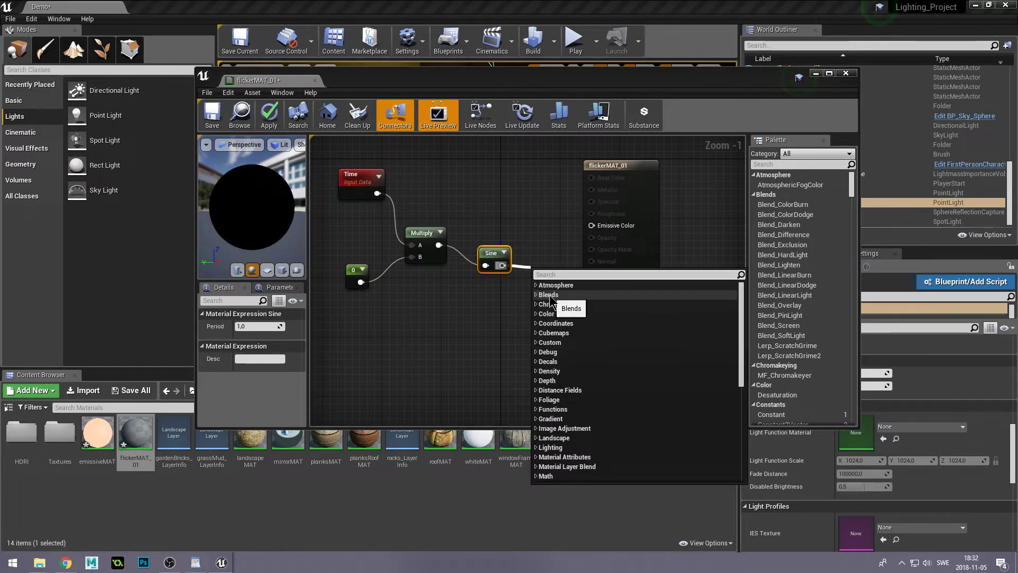
pyautogui.write('frac')
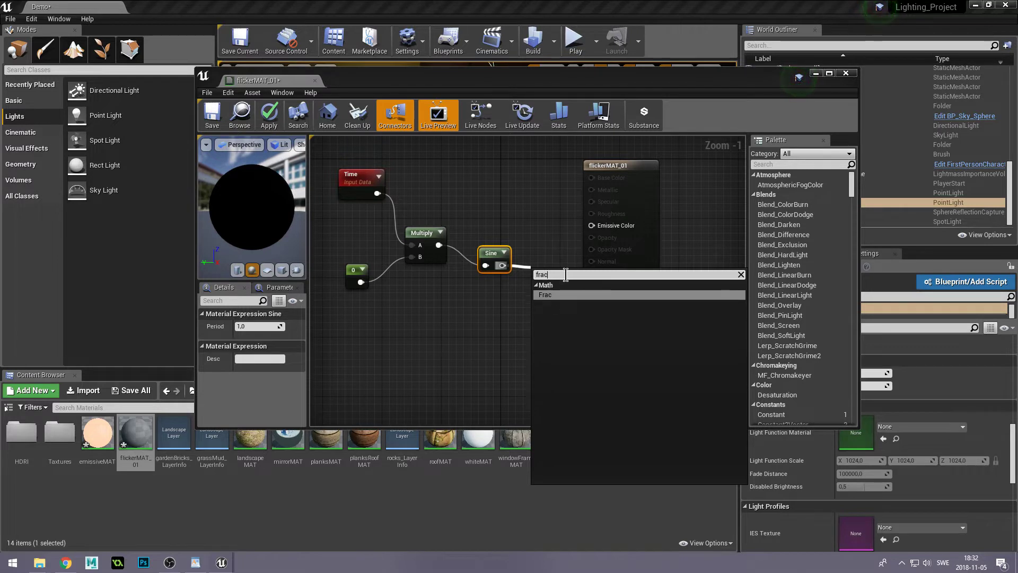
pyautogui.click(556, 294)
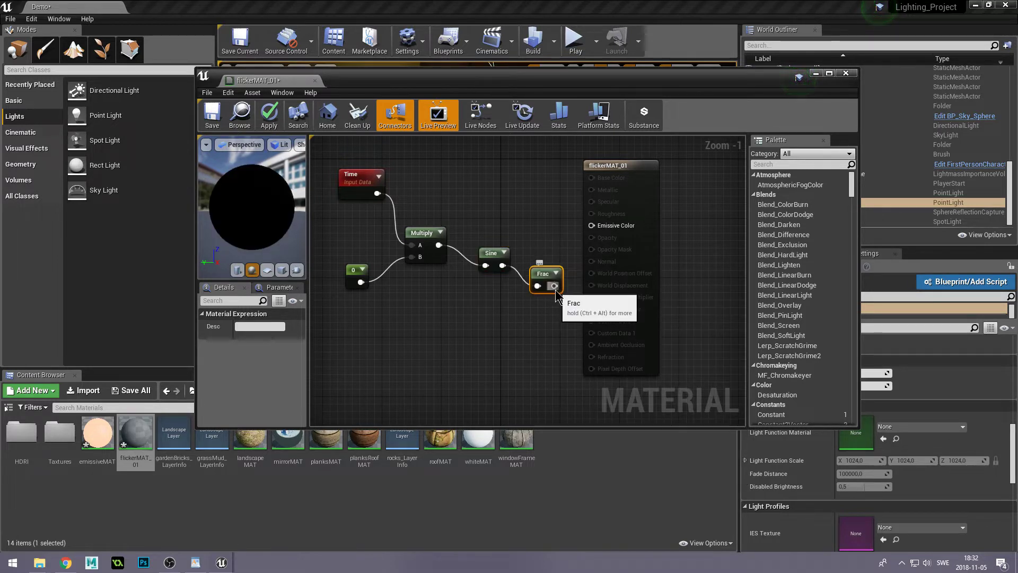
pyautogui.moveTo(554, 287)
pyautogui.mouseDown()
pyautogui.moveTo(591, 255)
pyautogui.moveTo(591, 227)
pyautogui.mouseUp()
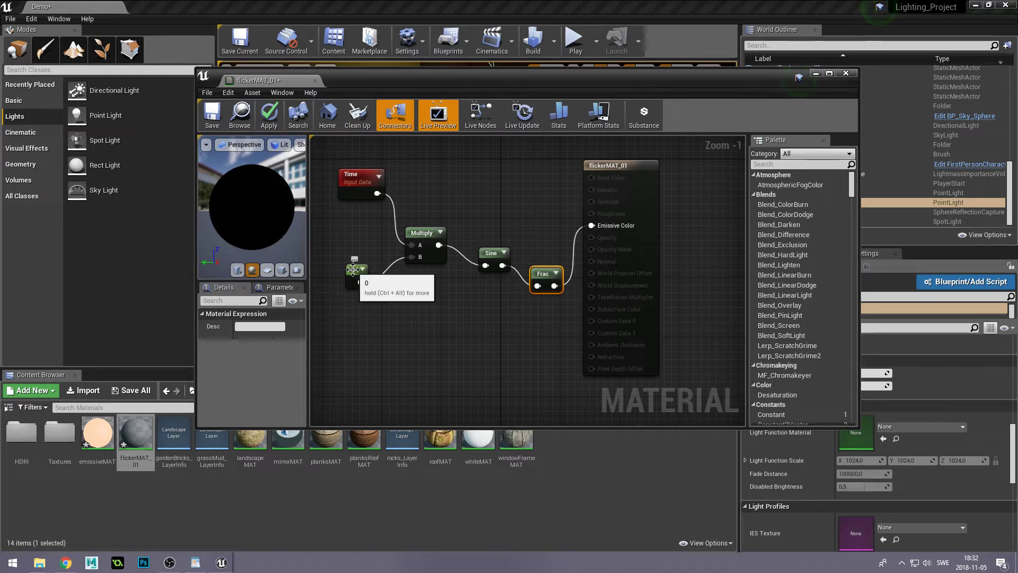
# - Set the Constant to 2, after trying 1 and 0.1, and save flickerMAT_01
pyautogui.moveTo(354, 272); pyautogui.dragTo(347, 271)
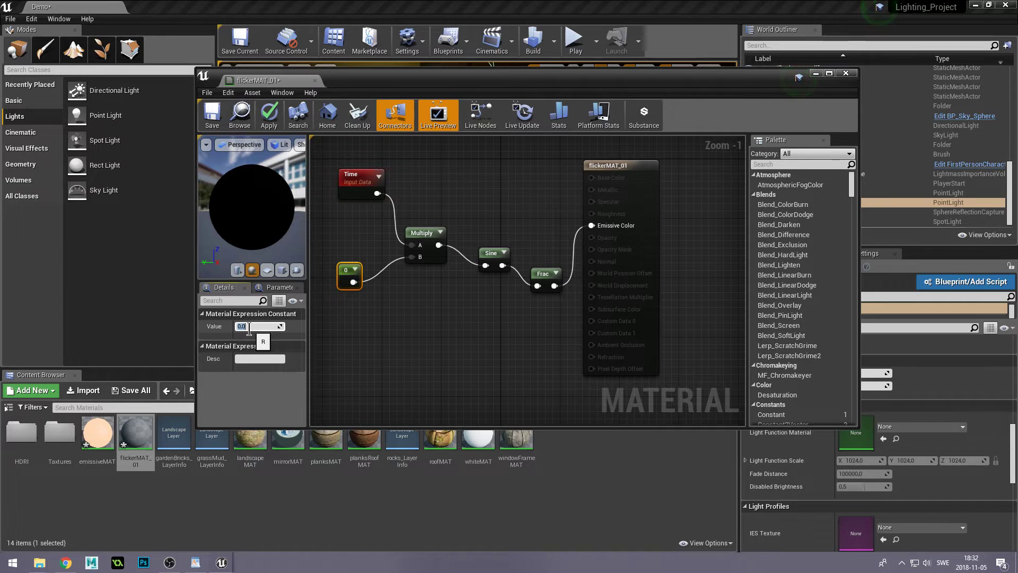
pyautogui.write('1')
pyautogui.press('Return')
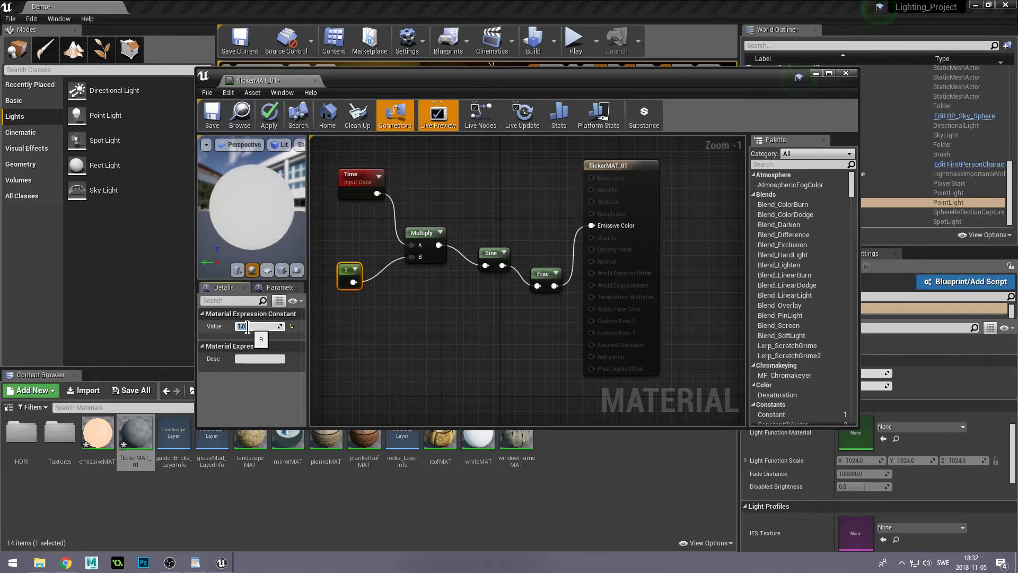
pyautogui.write('0,1')
pyautogui.press('Return')
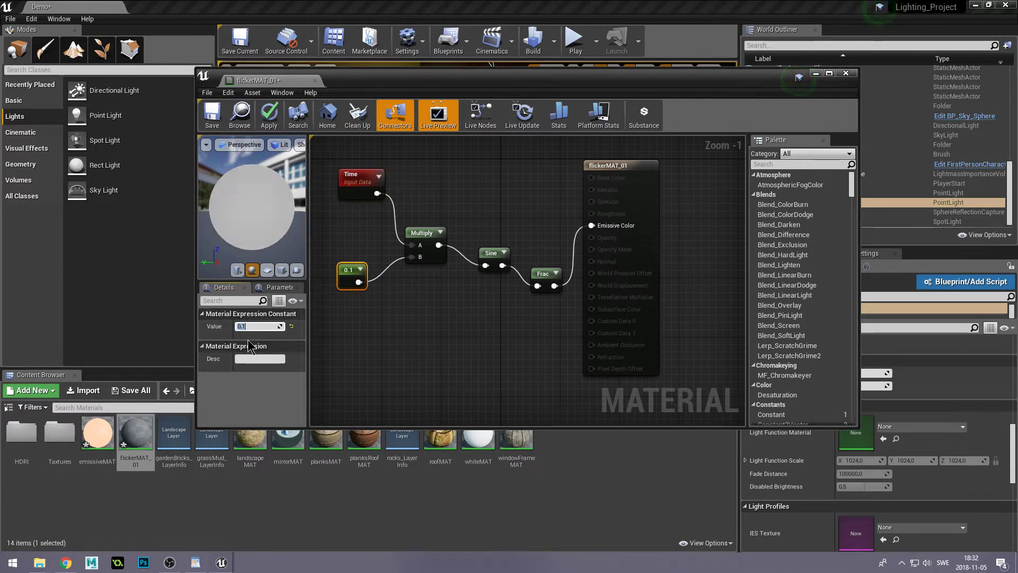
pyautogui.click(493, 258)
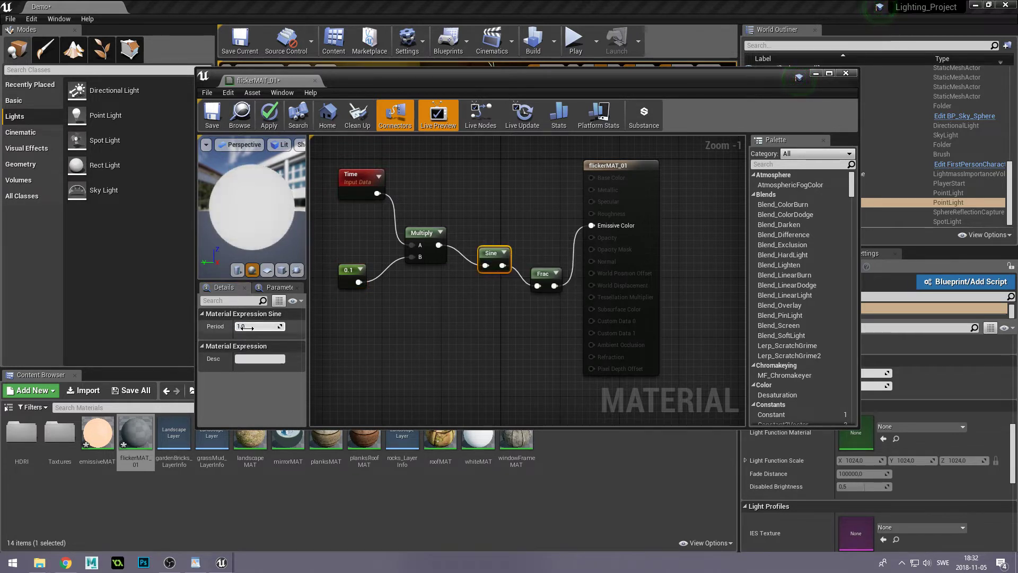
pyautogui.click(245, 327)
pyautogui.write('0.5')
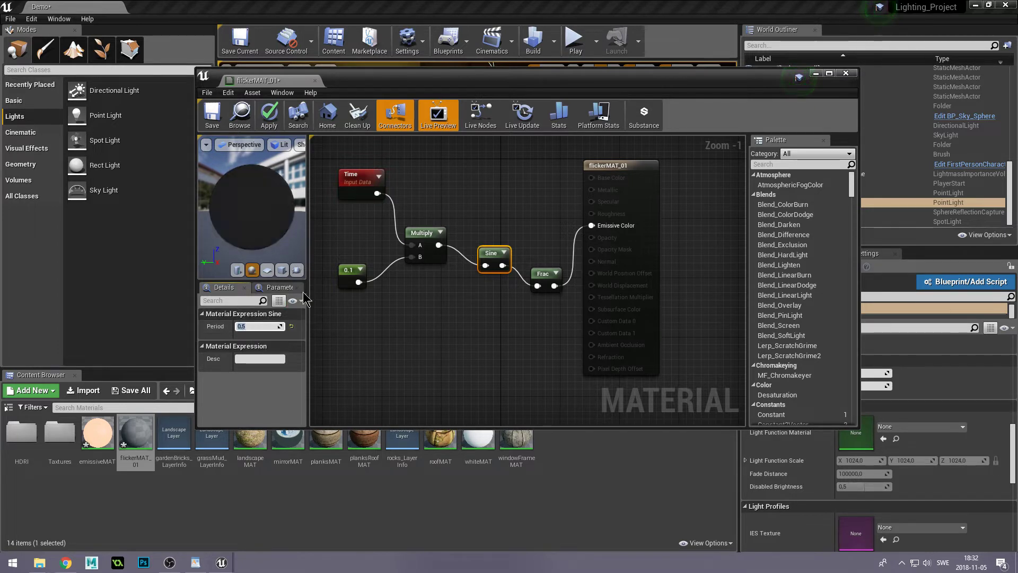
pyautogui.click(347, 273)
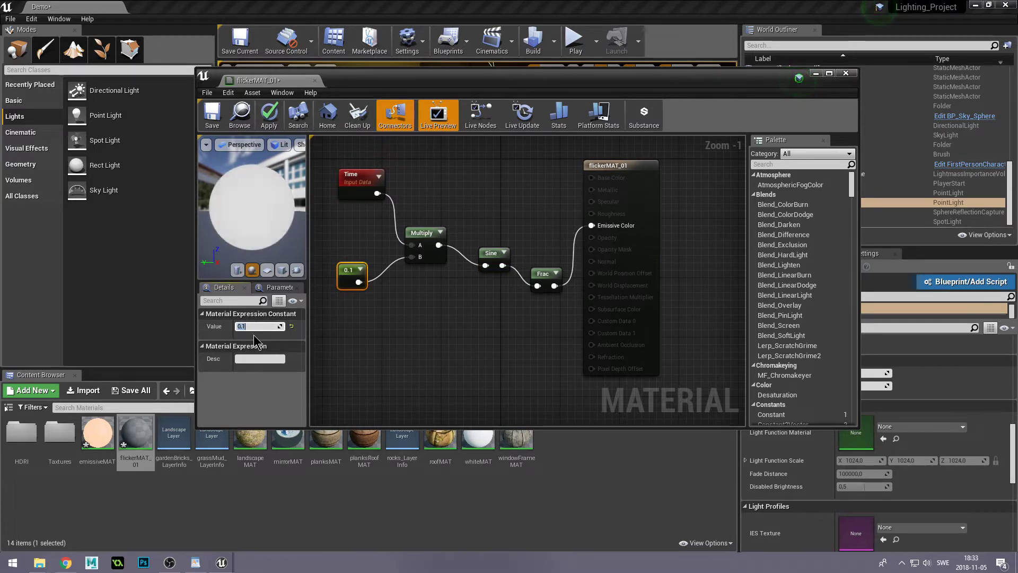
pyautogui.write('2')
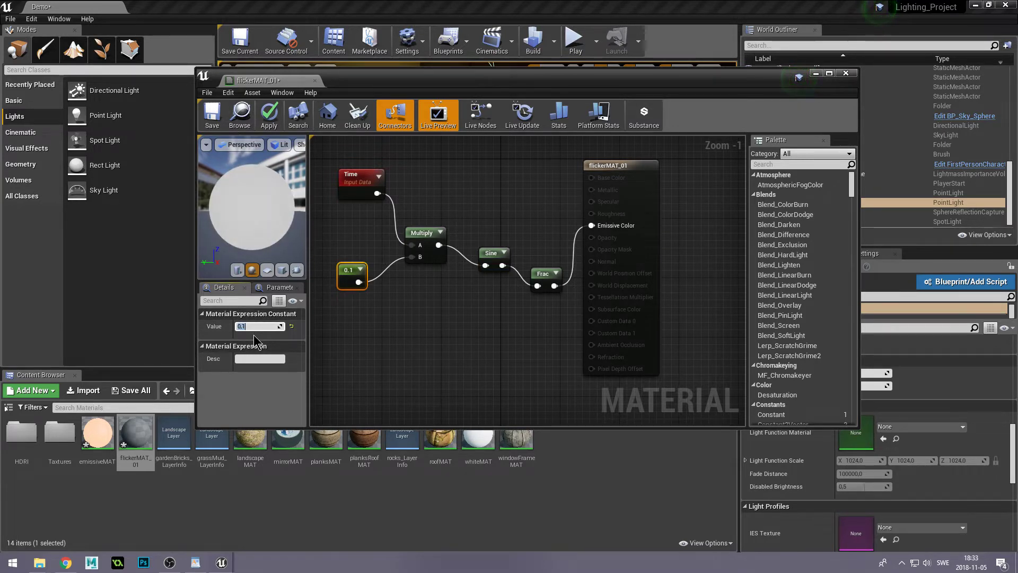
pyautogui.press('Return')
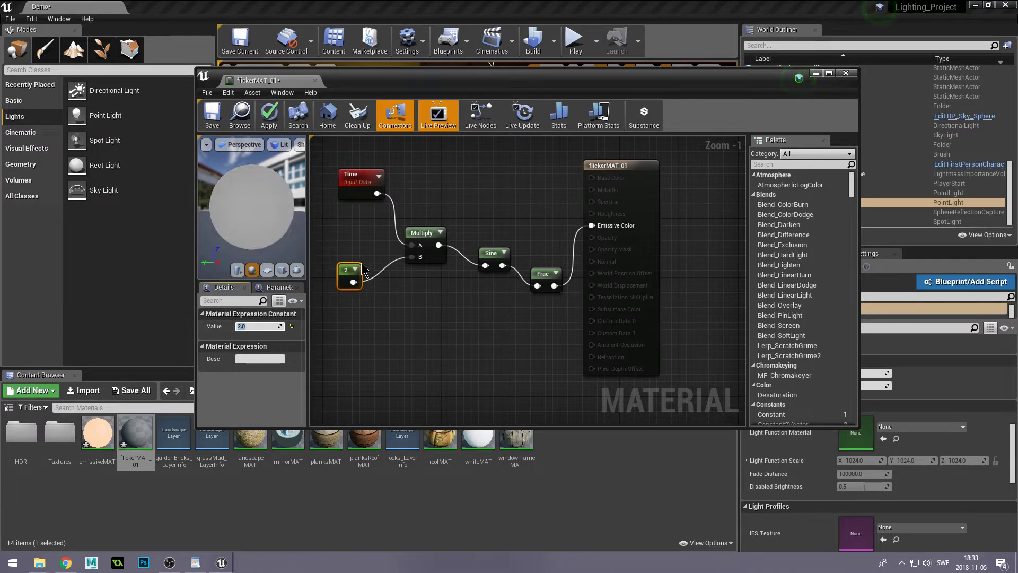
pyautogui.click(214, 117)
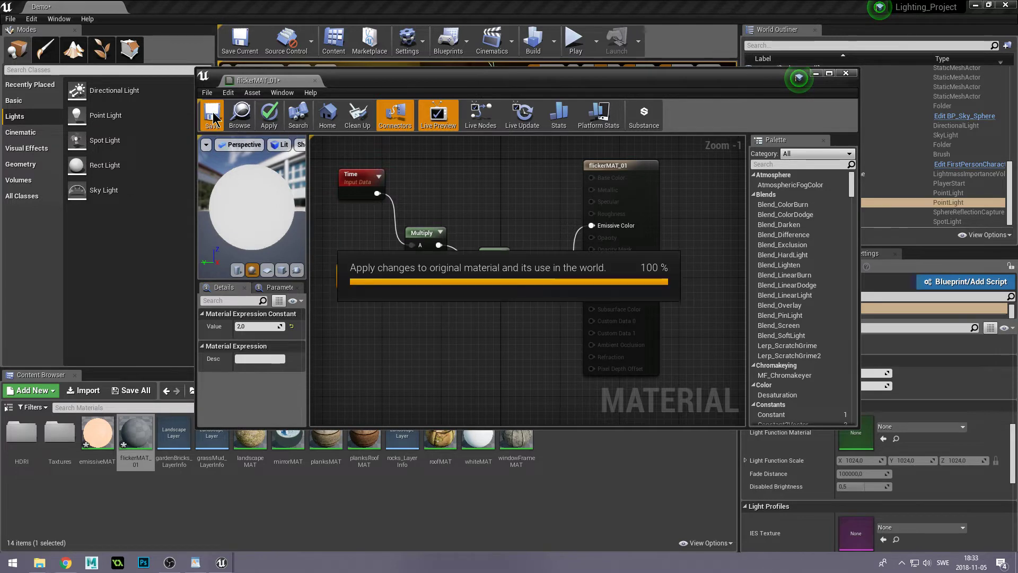
# - Close the material editor and assign flickerMAT_01 as PointLight2's Light Function Material
pyautogui.click(846, 73)
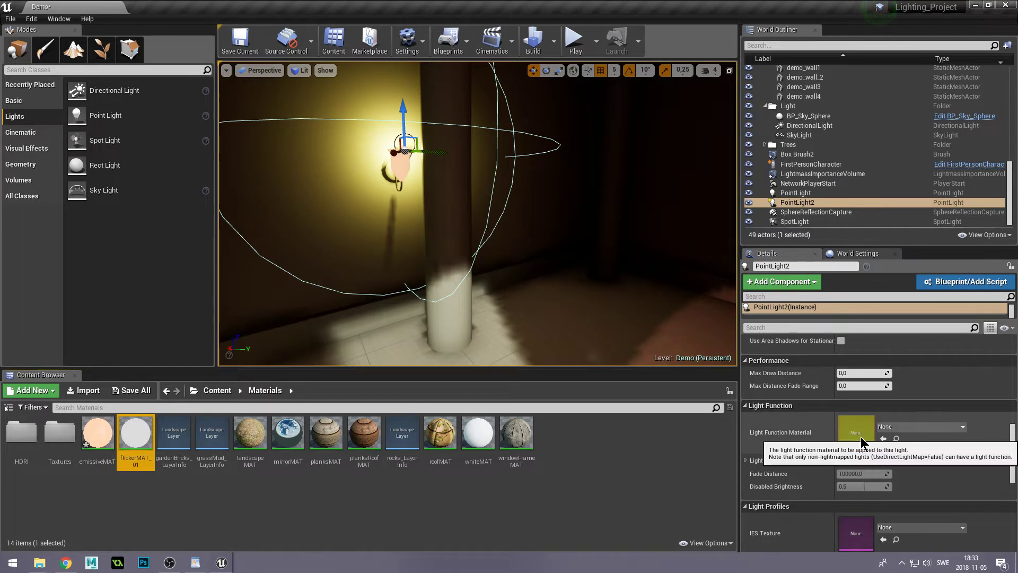
pyautogui.moveTo(127, 436); pyautogui.dragTo(855, 438)
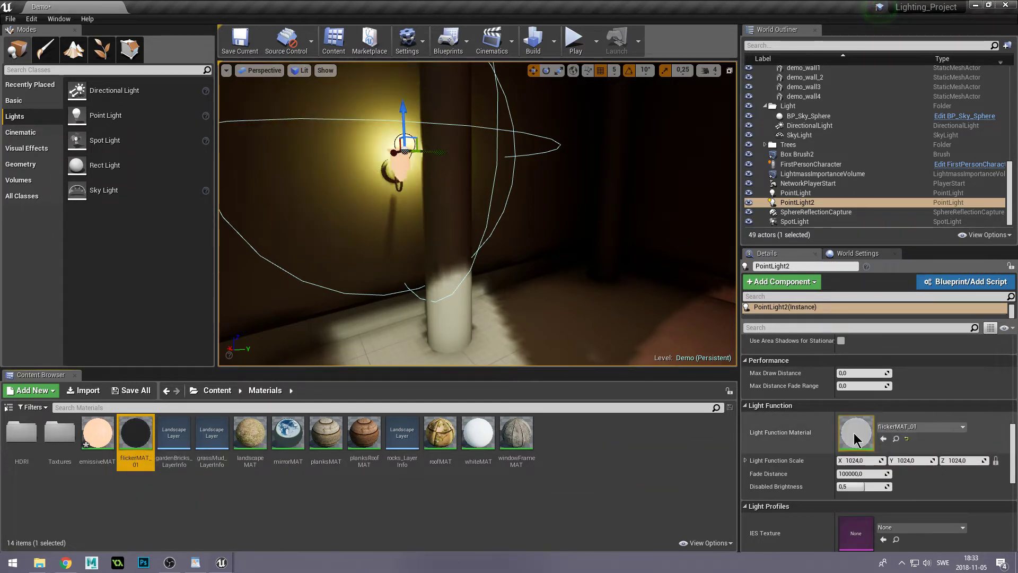
pyautogui.moveTo(1012, 457); pyautogui.dragTo(1013, 366)
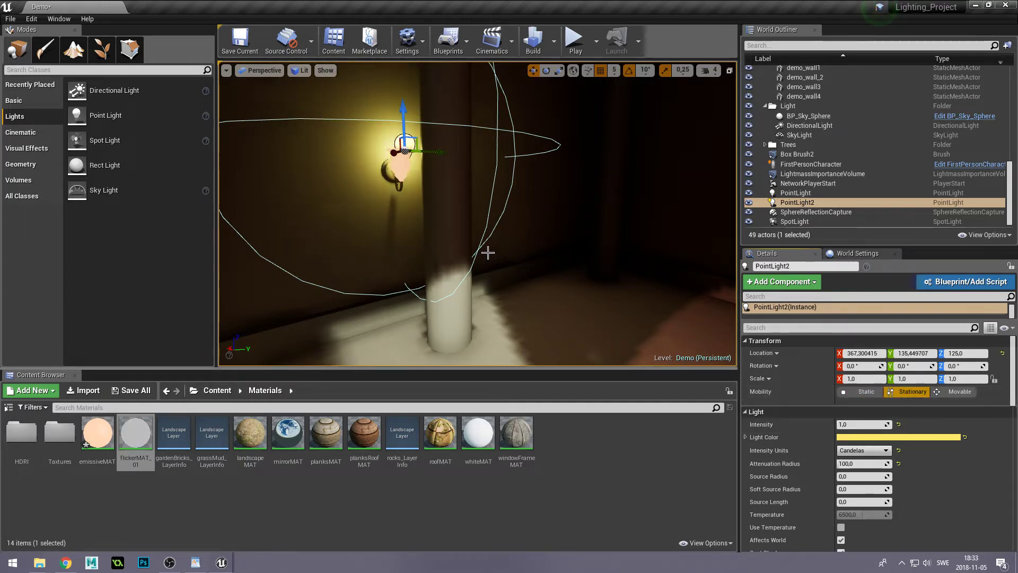
# - Fly around the room to check the flickering wall lamp, with editor icons shown again
pyautogui.moveTo(487, 253)
pyautogui.mouseDown(button='right')
pyautogui.moveTo(434, 255)
pyautogui.moveTo(441, 228)
pyautogui.mouseUp(button='right')
pyautogui.press('Escape')
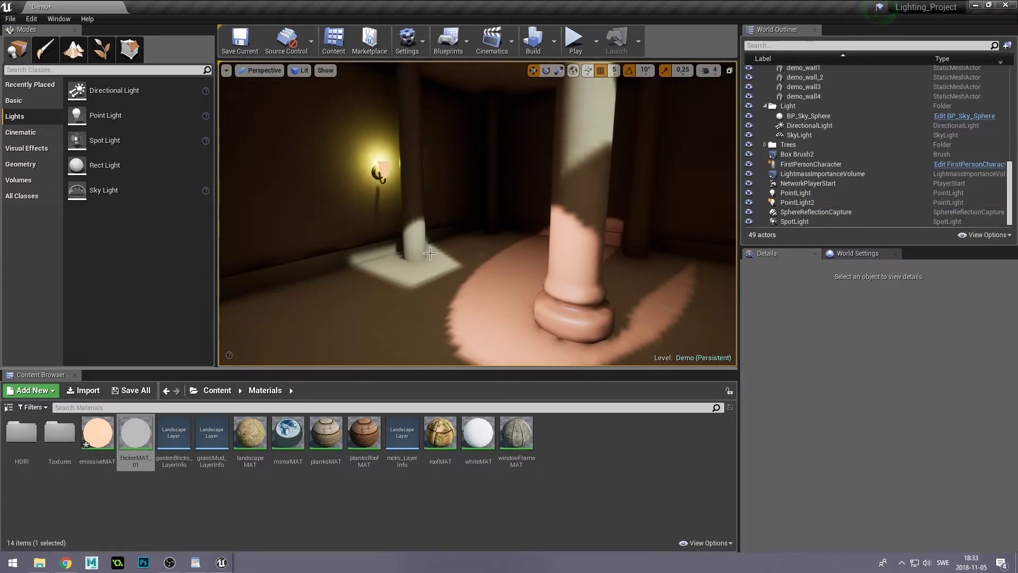
pyautogui.moveTo(425, 258)
pyautogui.mouseDown(button='right')
pyautogui.moveTo(414, 260)
pyautogui.moveTo(424, 255)
pyautogui.mouseUp(button='right')
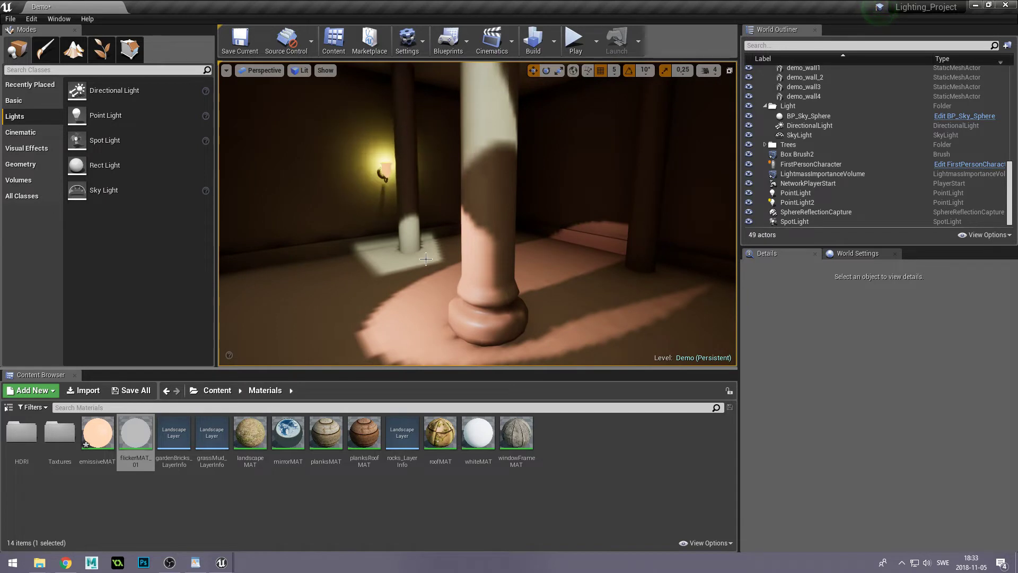
pyautogui.press('g')
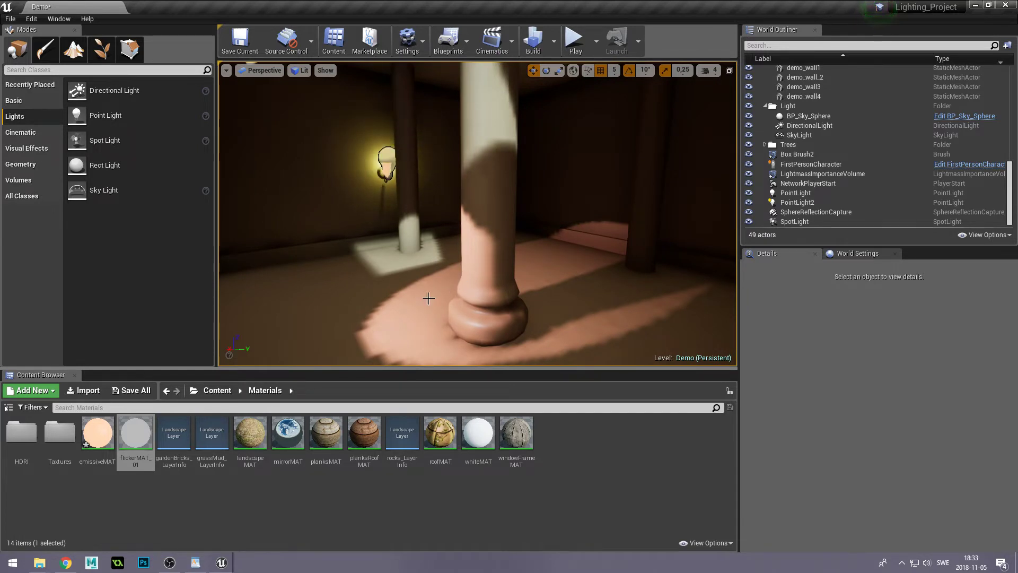
pyautogui.moveTo(460, 280)
pyautogui.mouseDown()
pyautogui.moveTo(479, 273)
pyautogui.moveTo(408, 300)
pyautogui.mouseUp()
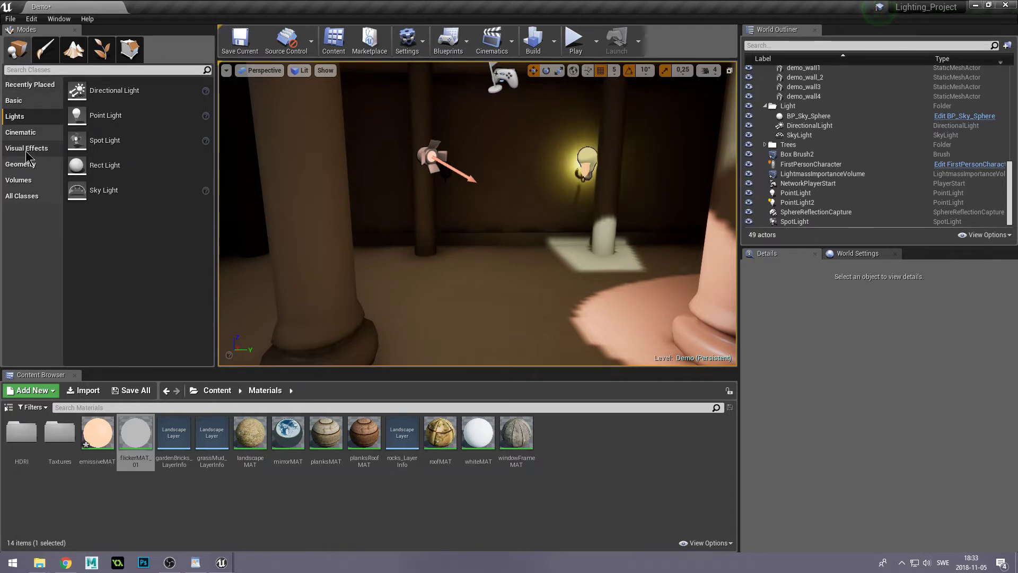
# - Place an Exponential Height Fog from Visual Effects inside the room and set its Fog Density to 1.0
pyautogui.click(26, 149)
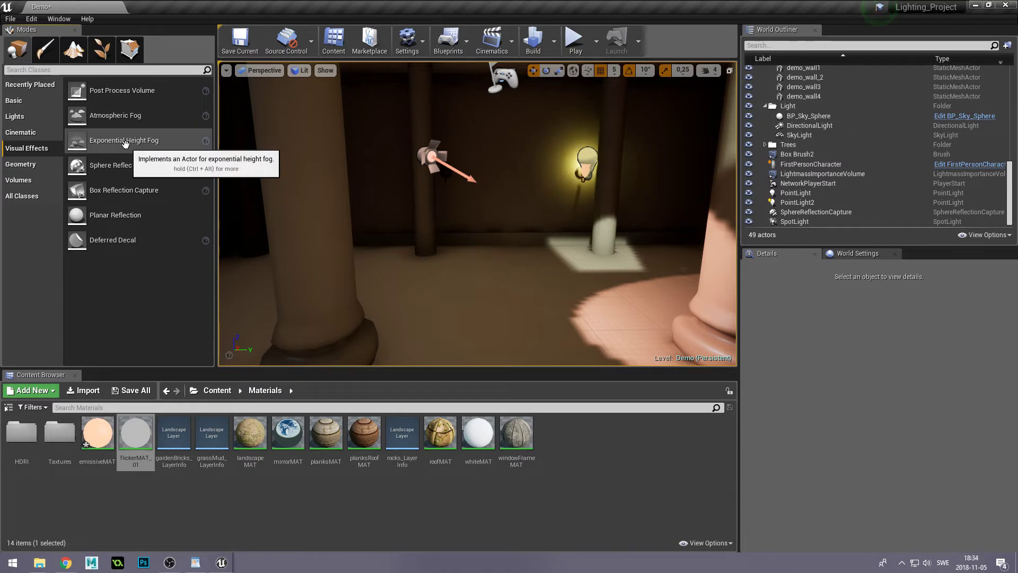
pyautogui.moveTo(125, 144); pyautogui.dragTo(335, 218)
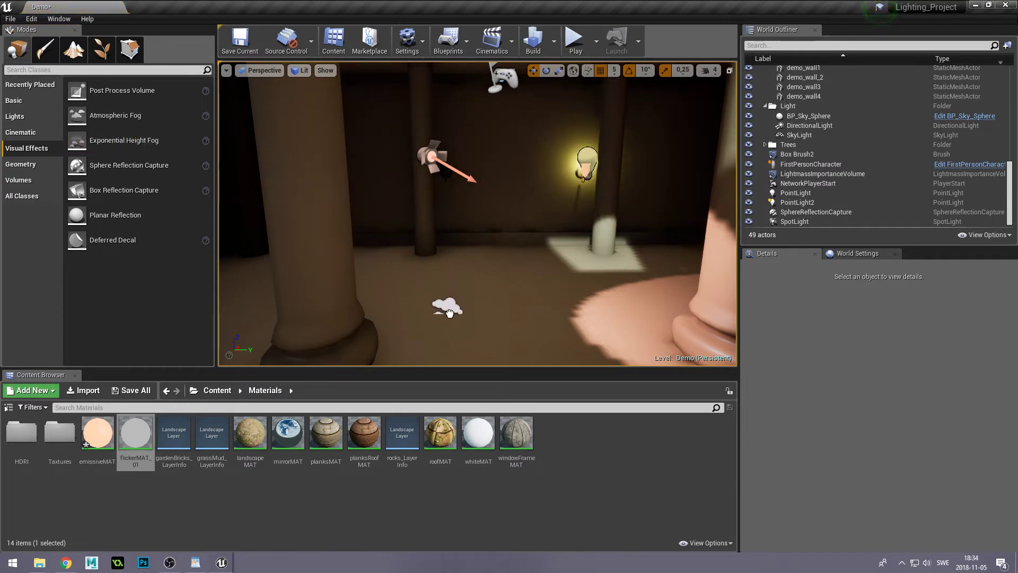
pyautogui.moveTo(450, 313); pyautogui.dragTo(449, 309)
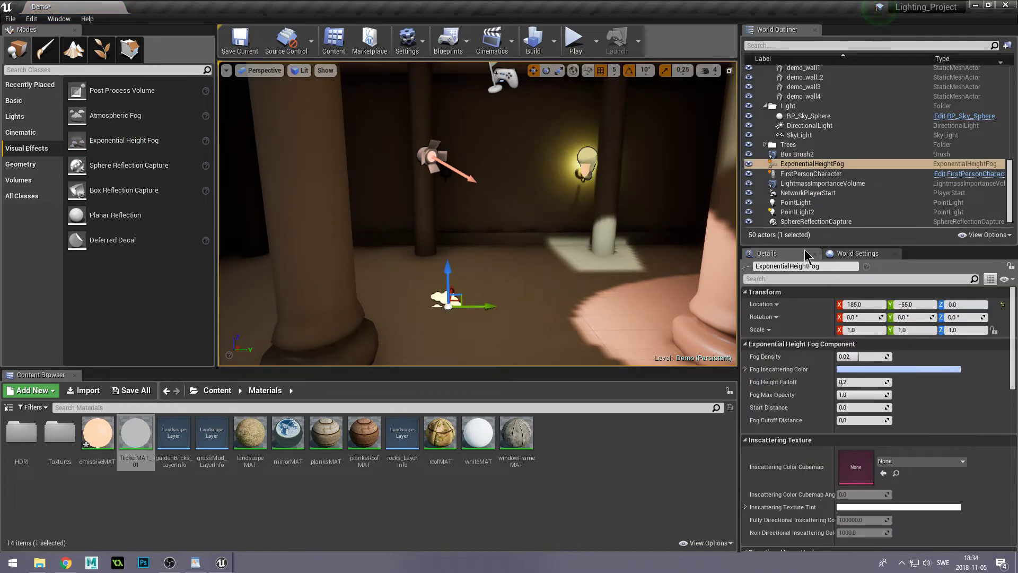
pyautogui.scroll(-10, 525, 273)
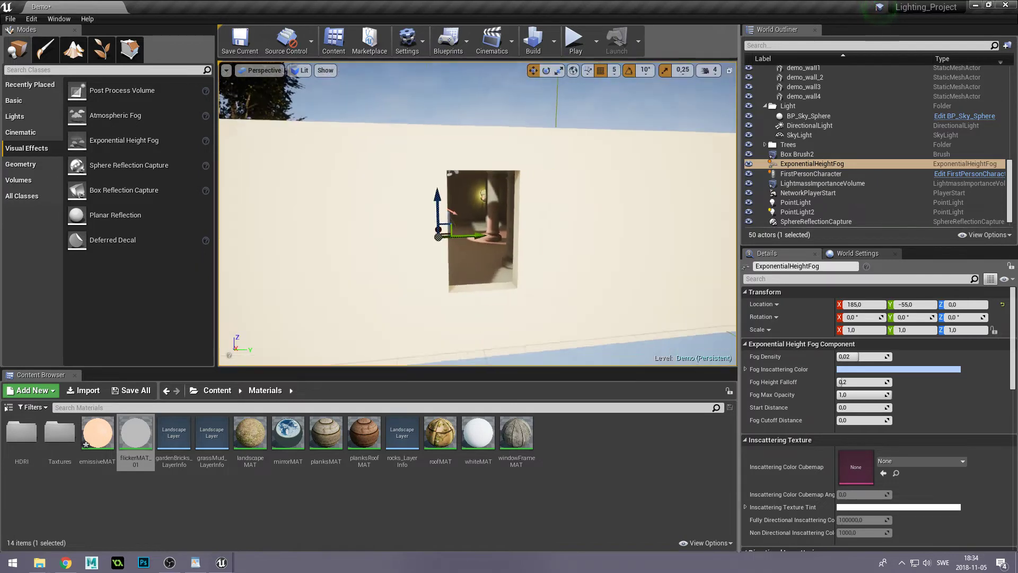
pyautogui.moveTo(525, 272)
pyautogui.mouseDown(button='right')
pyautogui.moveTo(456, 207)
pyautogui.moveTo(618, 354)
pyautogui.moveTo(604, 318)
pyautogui.moveTo(643, 275)
pyautogui.moveTo(635, 272)
pyautogui.mouseUp(button='right')
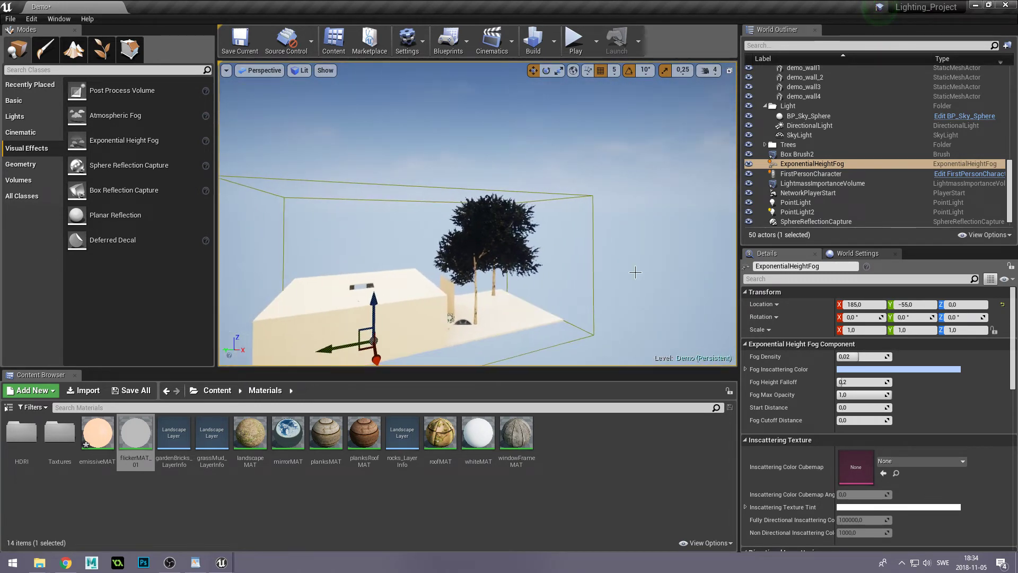
pyautogui.moveTo(531, 202); pyautogui.dragTo(530, 203, button='right')
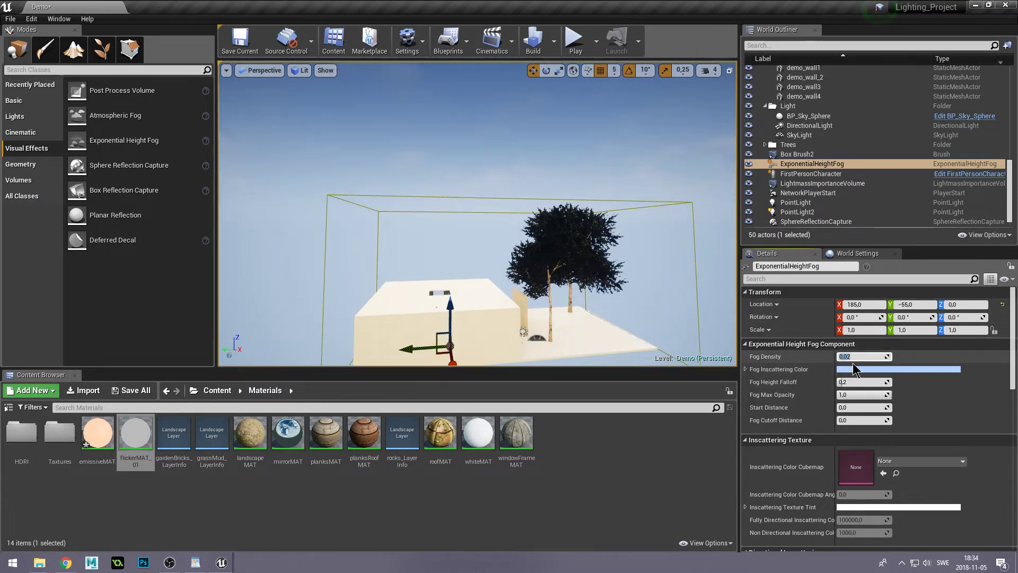
pyautogui.write('1')
pyautogui.press('Return')
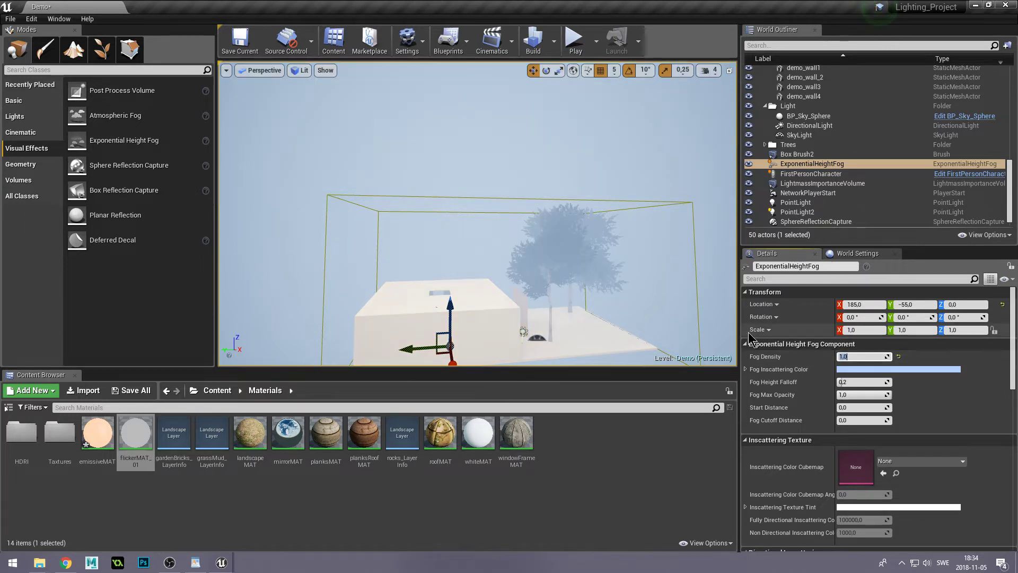
# - Set the fog inscattering colour to a warm cream
pyautogui.click(870, 369)
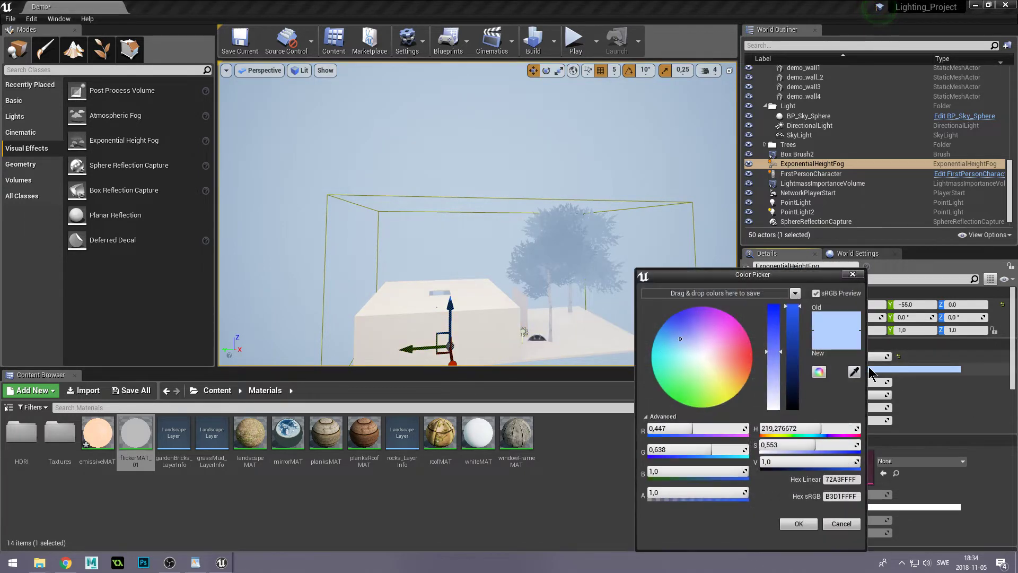
pyautogui.moveTo(724, 376); pyautogui.dragTo(716, 371)
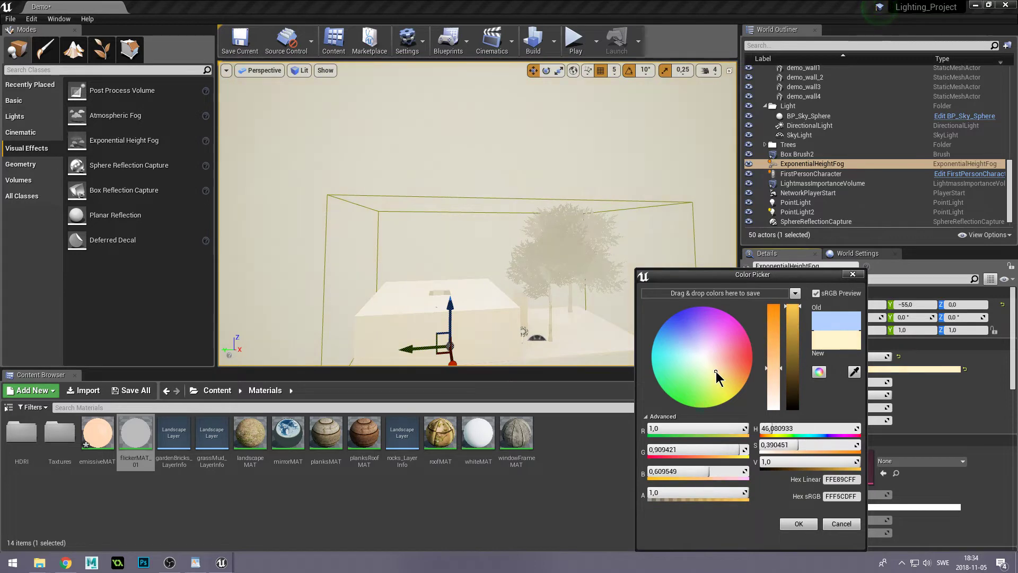
pyautogui.click(796, 524)
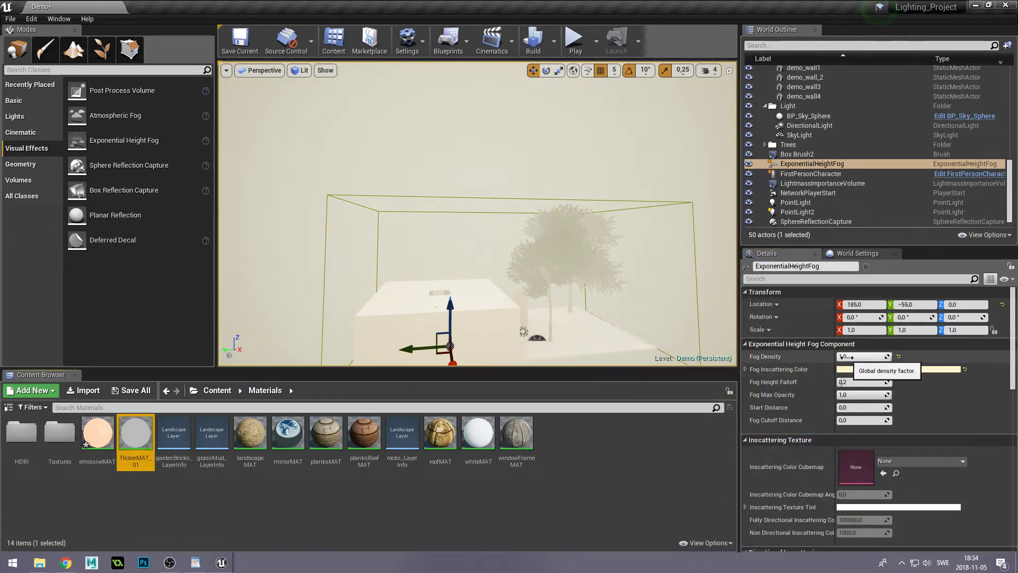
# - Set Fog Density to 0,02 and enable Volumetric Fog
pyautogui.write('0,02')
pyautogui.press('Return')
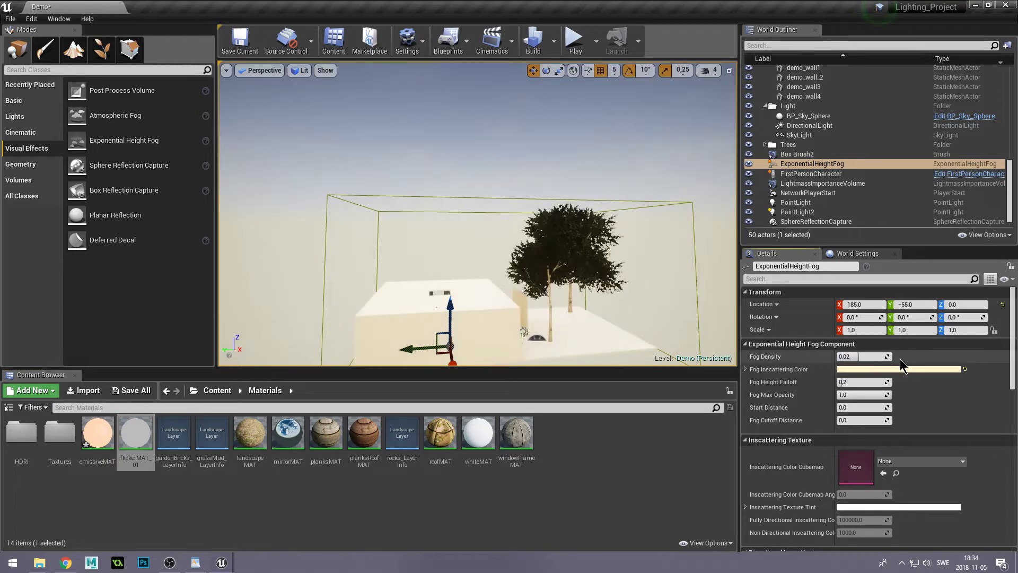
pyautogui.scroll(-2, 1013, 371)
pyautogui.moveTo(1012, 371)
pyautogui.mouseDown()
pyautogui.moveTo(1014, 466)
pyautogui.moveTo(1014, 446)
pyautogui.mouseUp()
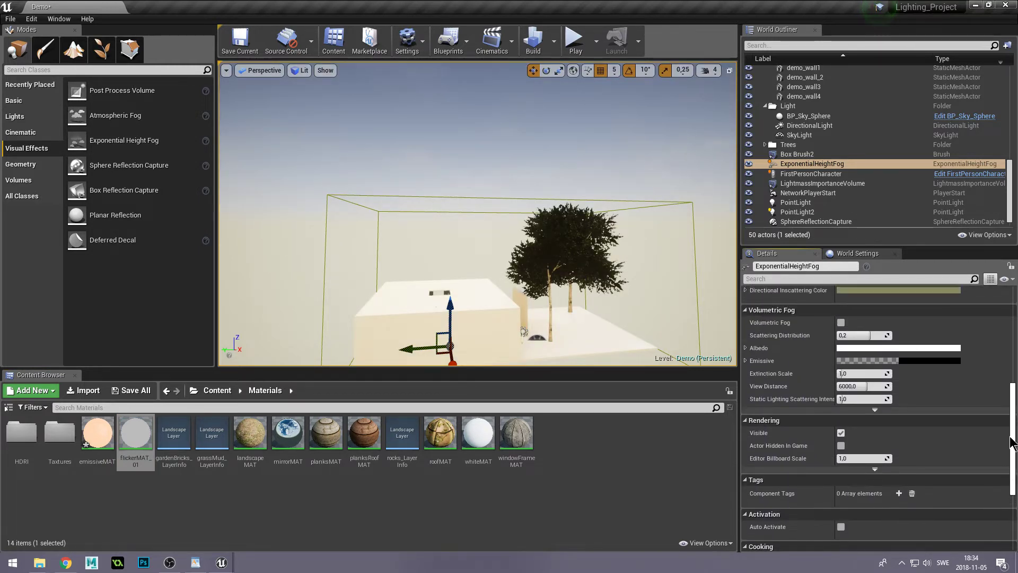
pyautogui.click(841, 322)
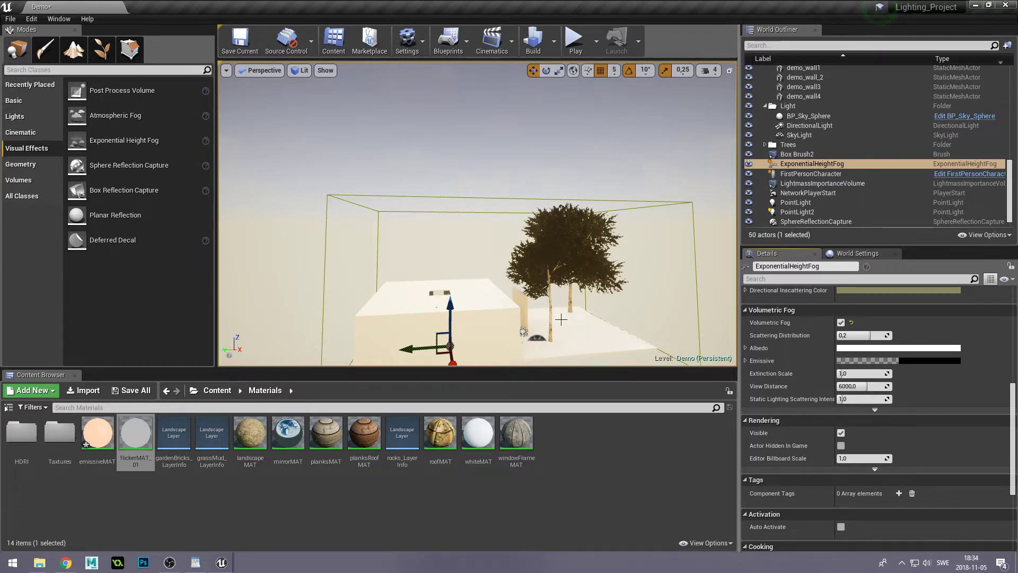
pyautogui.moveTo(561, 319)
pyautogui.mouseDown()
pyautogui.moveTo(551, 297)
pyautogui.moveTo(563, 313)
pyautogui.mouseUp()
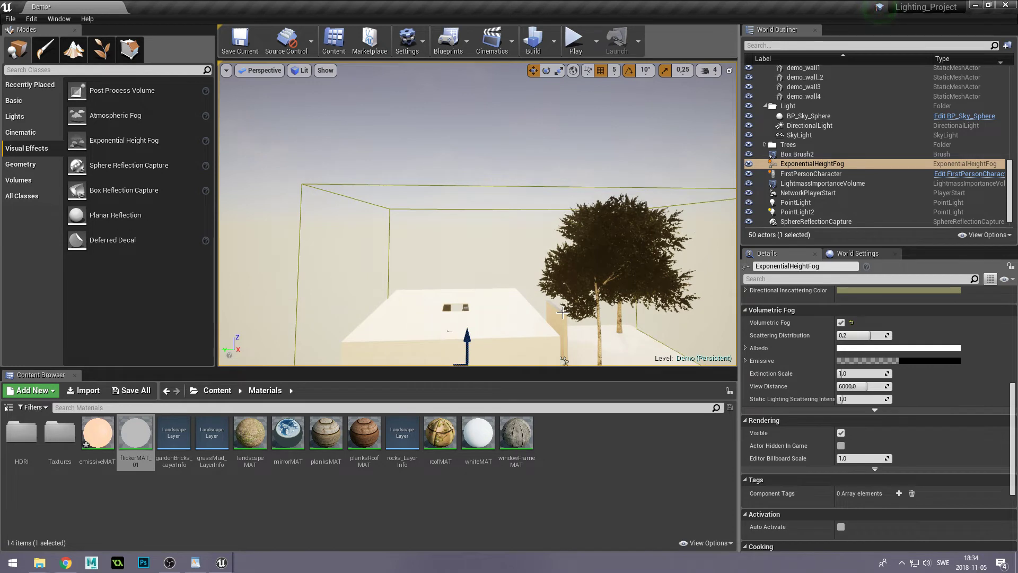
# - Select the DirectionalLight and enable Light Shaft Occlusion, viewing the tree against the sky
pyautogui.click(809, 126)
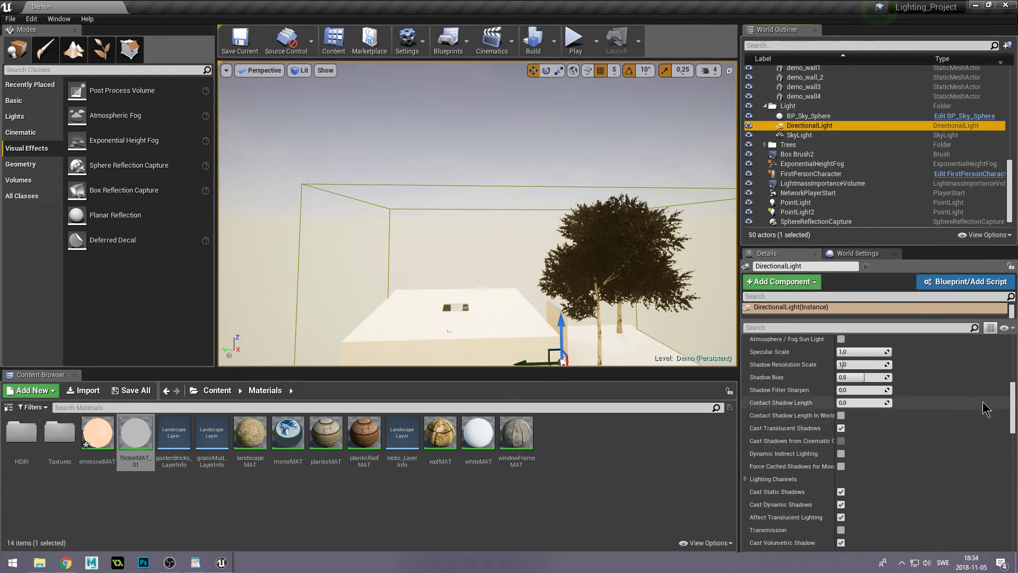
pyautogui.moveTo(1014, 405)
pyautogui.mouseDown()
pyautogui.moveTo(1013, 387)
pyautogui.moveTo(996, 391)
pyautogui.mouseUp()
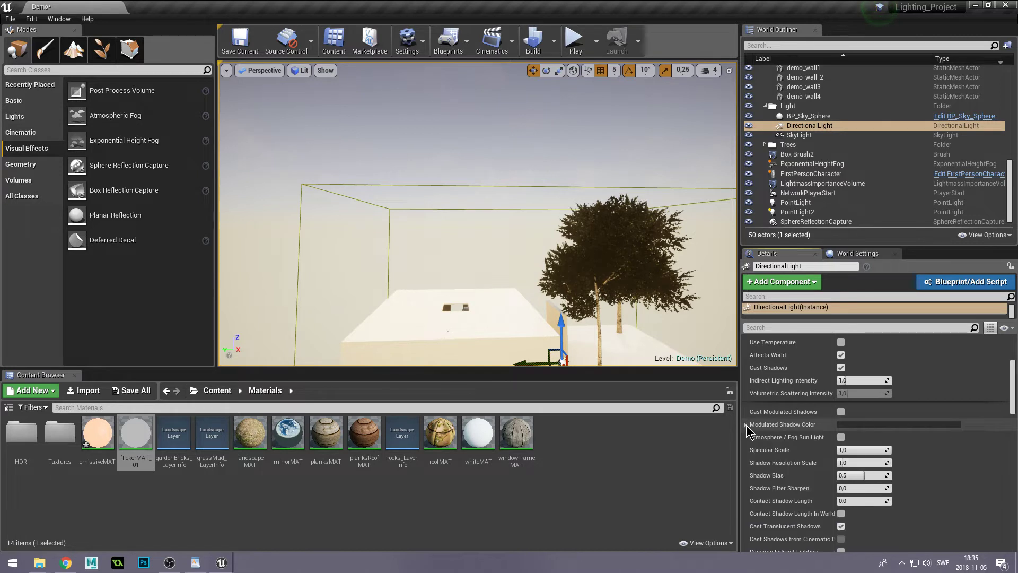
pyautogui.moveTo(1013, 392); pyautogui.dragTo(1013, 443)
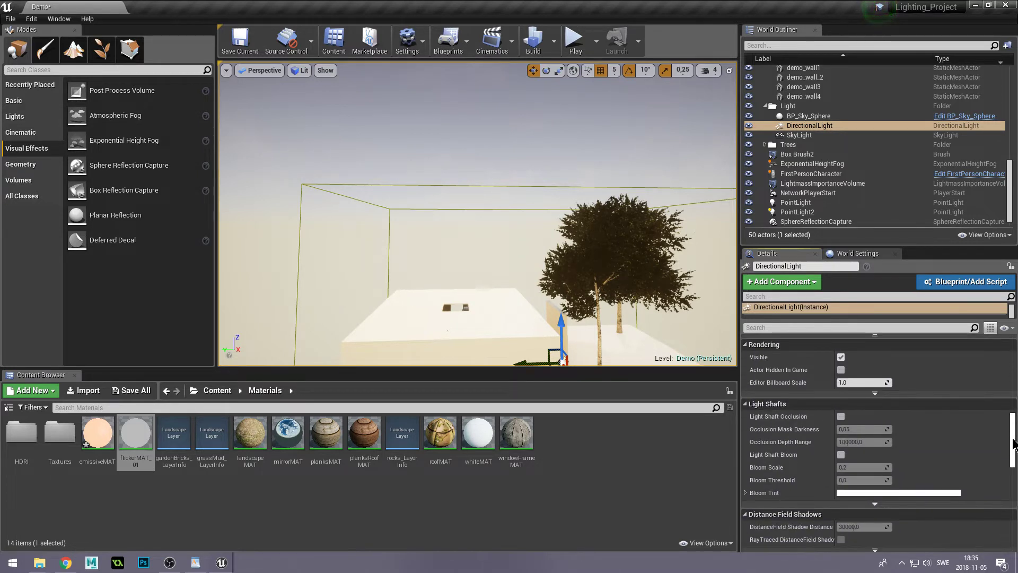
pyautogui.click(841, 416)
pyautogui.moveTo(670, 331)
pyautogui.mouseDown()
pyautogui.moveTo(663, 286)
pyautogui.moveTo(672, 316)
pyautogui.moveTo(669, 297)
pyautogui.mouseUp()
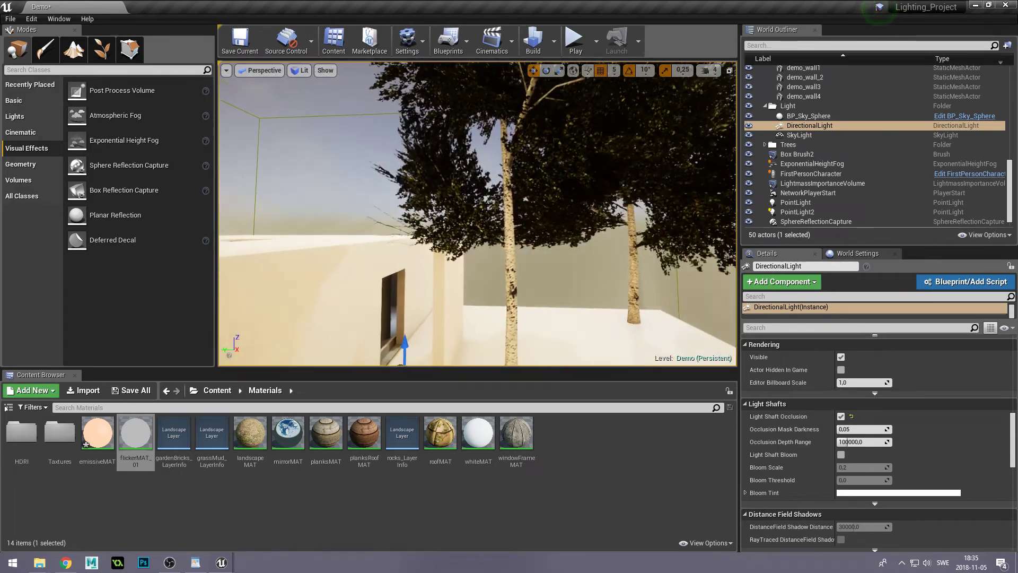
pyautogui.moveTo(669, 297); pyautogui.dragTo(669, 297, button='right')
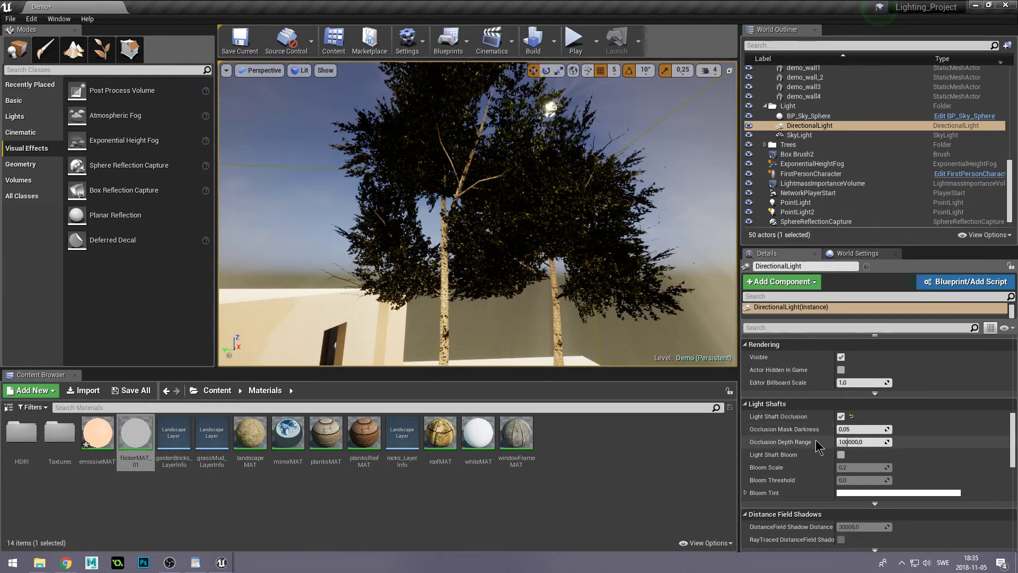
# - Enable Light Shaft Bloom, enlarge Bloom Scale and adjust Occlusion Mask Darkness
pyautogui.click(841, 454)
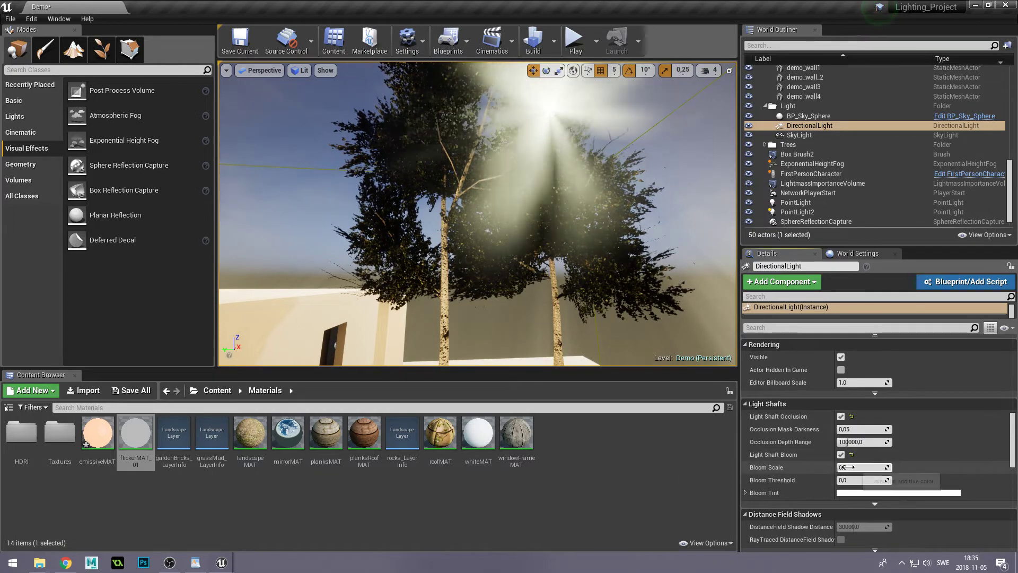
pyautogui.moveTo(847, 467)
pyautogui.mouseDown()
pyautogui.moveTo(858, 468)
pyautogui.moveTo(845, 481)
pyautogui.mouseUp()
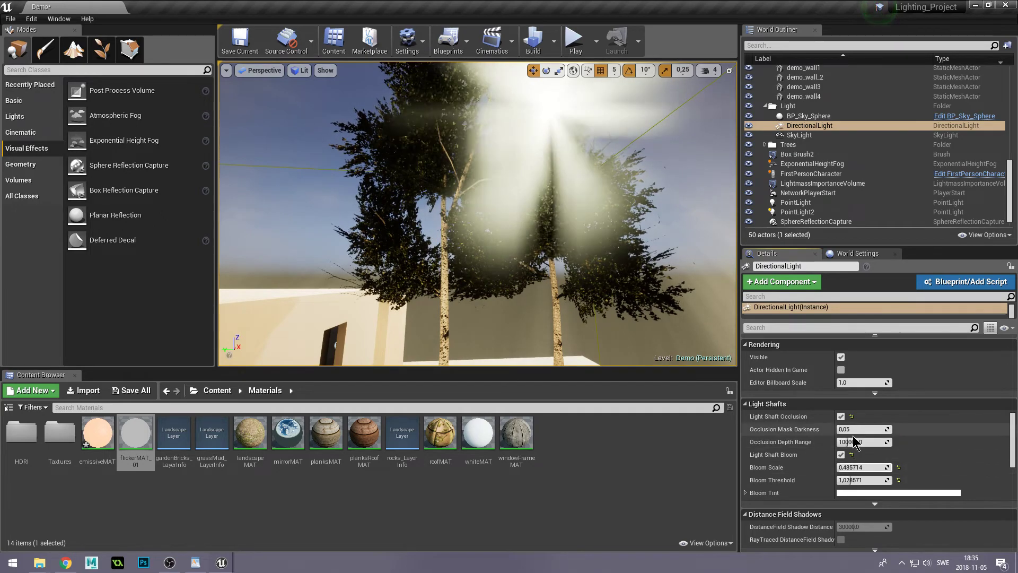
pyautogui.moveTo(848, 429); pyautogui.dragTo(847, 429)
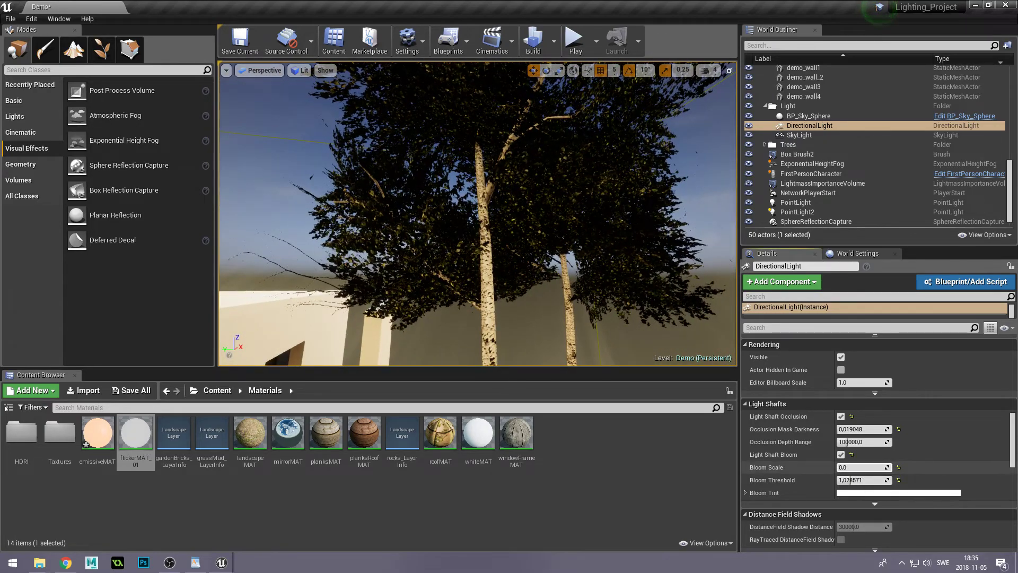
pyautogui.moveTo(559, 220); pyautogui.dragTo(551, 185, button='right')
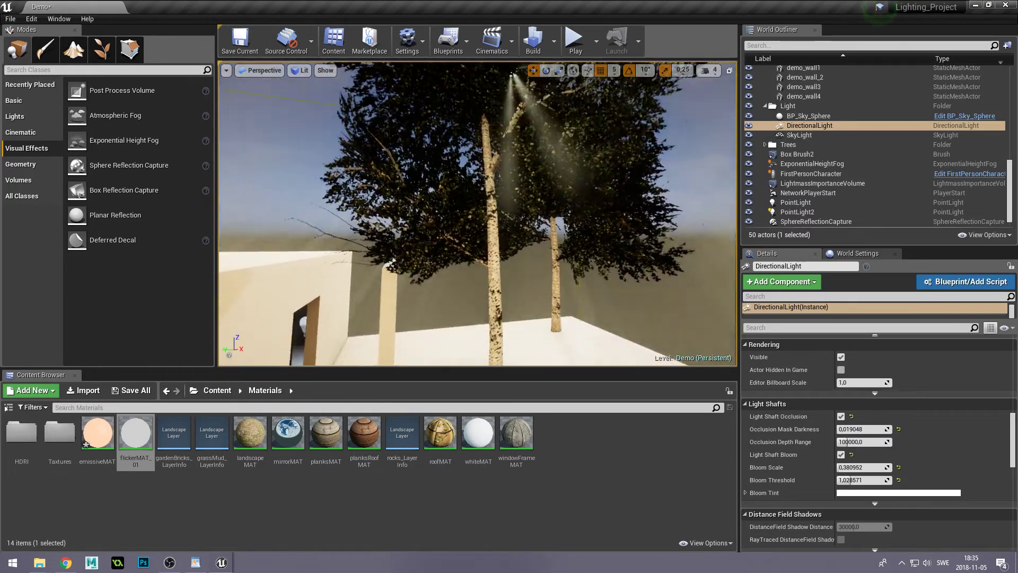
pyautogui.moveTo(551, 185); pyautogui.dragTo(548, 226, button='right')
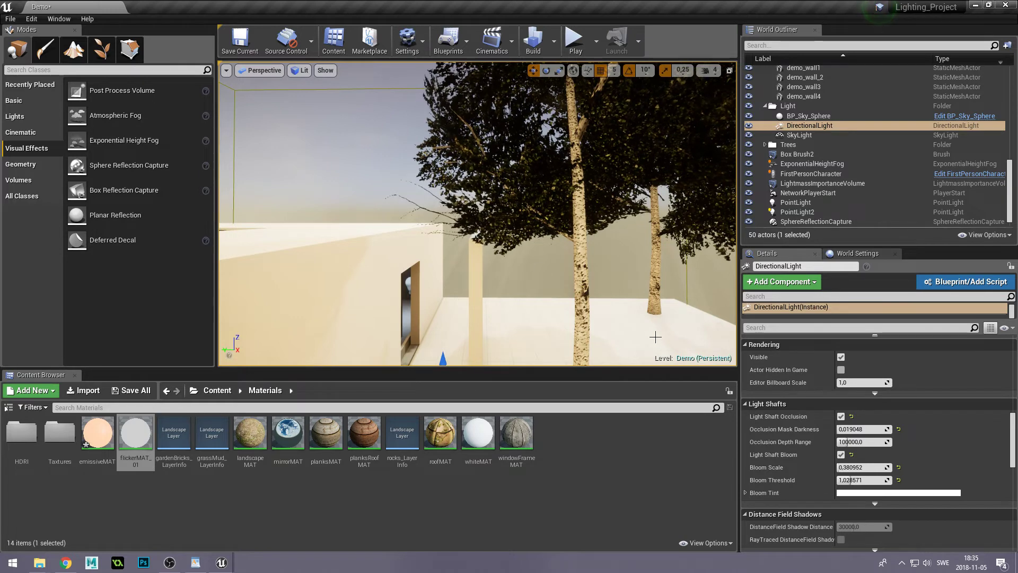
# - Set the light shaft Bloom Tint to peach
pyautogui.click(875, 494)
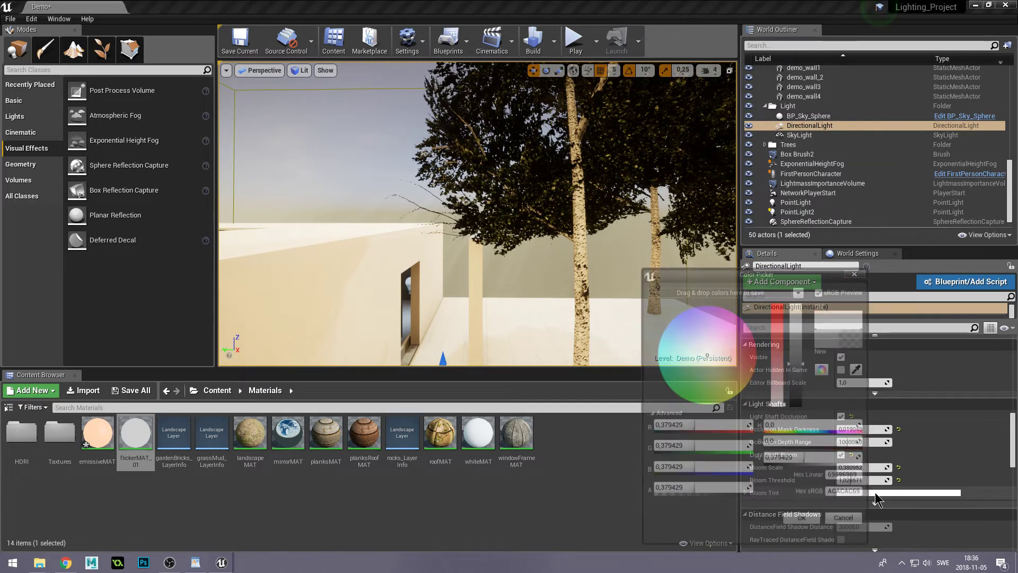
pyautogui.click(736, 364)
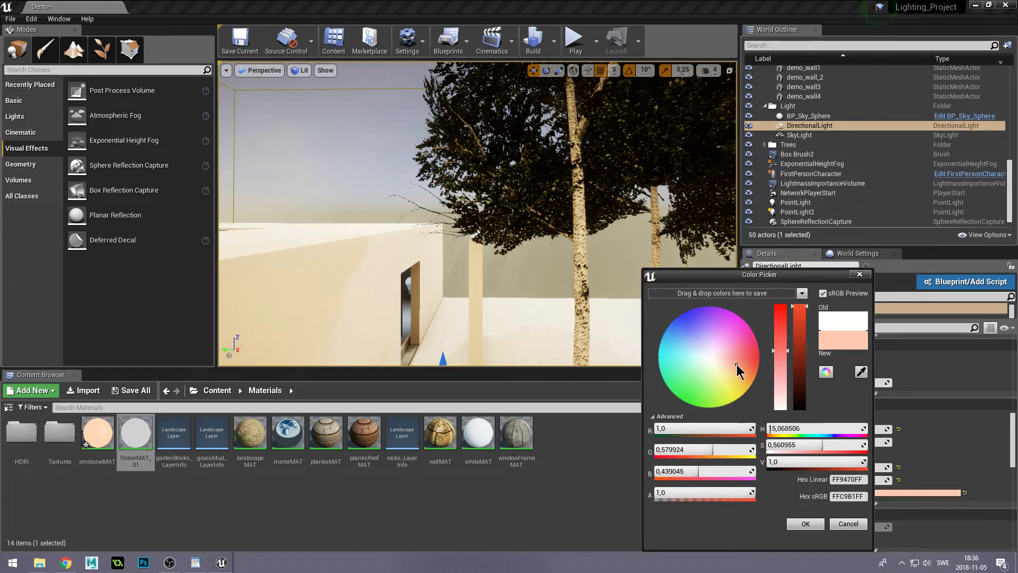
pyautogui.click(805, 523)
pyautogui.moveTo(547, 226)
pyautogui.mouseDown(button='right')
pyautogui.moveTo(546, 190)
pyautogui.moveTo(546, 234)
pyautogui.moveTo(525, 234)
pyautogui.mouseUp(button='right')
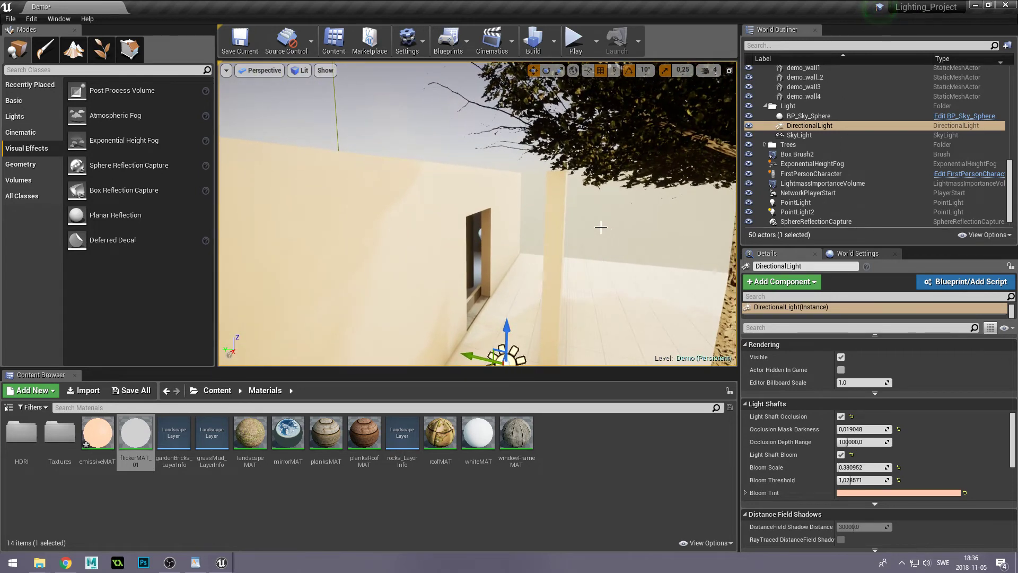
pyautogui.click(807, 126)
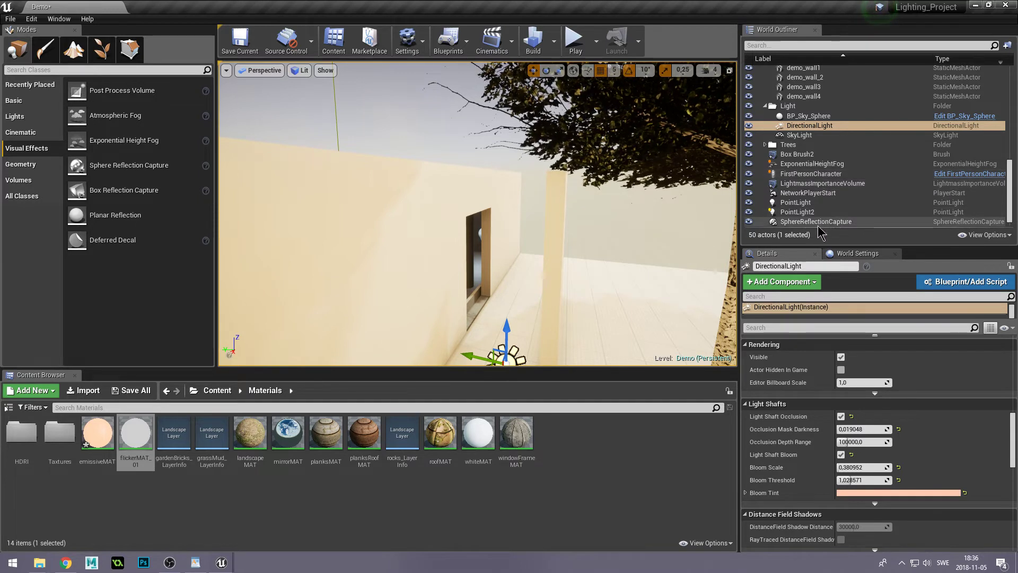
# - Select ExponentialHeightFog and focus the view on it inside the room
pyautogui.click(811, 164)
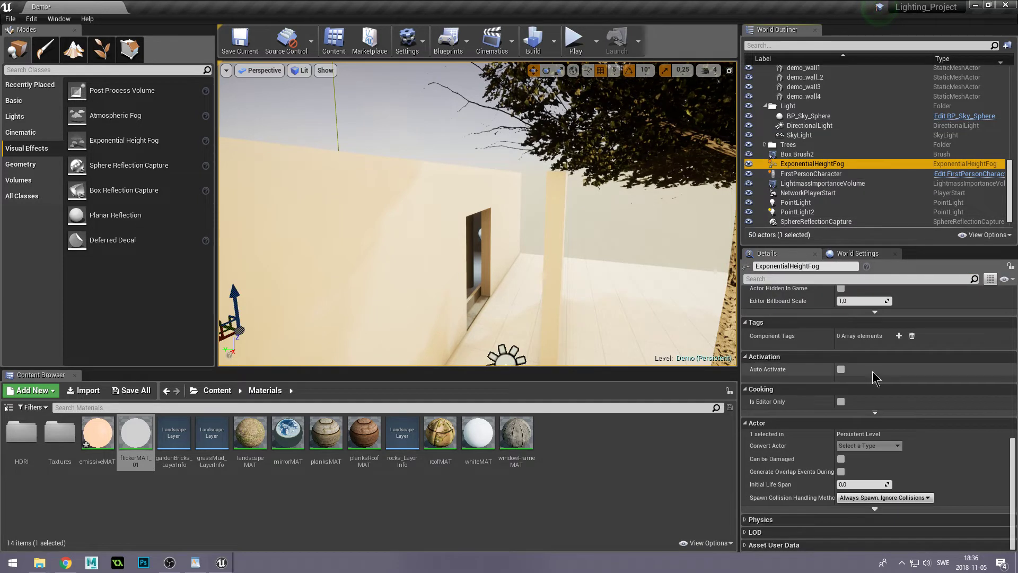
pyautogui.moveTo(1011, 470); pyautogui.dragTo(1007, 313)
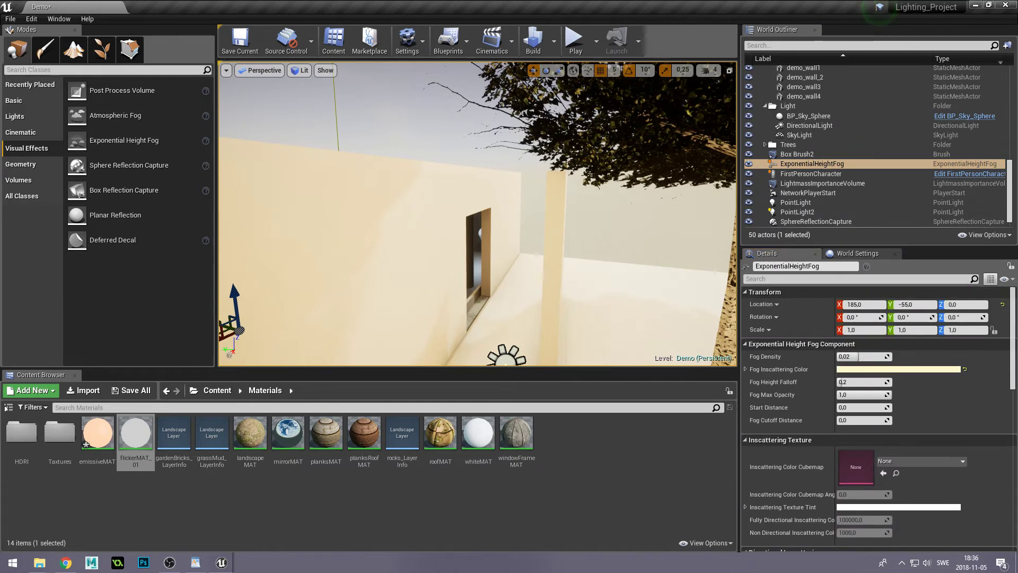
pyautogui.press('f')
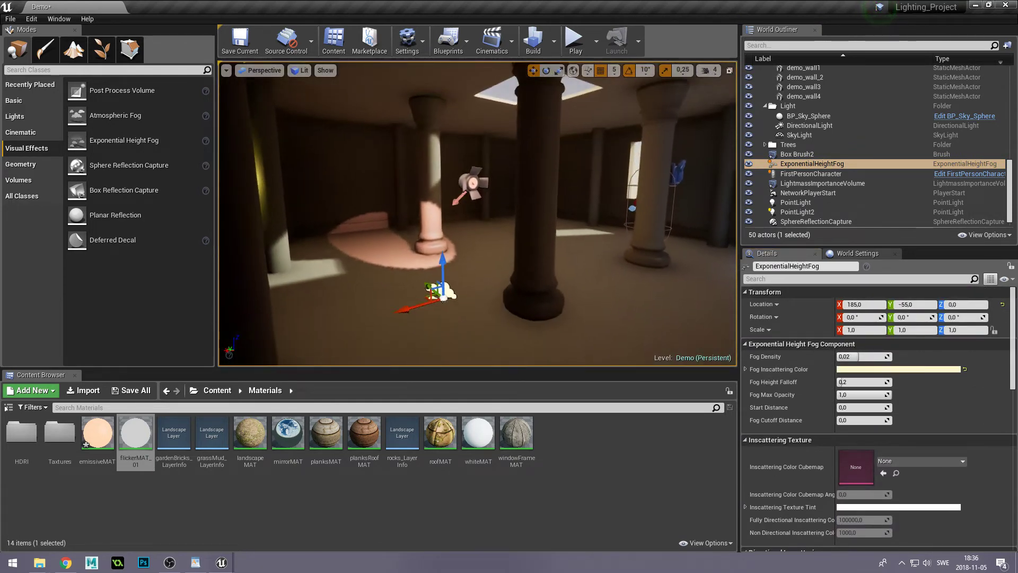
pyautogui.moveTo(477, 212); pyautogui.dragTo(583, 212, button='right')
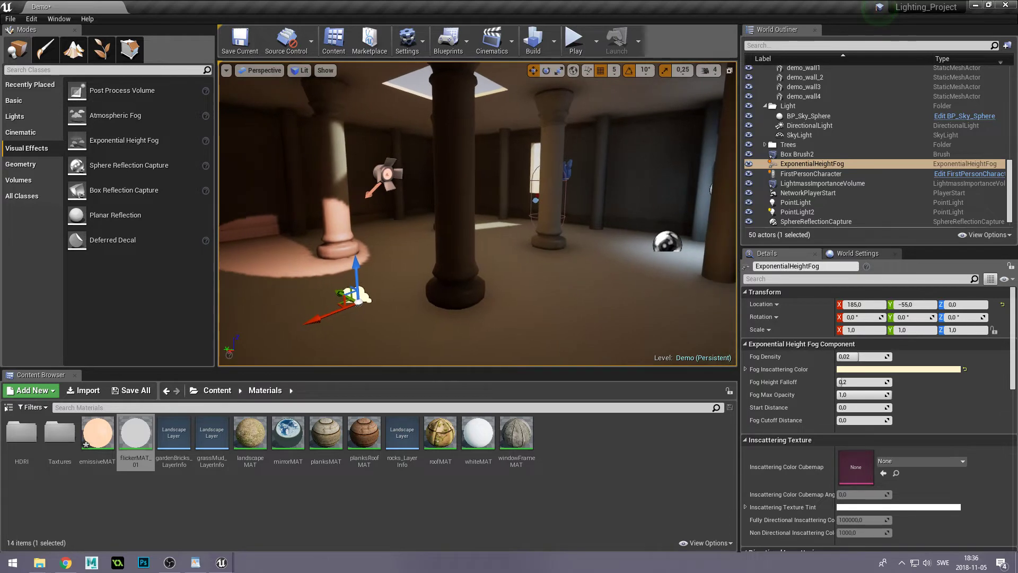
pyautogui.moveTo(477, 212); pyautogui.dragTo(610, 212, button='right')
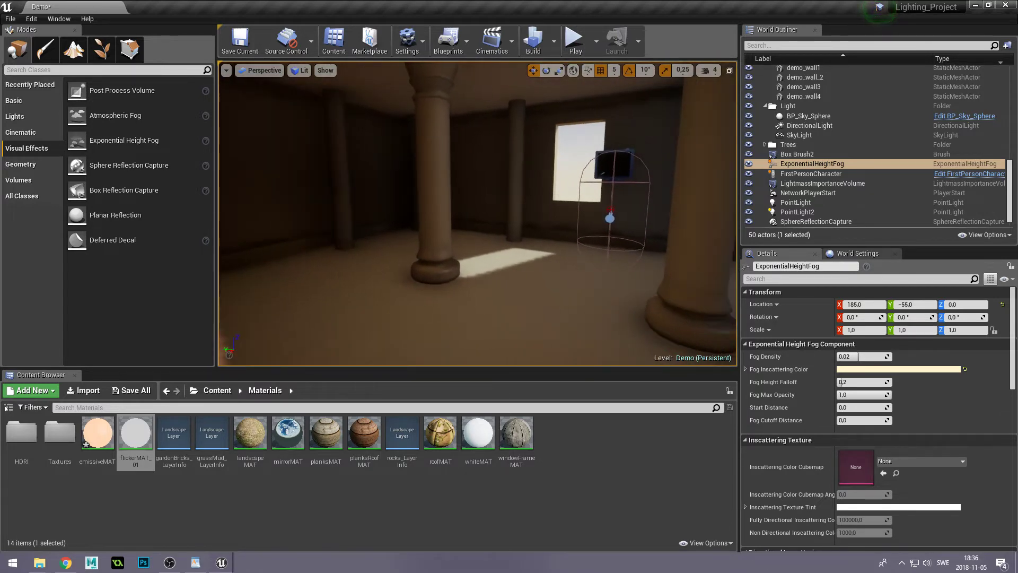
pyautogui.moveTo(473, 297); pyautogui.dragTo(461, 297, button='right')
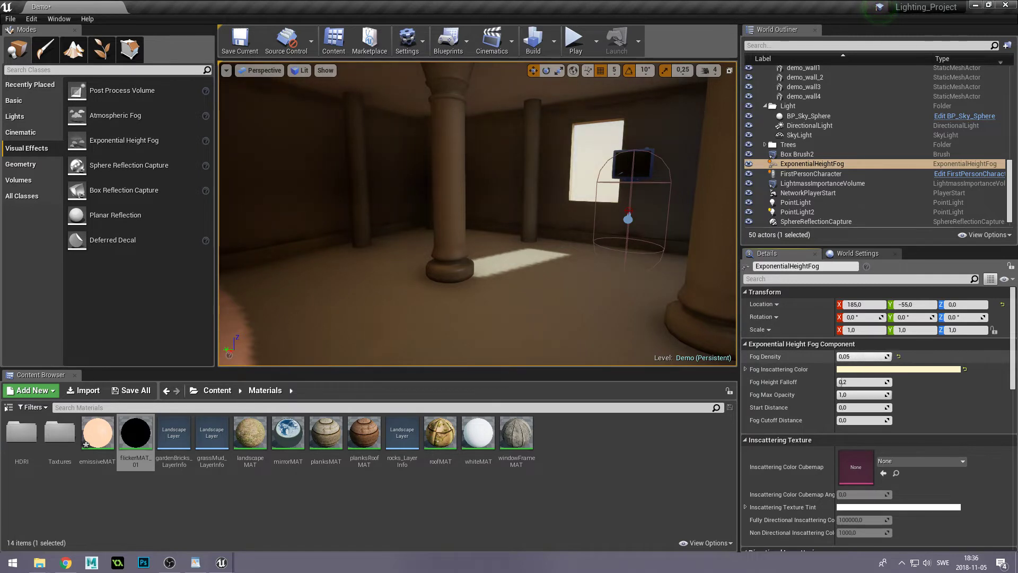
# - Set Fog Density to 0,1 after trying 0,5
pyautogui.moveTo(847, 356); pyautogui.dragTo(862, 360)
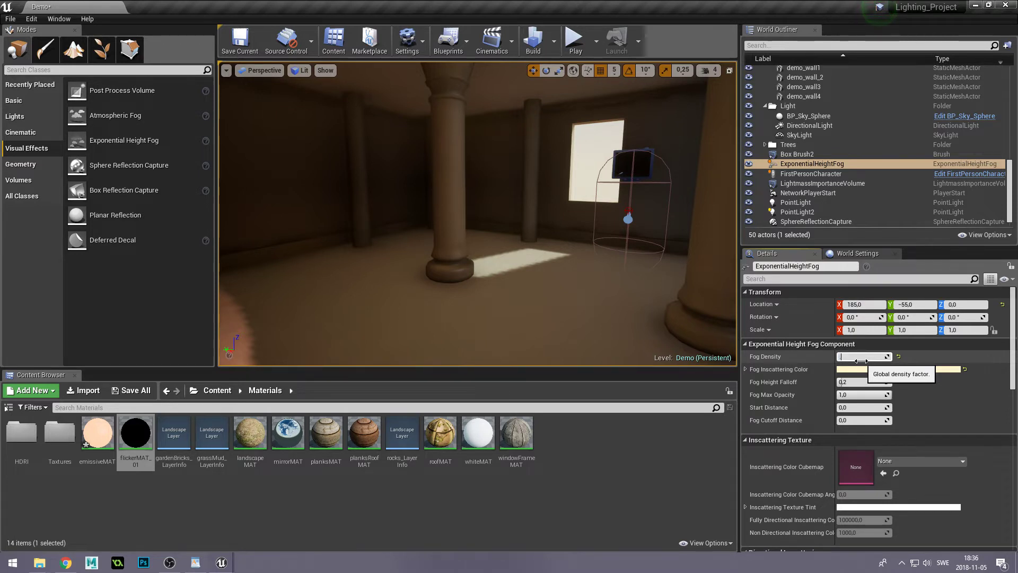
pyautogui.write('0,5')
pyautogui.press('Return')
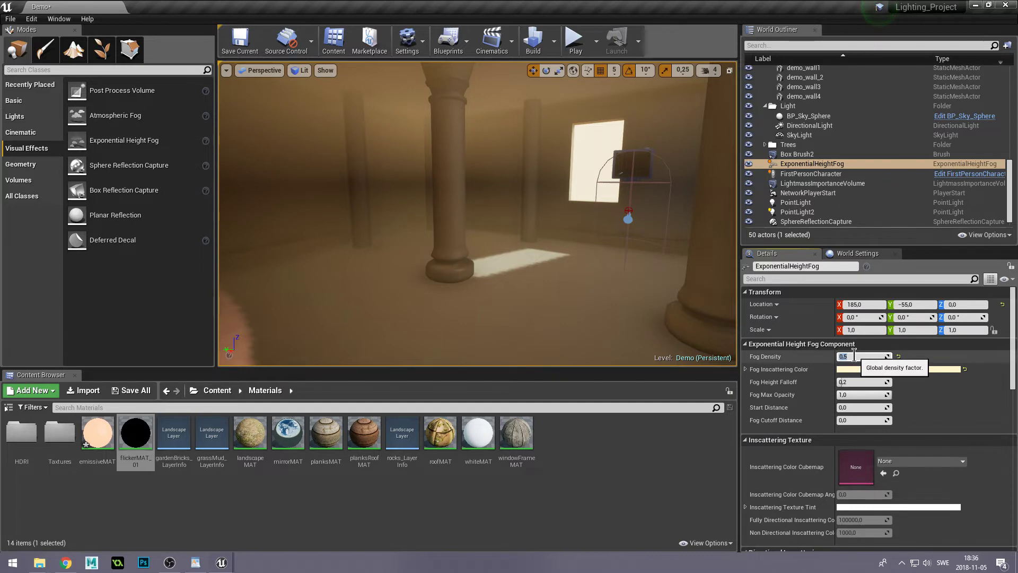
pyautogui.write('0,1')
pyautogui.press('Return')
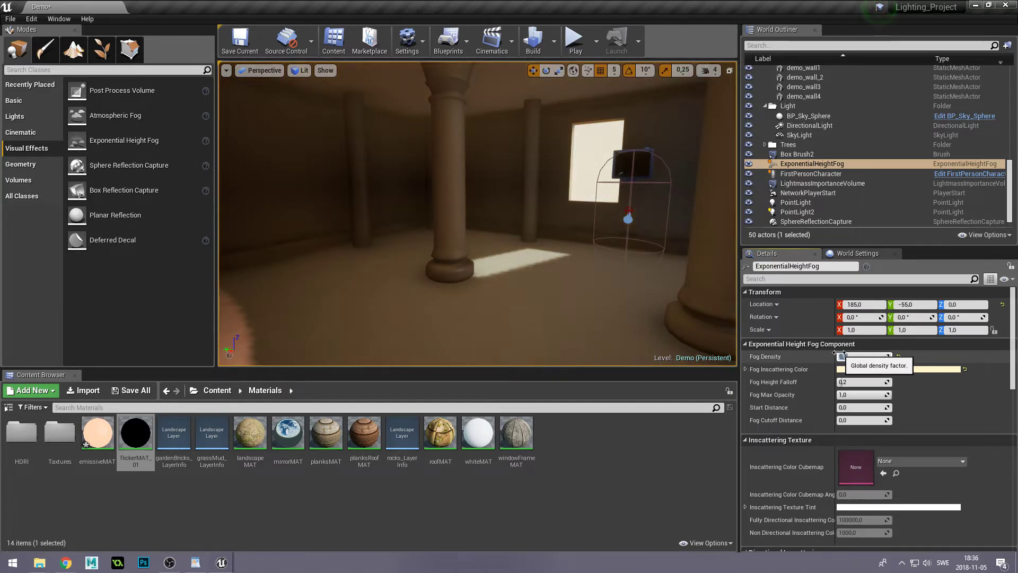
pyautogui.moveTo(668, 271)
pyautogui.mouseDown(button='right')
pyautogui.moveTo(705, 228)
pyautogui.moveTo(636, 233)
pyautogui.moveTo(667, 234)
pyautogui.moveTo(523, 178)
pyautogui.mouseUp(button='right')
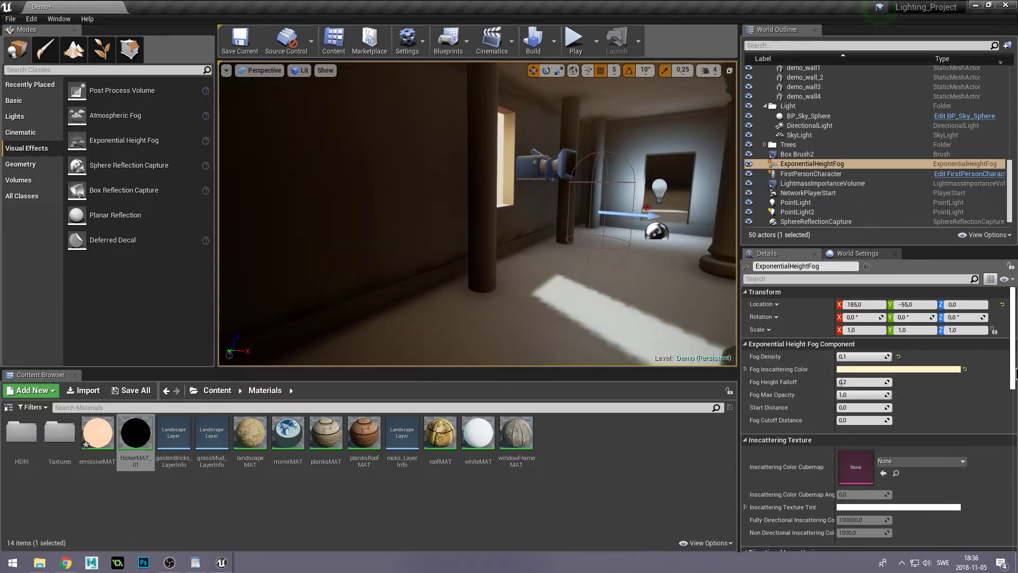
pyautogui.moveTo(1014, 375); pyautogui.dragTo(1015, 463)
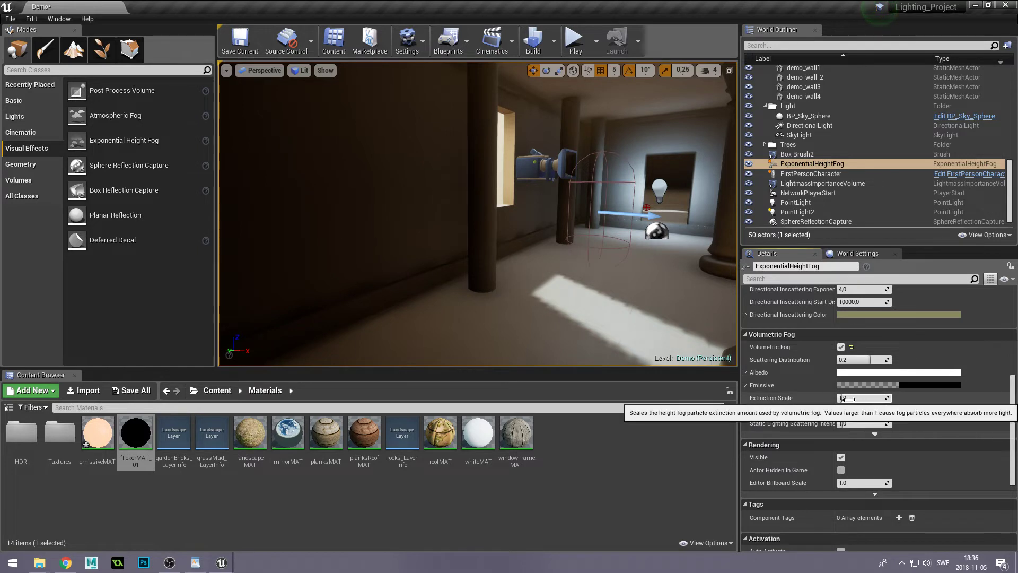
# - Raise the volumetric fog extinction scale and lower Static Lighting Scattering Intensity to 0,52381
pyautogui.moveTo(840, 398); pyautogui.dragTo(854, 398)
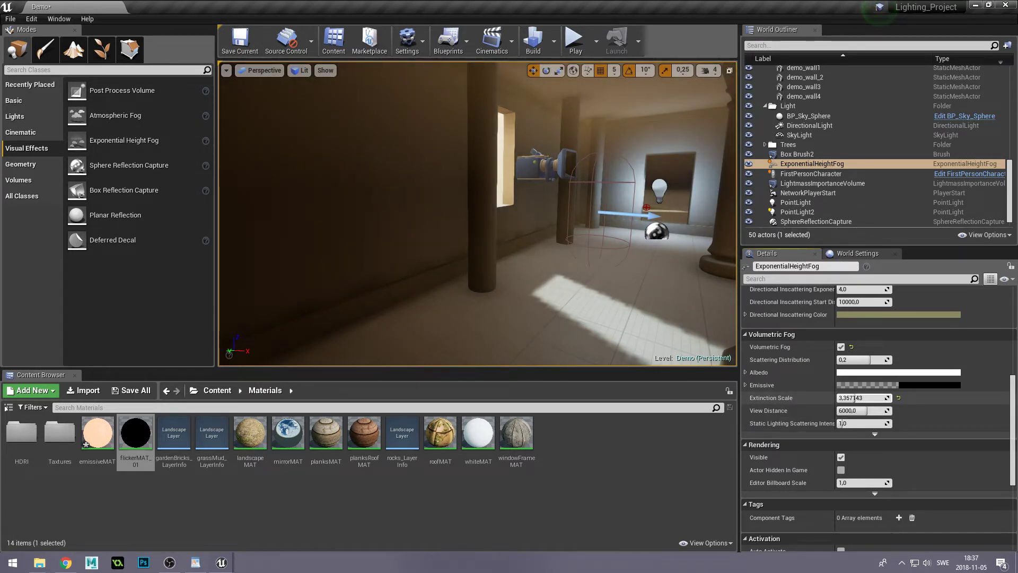
pyautogui.moveTo(842, 425); pyautogui.dragTo(827, 424)
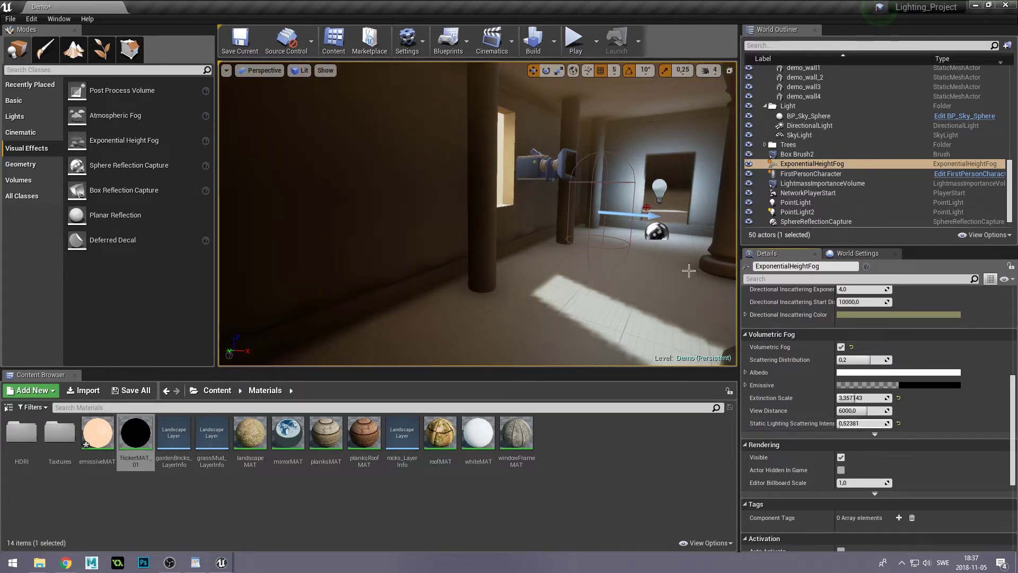
pyautogui.moveTo(477, 212); pyautogui.dragTo(371, 212, button='right')
pyautogui.moveTo(477, 212)
pyautogui.mouseDown(button='right')
pyautogui.moveTo(451, 218)
pyautogui.moveTo(467, 201)
pyautogui.mouseUp(button='right')
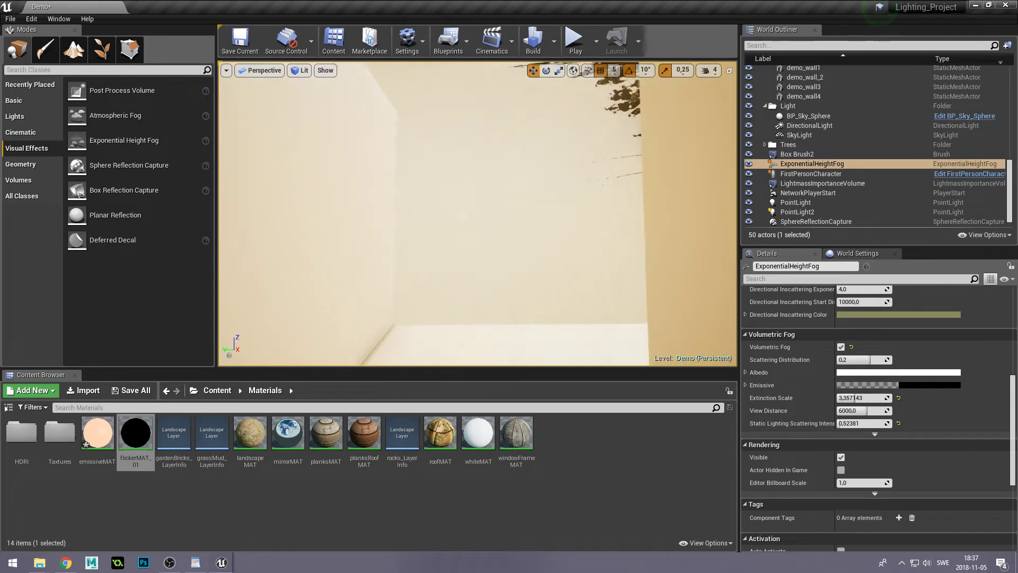
pyautogui.moveTo(477, 212); pyautogui.dragTo(467, 207, button='right')
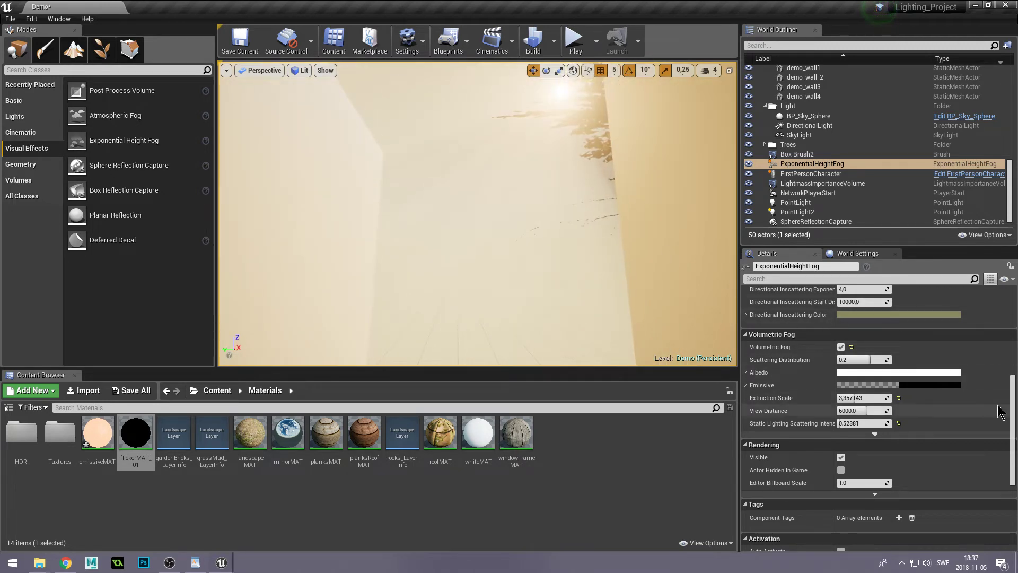
# - Raise Fog Height Falloff to 2,0
pyautogui.moveTo(1013, 416); pyautogui.dragTo(1014, 307)
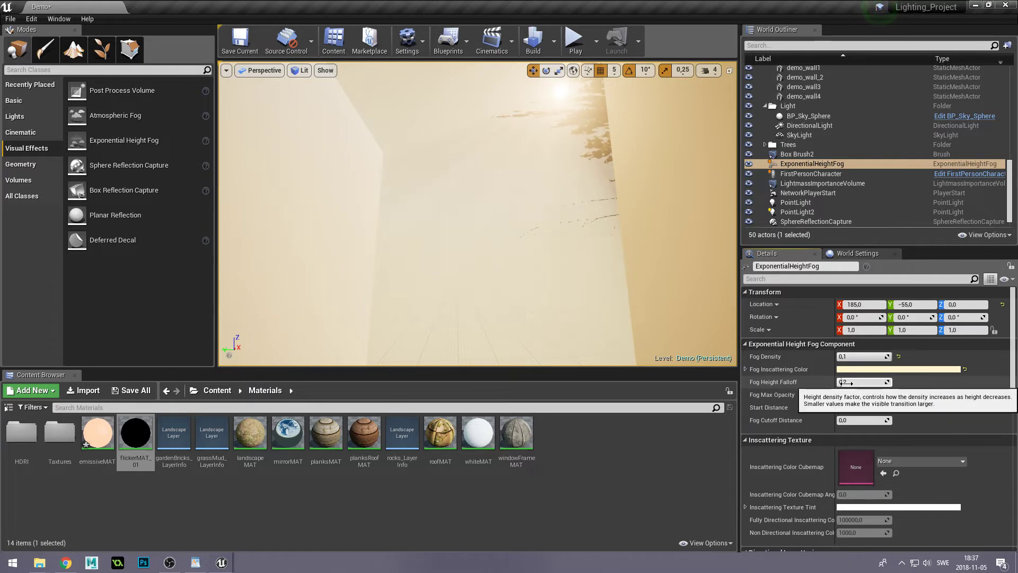
pyautogui.moveTo(843, 382); pyautogui.dragTo(875, 383)
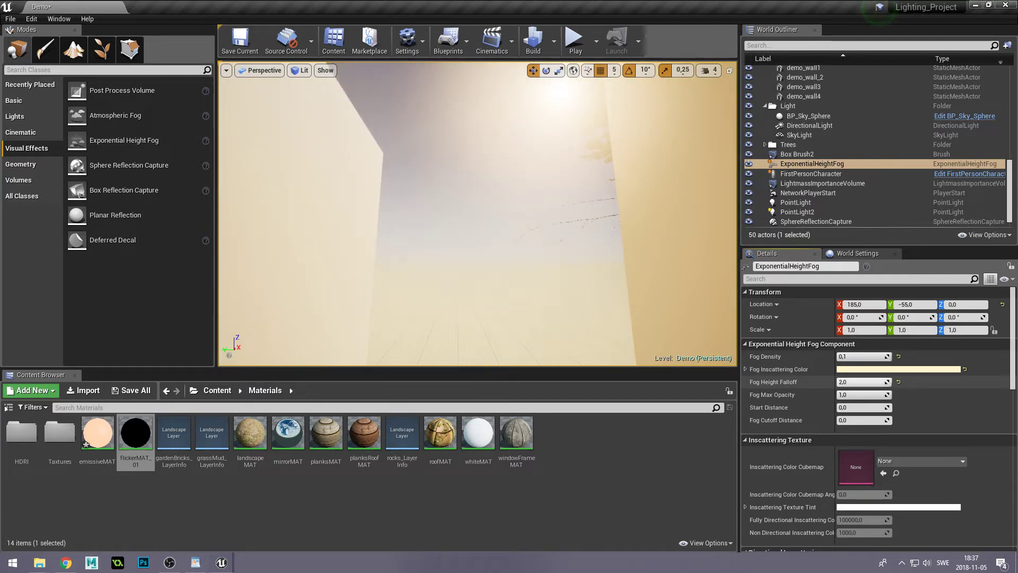
pyautogui.moveTo(556, 239)
pyautogui.mouseDown(button='right')
pyautogui.moveTo(525, 168)
pyautogui.moveTo(477, 212)
pyautogui.moveTo(477, 233)
pyautogui.moveTo(533, 229)
pyautogui.moveTo(435, 212)
pyautogui.moveTo(509, 212)
pyautogui.mouseUp(button='right')
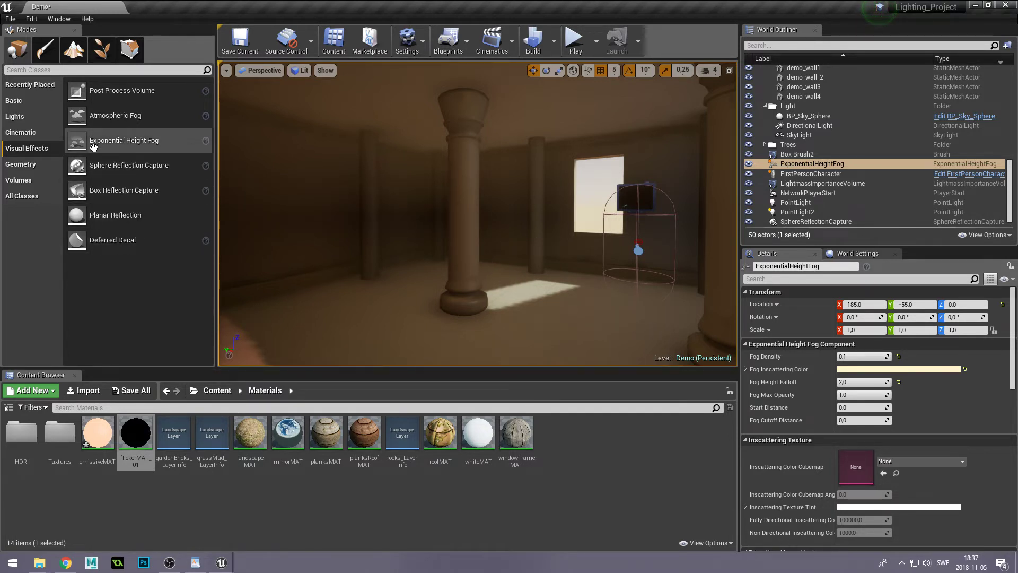
# - Place a Post Process Volume in the room and, in Top view, center it and scale it across the room
pyautogui.moveTo(114, 92); pyautogui.dragTo(278, 138)
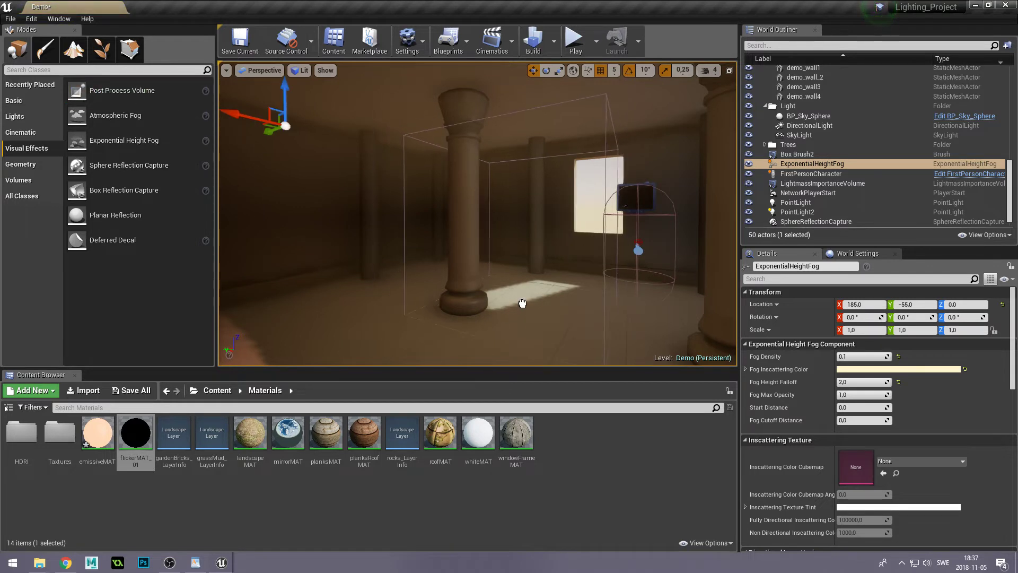
pyautogui.moveTo(496, 305); pyautogui.dragTo(496, 304)
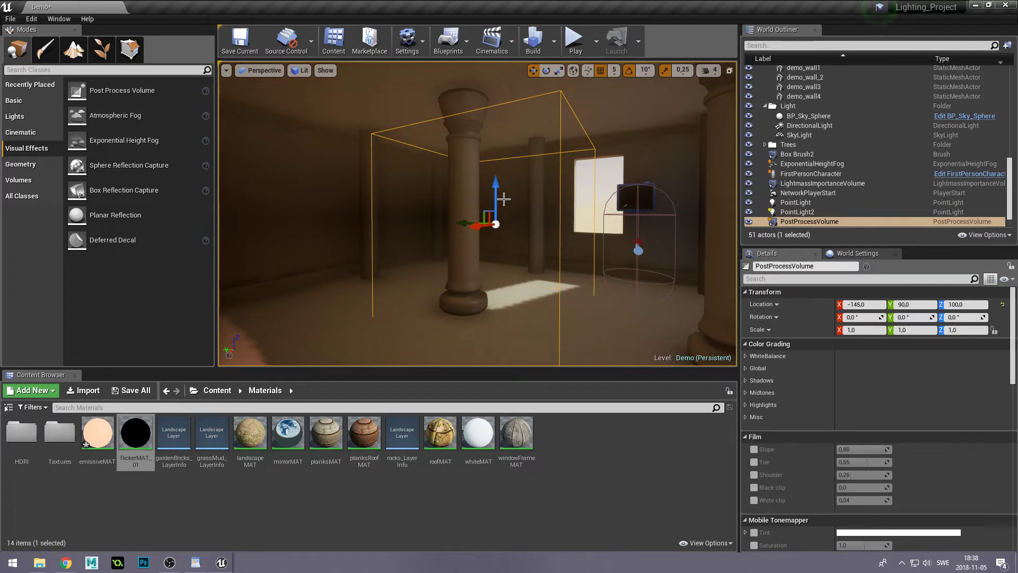
pyautogui.click(262, 72)
pyautogui.click(270, 109)
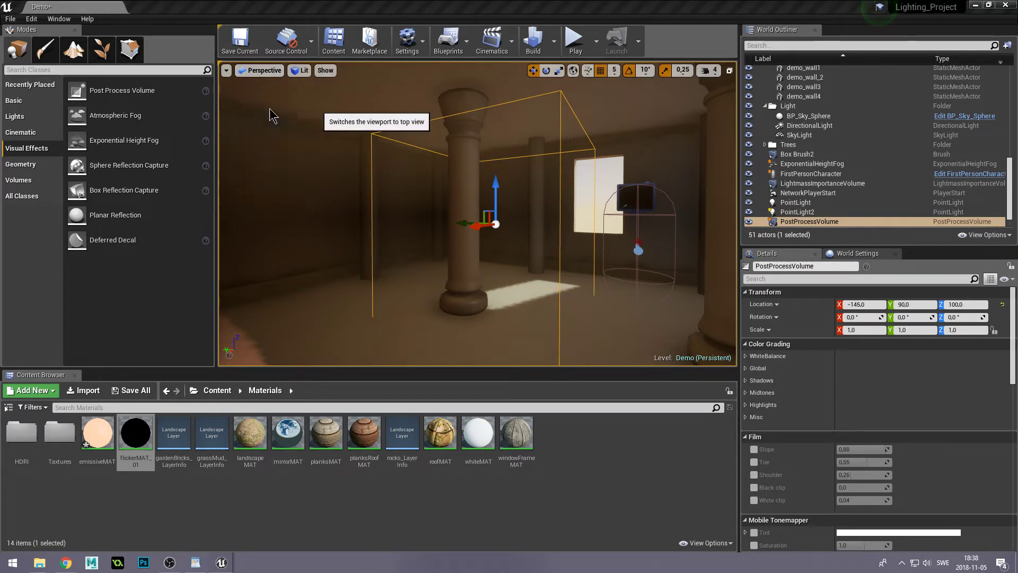
pyautogui.scroll(-3, 546, 265)
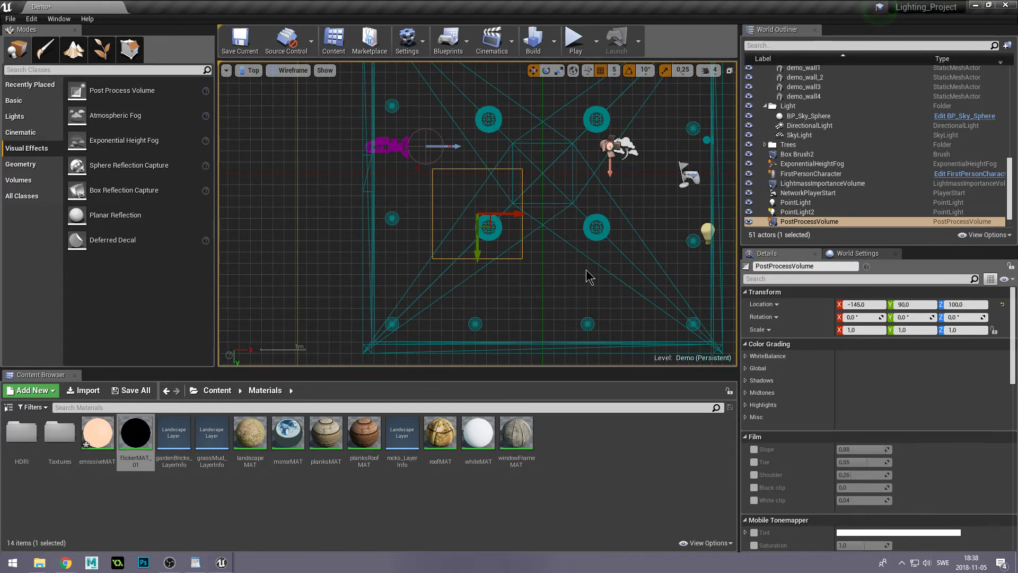
pyautogui.scroll(-3, 586, 278)
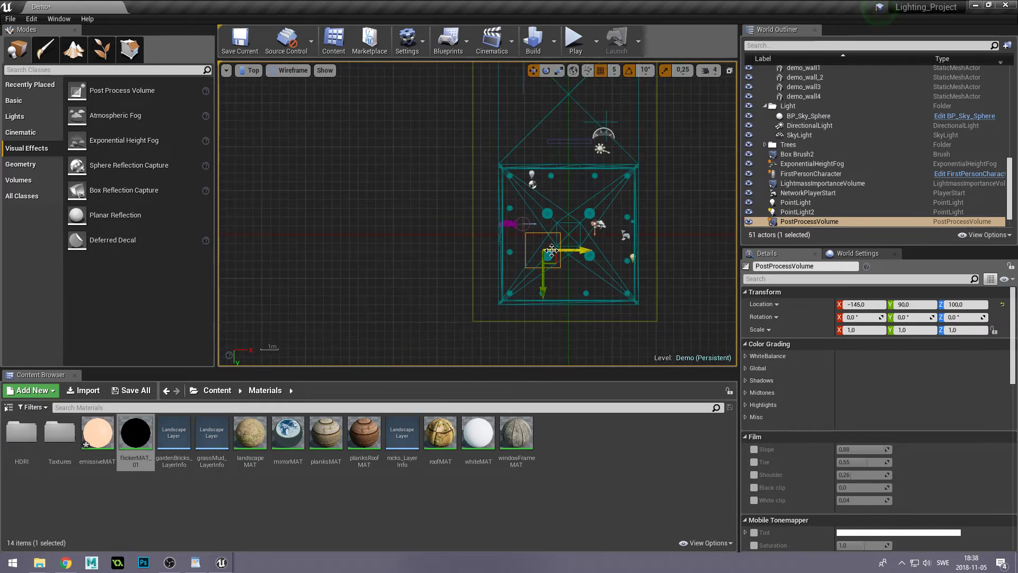
pyautogui.moveTo(555, 260); pyautogui.dragTo(579, 248)
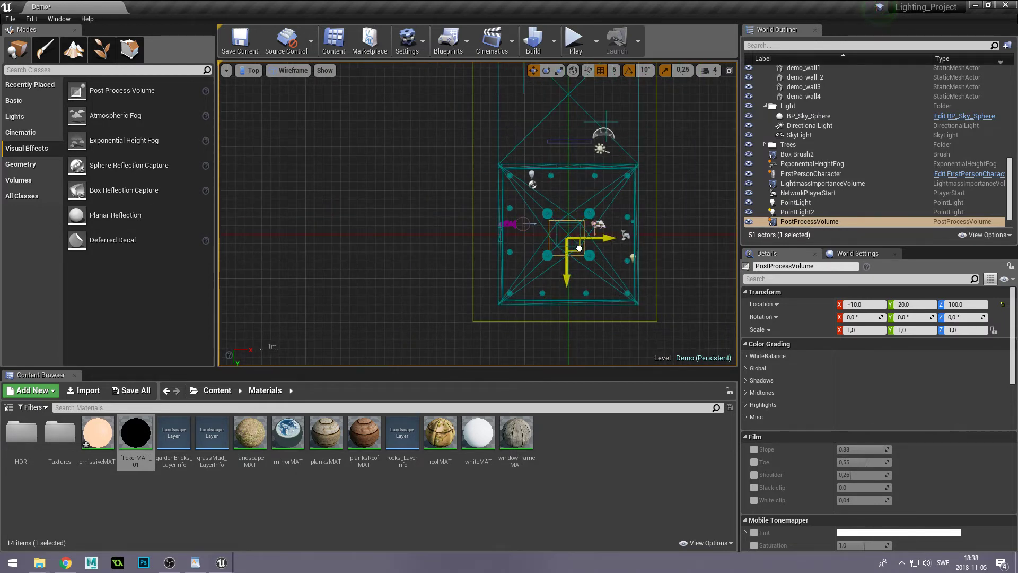
pyautogui.press('r')
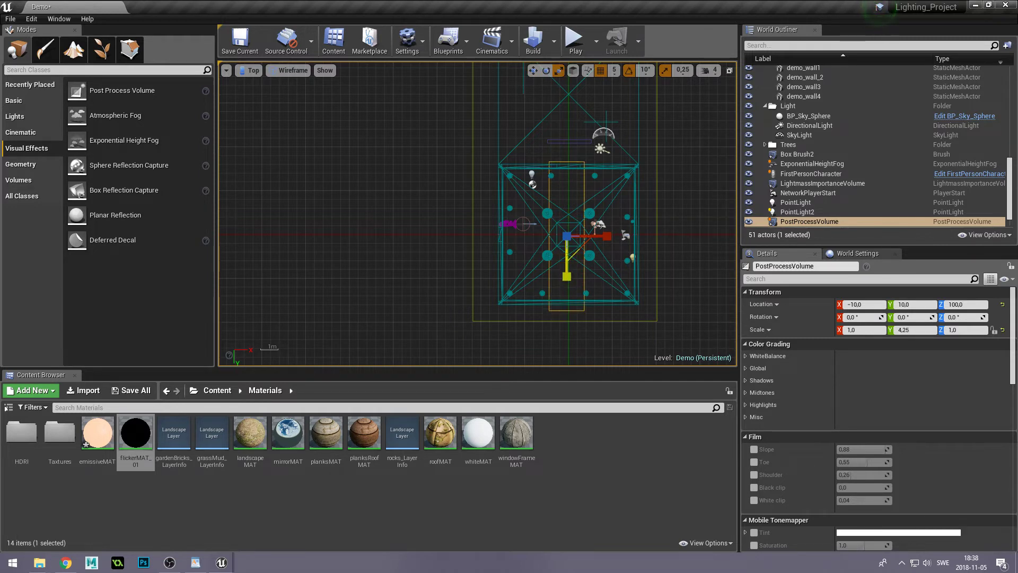
pyautogui.moveTo(608, 237)
pyautogui.mouseDown()
pyautogui.moveTo(652, 244)
pyautogui.moveTo(609, 237)
pyautogui.mouseUp()
pyautogui.press('w')
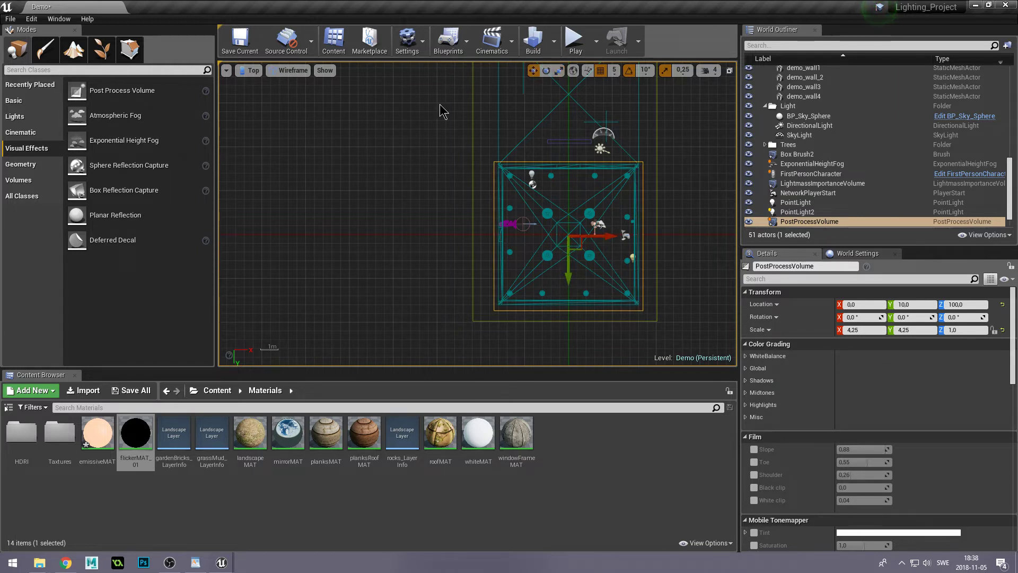
# - In side view, raise the volume to Z 120 and stretch it to the room's height
pyautogui.click(249, 70)
pyautogui.click(265, 130)
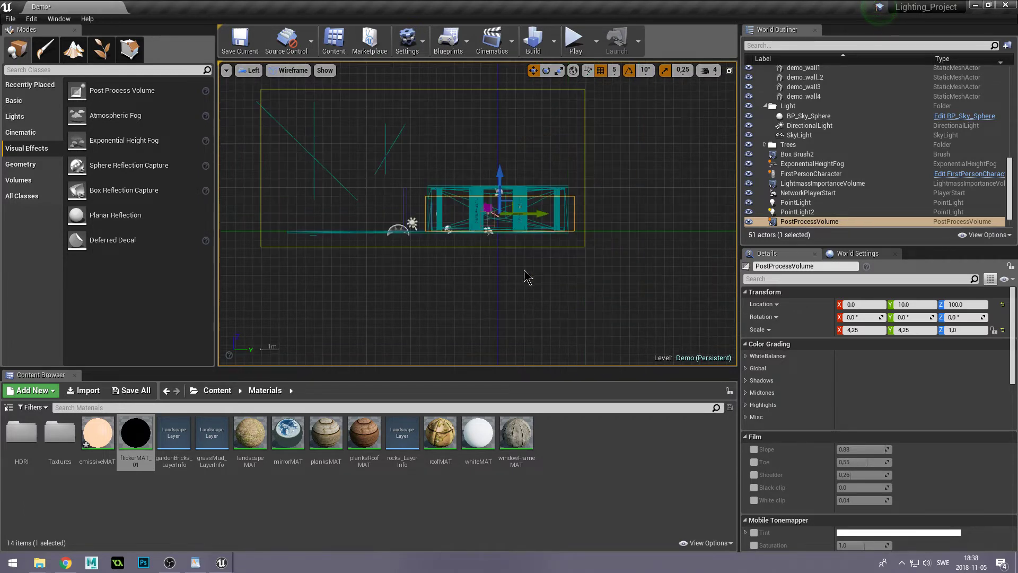
pyautogui.moveTo(500, 174); pyautogui.dragTo(499, 169)
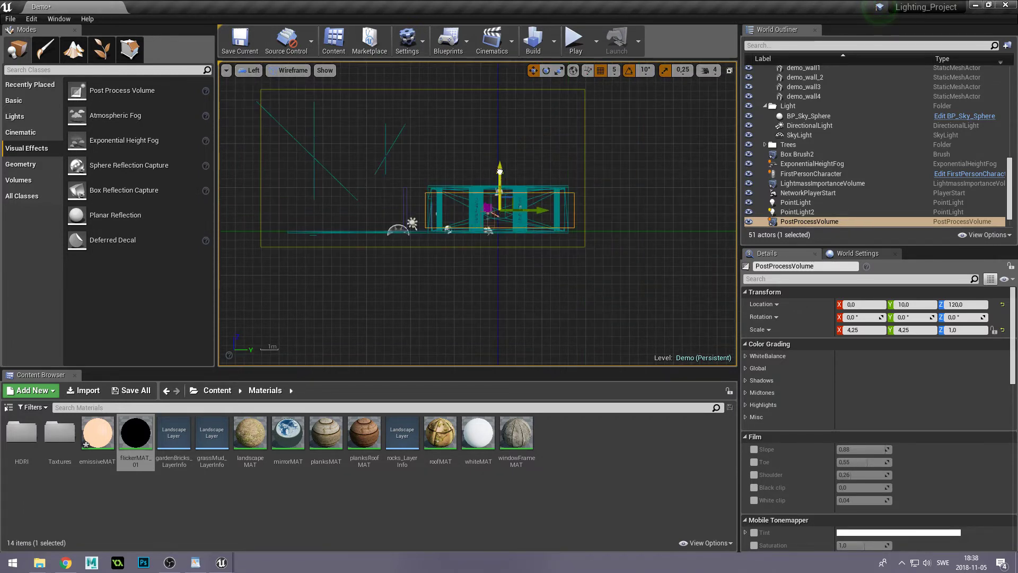
pyautogui.press('r')
pyautogui.moveTo(500, 170); pyautogui.dragTo(499, 151)
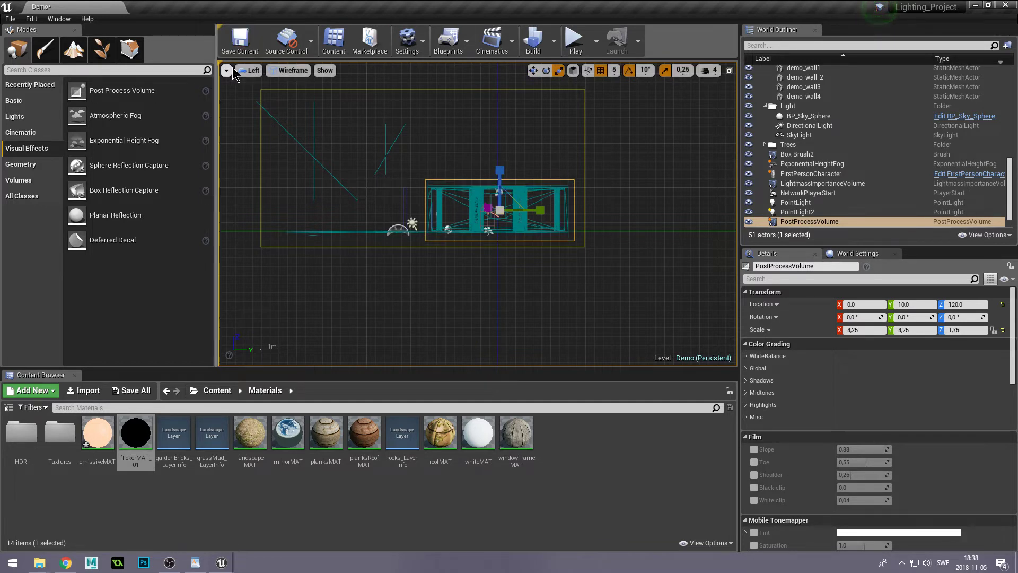
pyautogui.click(250, 70)
pyautogui.click(274, 85)
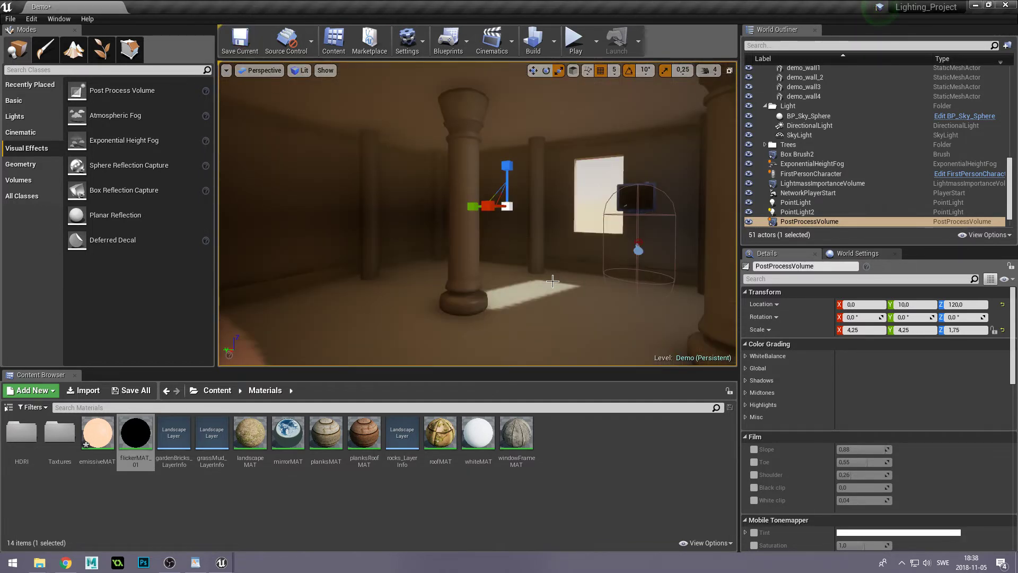
# - Select the post process volume, adjust global Saturation and enable Contrast at 1,11
pyautogui.click(796, 221)
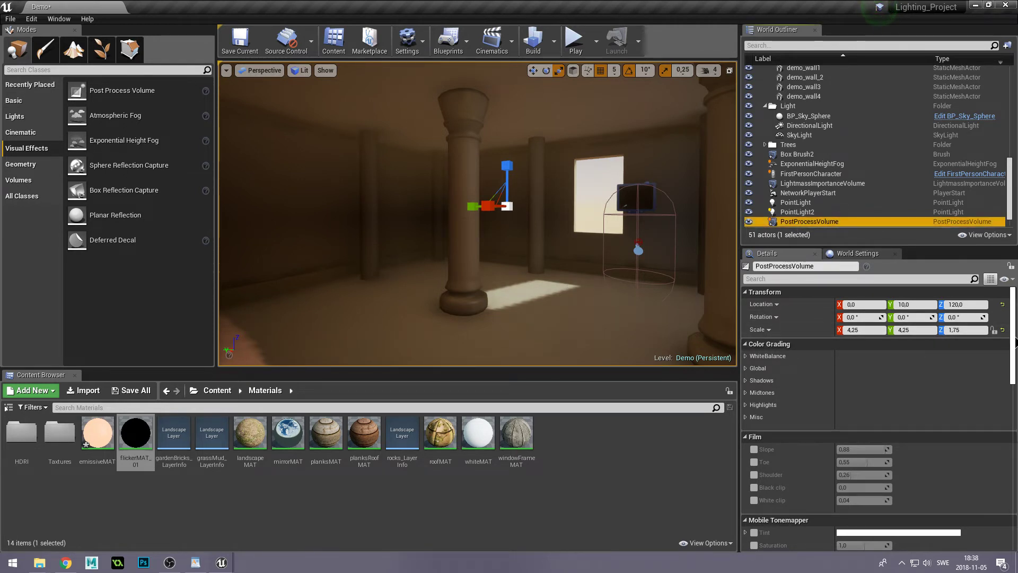
pyautogui.click(1015, 342)
pyautogui.click(746, 368)
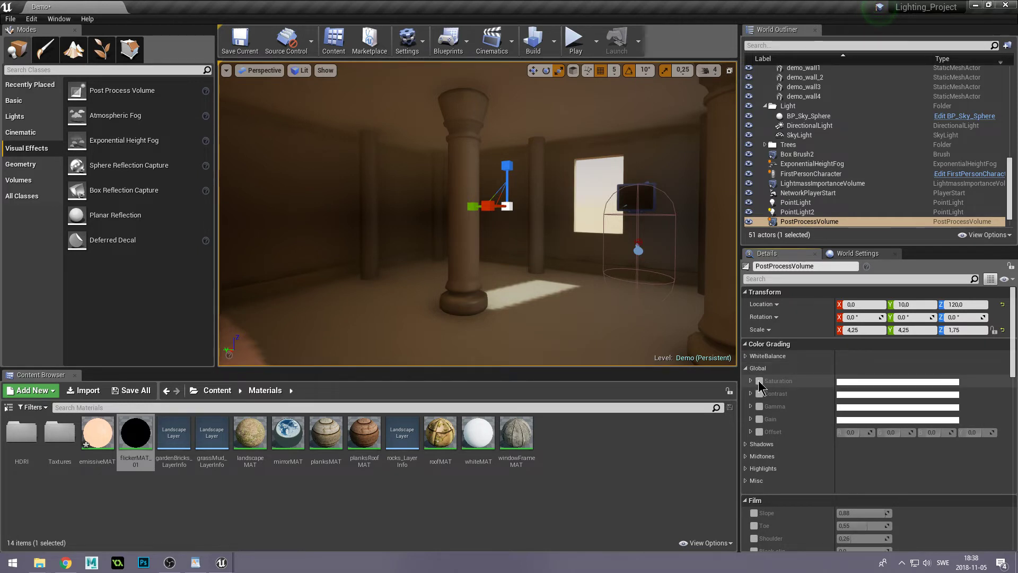
pyautogui.click(750, 381)
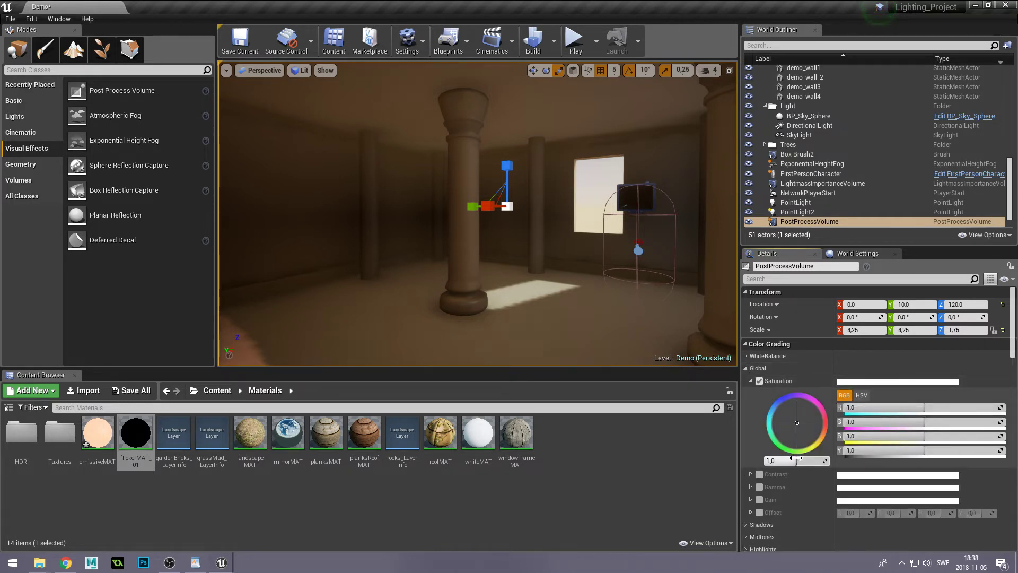
pyautogui.moveTo(793, 461)
pyautogui.mouseDown()
pyautogui.moveTo(769, 460)
pyautogui.moveTo(795, 460)
pyautogui.mouseUp()
pyautogui.click(751, 381)
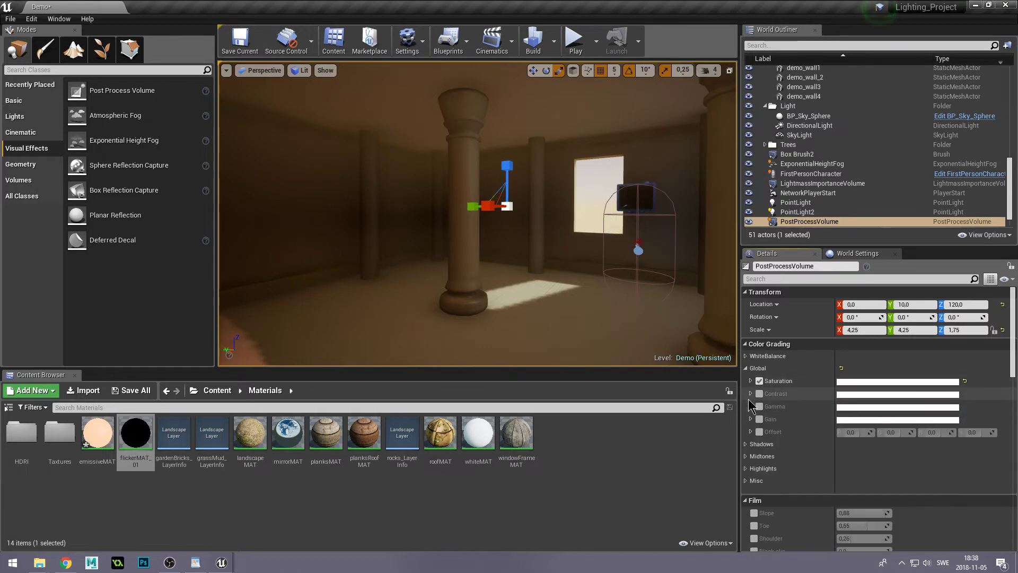
pyautogui.click(750, 394)
pyautogui.click(760, 393)
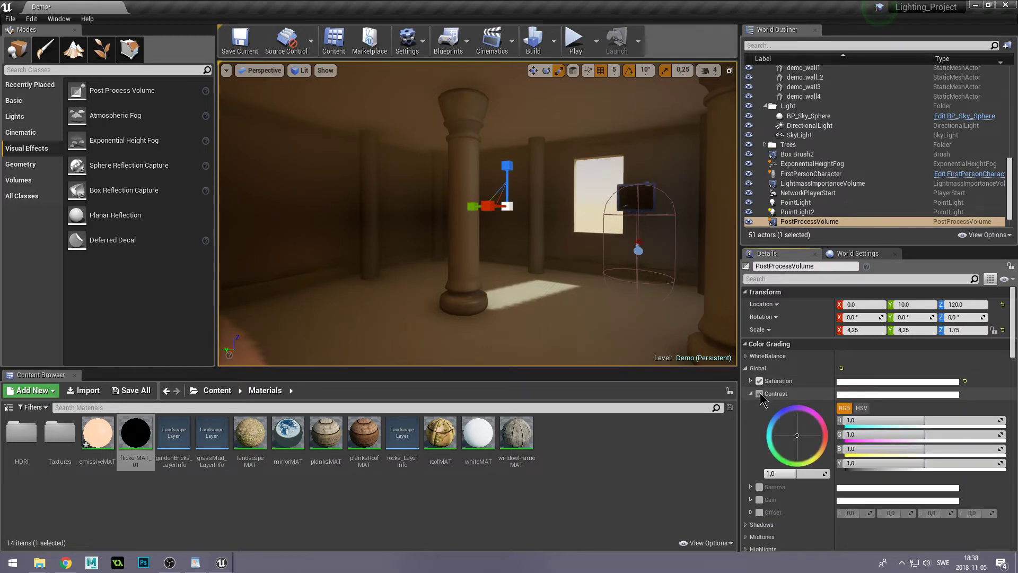
pyautogui.moveTo(791, 473); pyautogui.dragTo(794, 473)
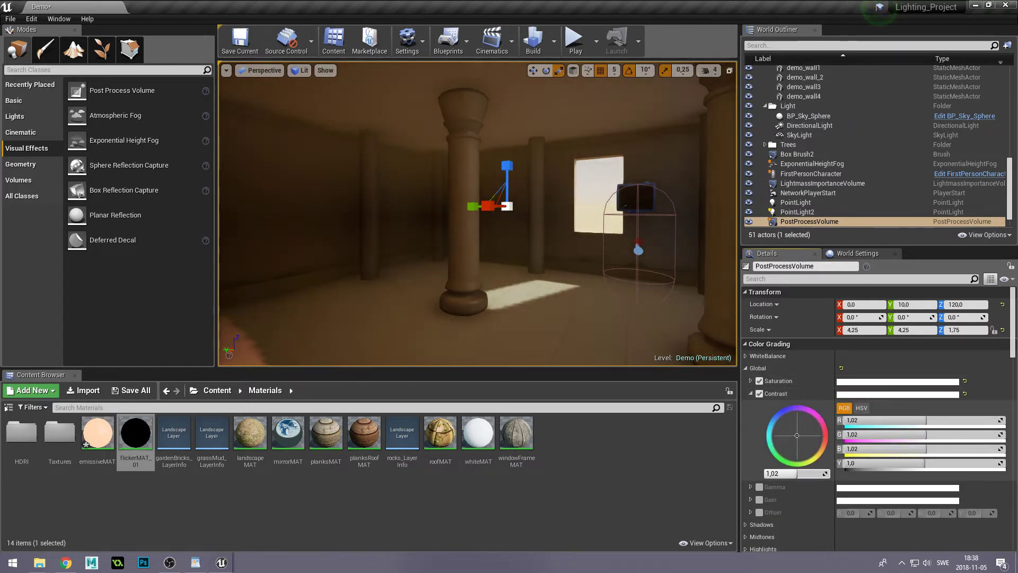
pyautogui.click(750, 393)
# - Enable the global Gamma override at 1,06 and the Gain override at 1,13
pyautogui.click(750, 406)
pyautogui.click(759, 406)
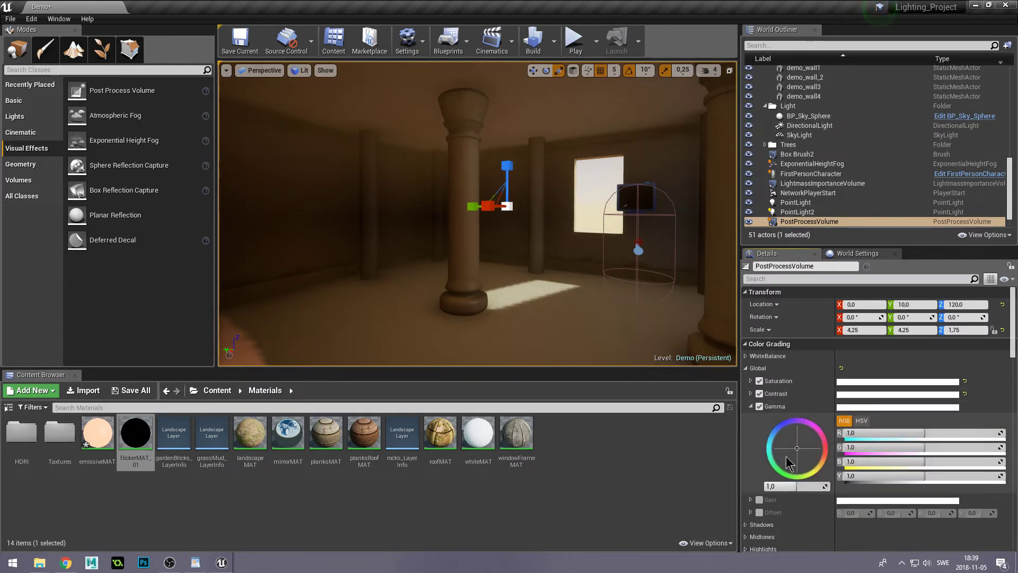
pyautogui.moveTo(794, 483)
pyautogui.mouseDown()
pyautogui.moveTo(809, 483)
pyautogui.moveTo(795, 486)
pyautogui.mouseUp()
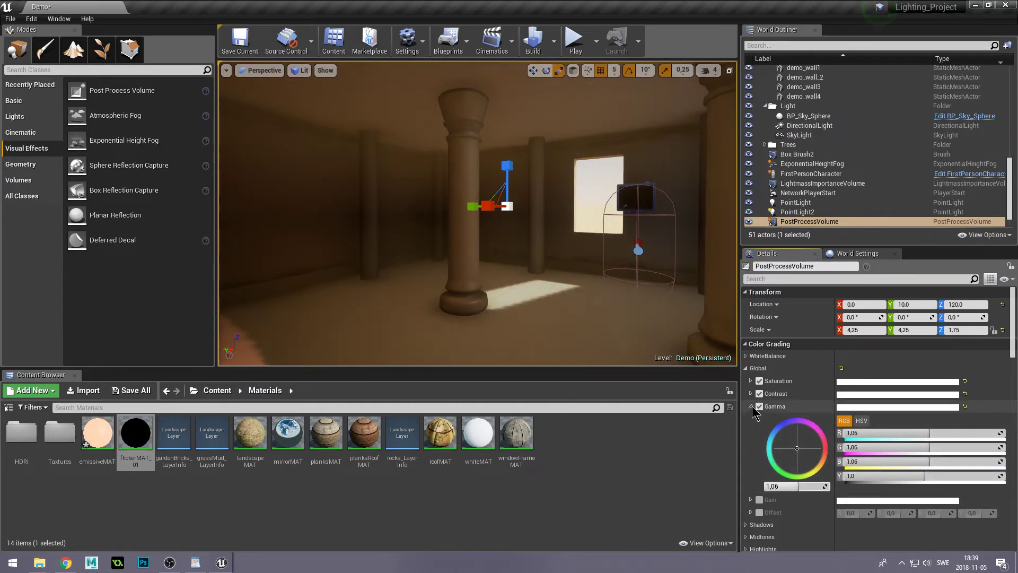
pyautogui.click(751, 406)
pyautogui.click(750, 418)
pyautogui.click(759, 419)
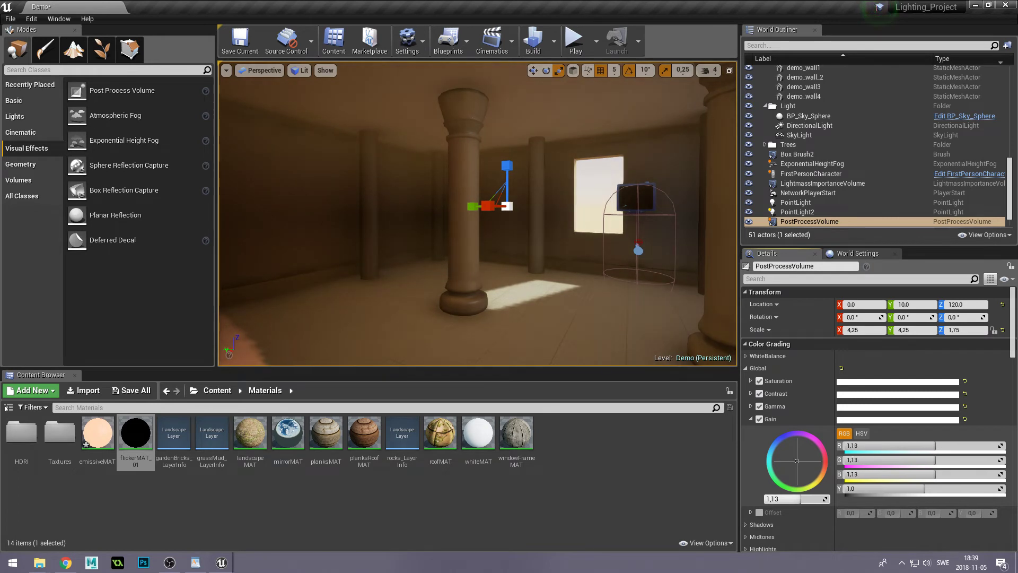
pyautogui.click(751, 418)
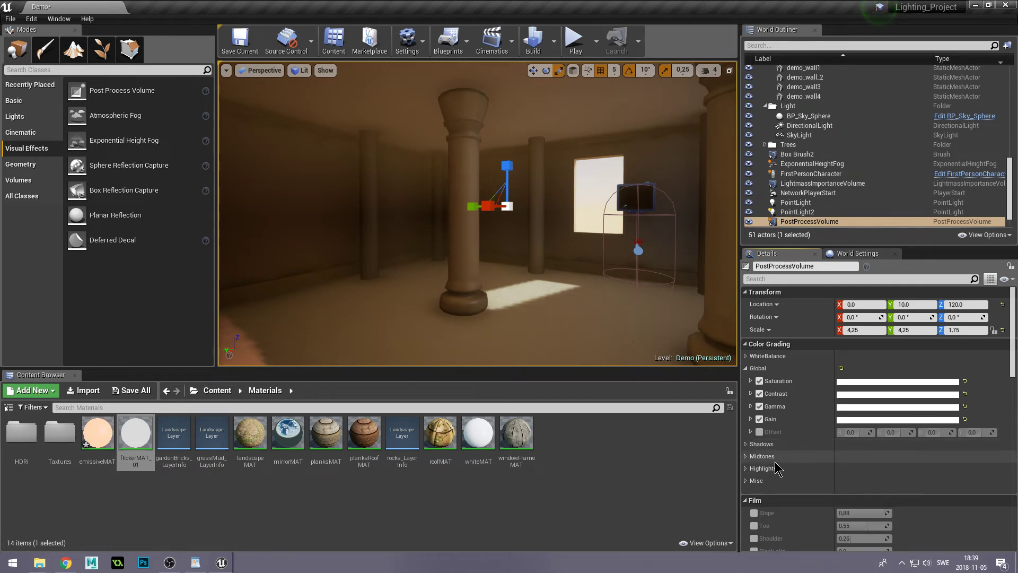
# - Override bloom Method, Intensity and Threshold, setting intensity 8.0 and threshold -0.4
pyautogui.scroll(-1, 823, 457)
pyautogui.scroll(-1, 824, 455)
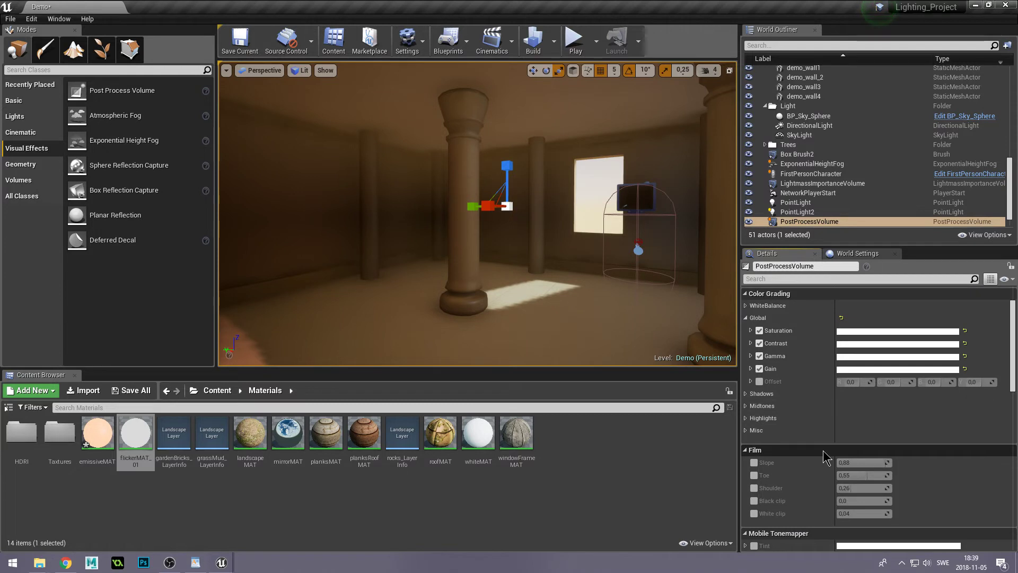
pyautogui.scroll(-2, 825, 455)
pyautogui.scroll(-1, 824, 455)
pyautogui.scroll(-1, 824, 454)
pyautogui.scroll(-1, 825, 457)
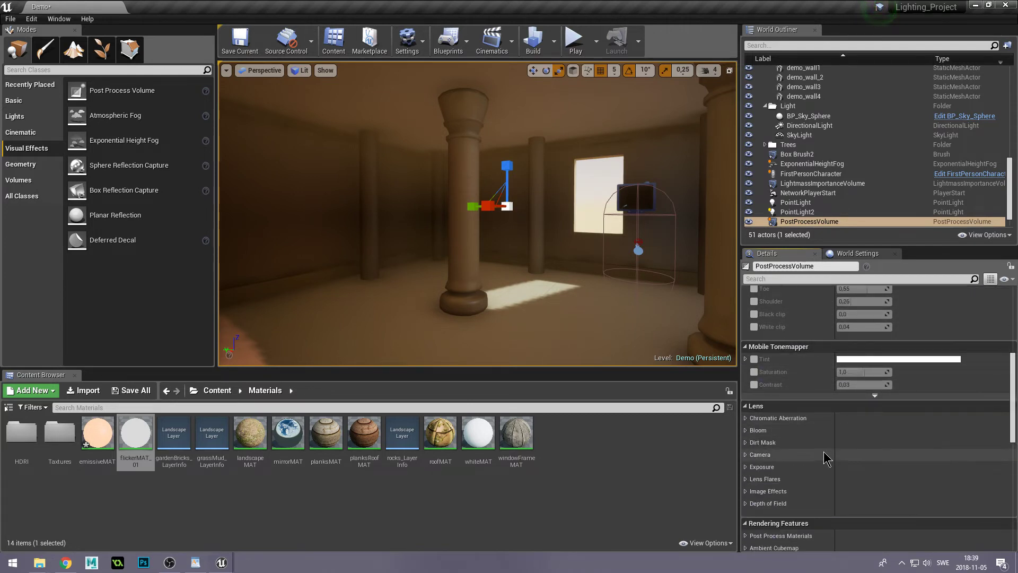
pyautogui.click(744, 430)
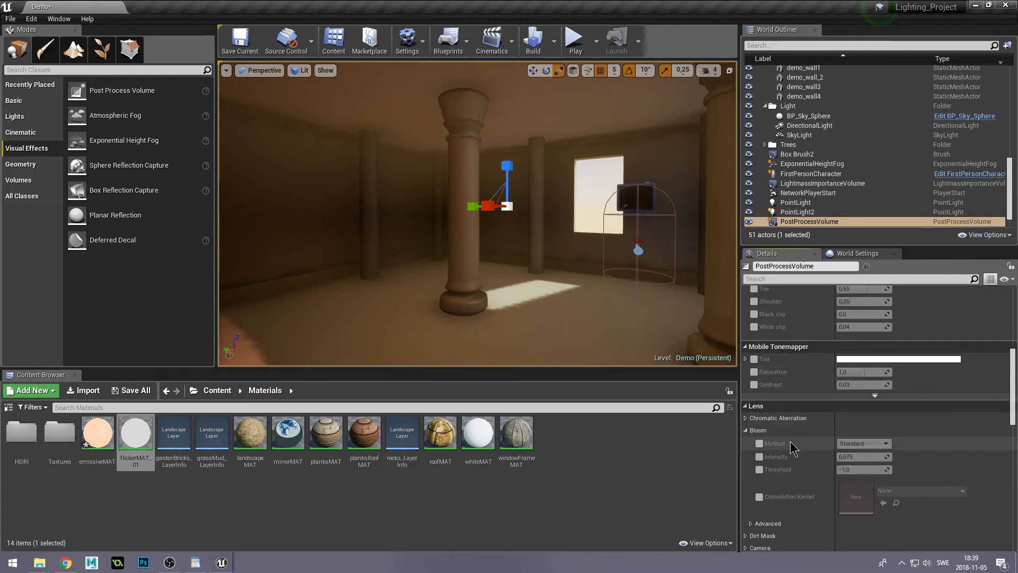
pyautogui.click(758, 443)
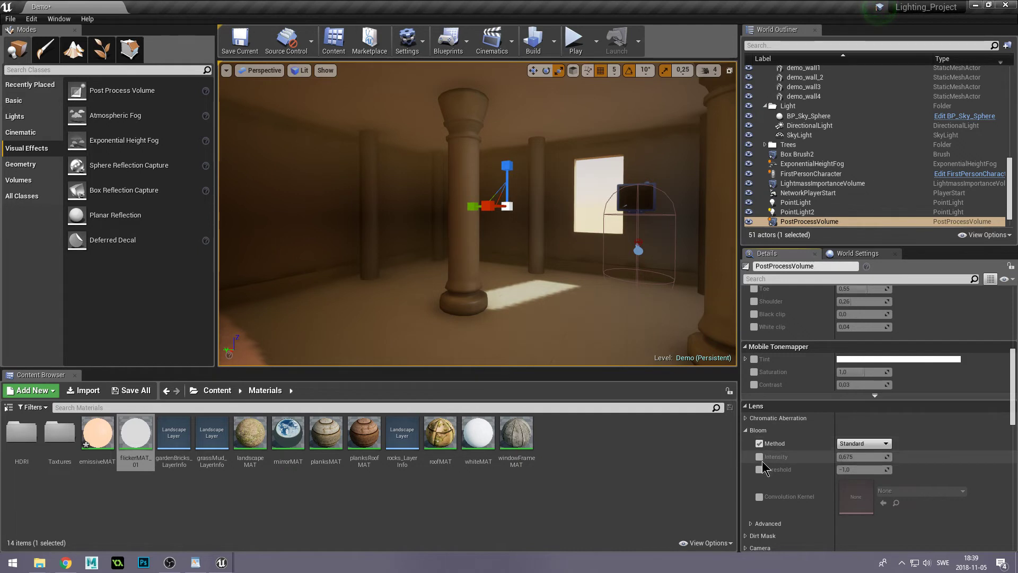
pyautogui.click(759, 457)
pyautogui.click(758, 469)
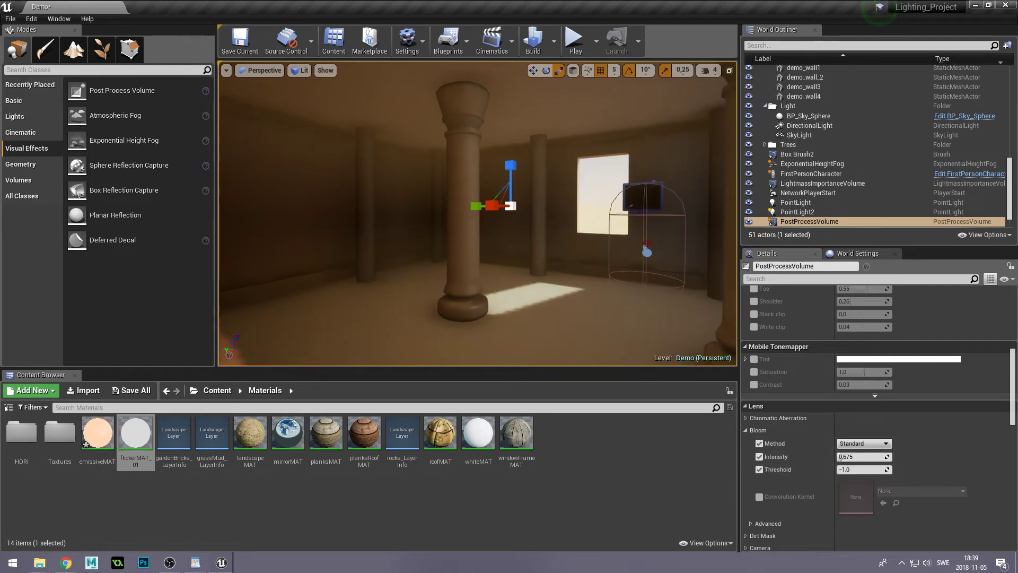
pyautogui.scroll(3, 623, 292)
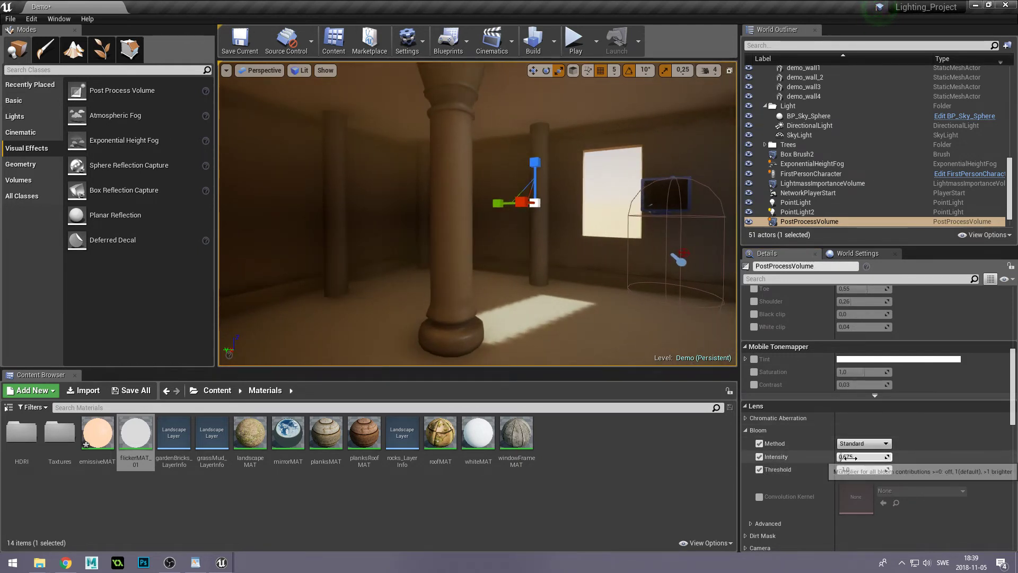
pyautogui.moveTo(848, 457); pyautogui.dragTo(884, 457)
pyautogui.moveTo(477, 212)
pyautogui.mouseDown(button='right')
pyautogui.moveTo(424, 212)
pyautogui.moveTo(450, 212)
pyautogui.mouseUp(button='right')
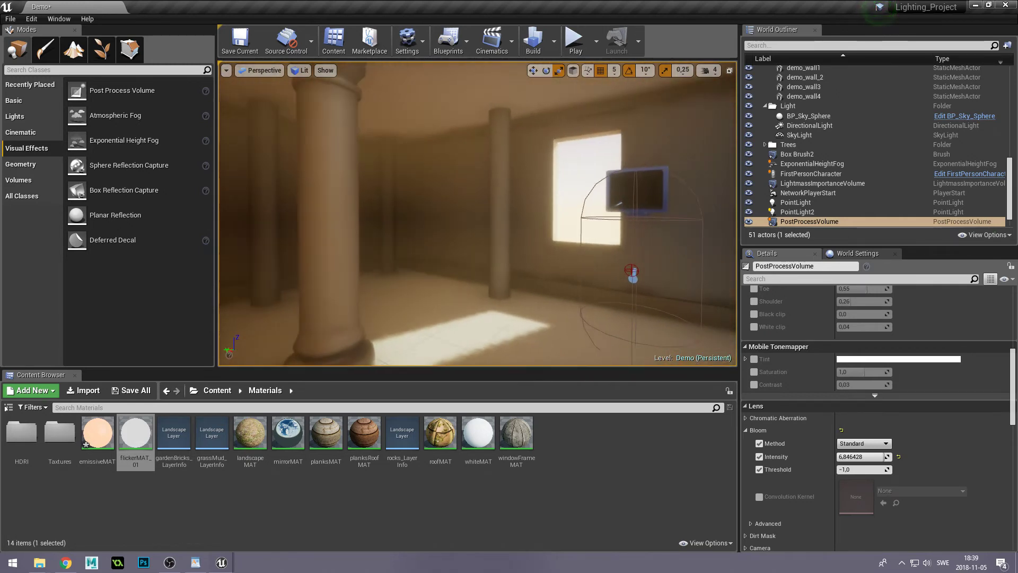
pyautogui.moveTo(847, 469); pyautogui.dragTo(827, 469)
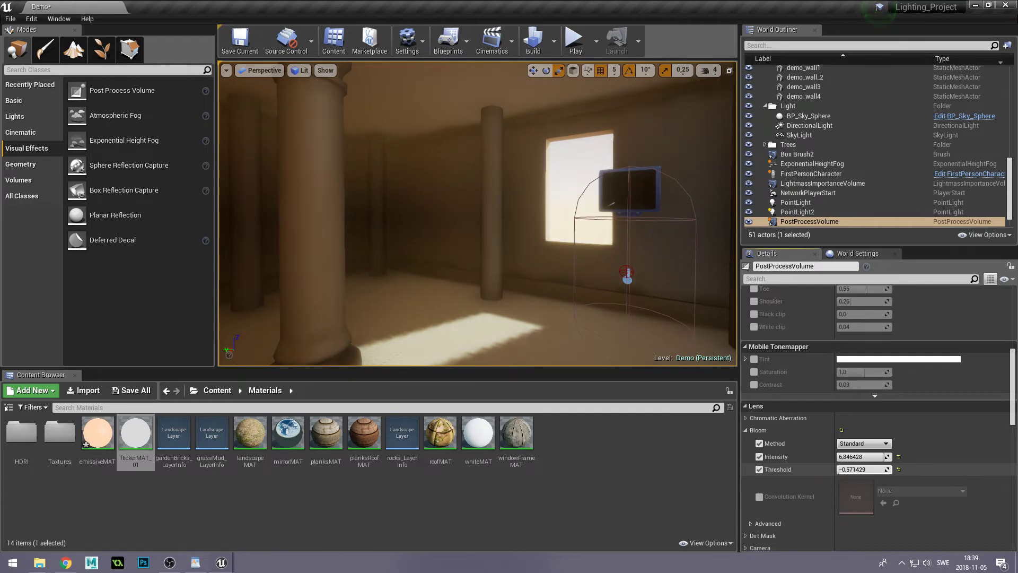
pyautogui.moveTo(838, 469); pyautogui.dragTo(889, 456)
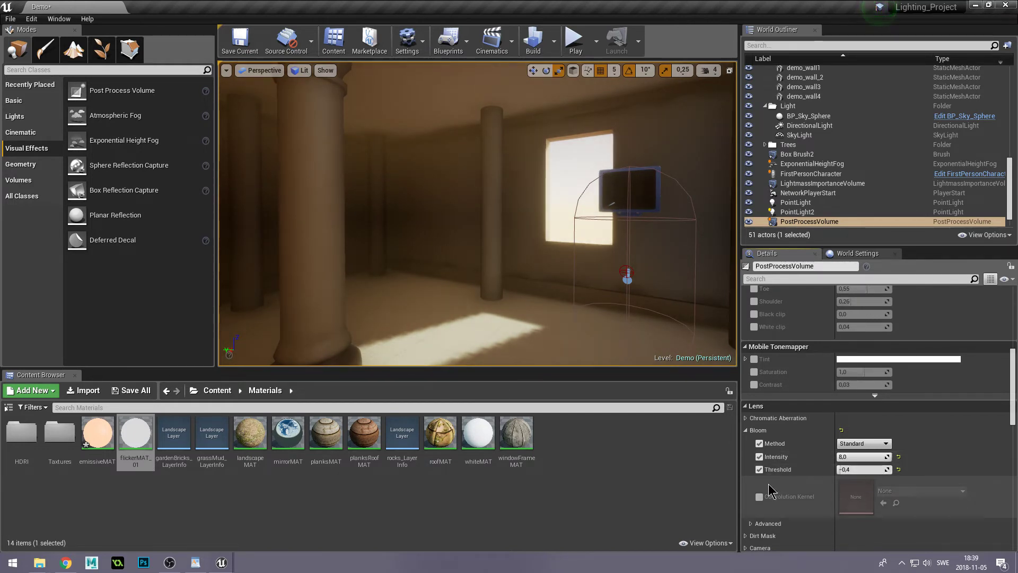
# - Enable the lens flare Intensity and Tint overrides and start raising the flare intensity
pyautogui.scroll(-2, 834, 490)
pyautogui.scroll(-1, 833, 490)
pyautogui.scroll(-1, 833, 490)
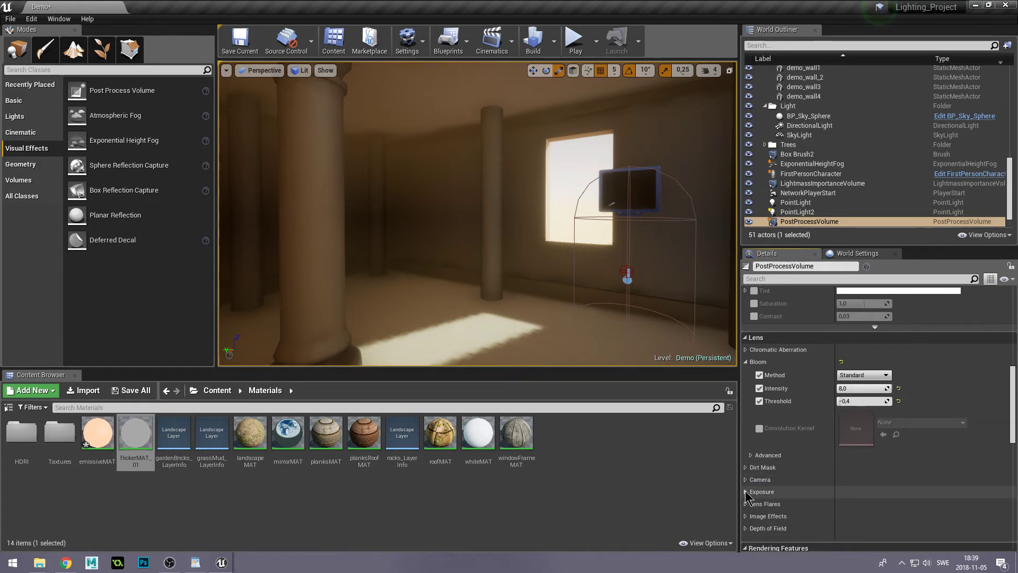
pyautogui.scroll(-2, 769, 491)
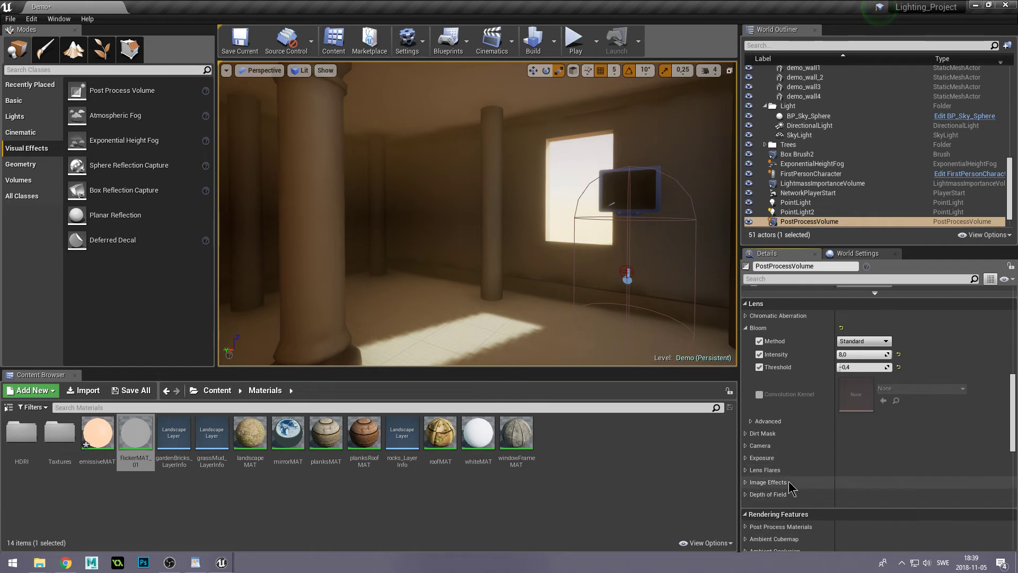
pyautogui.click(746, 470)
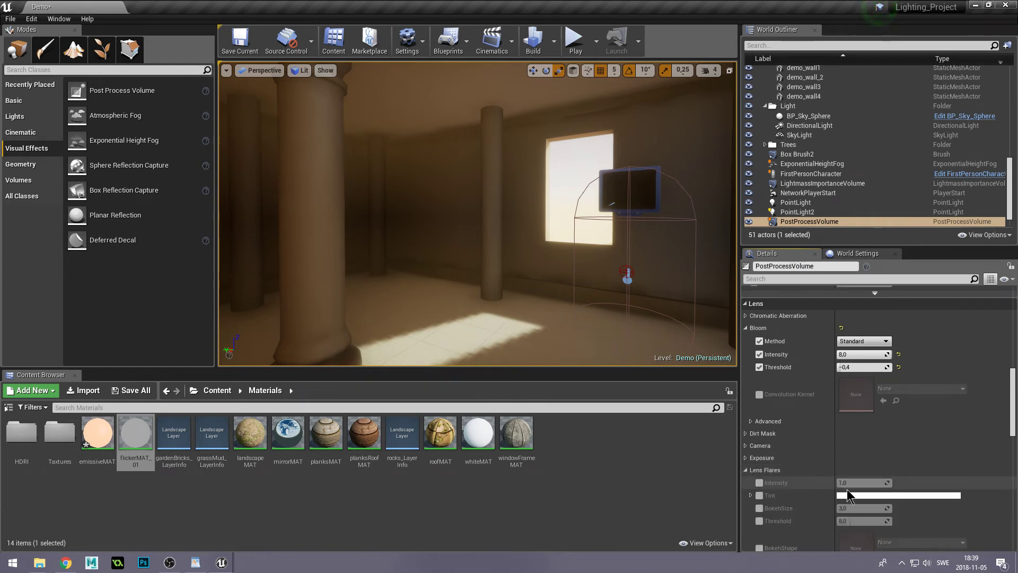
pyautogui.scroll(-2, 847, 494)
pyautogui.click(759, 449)
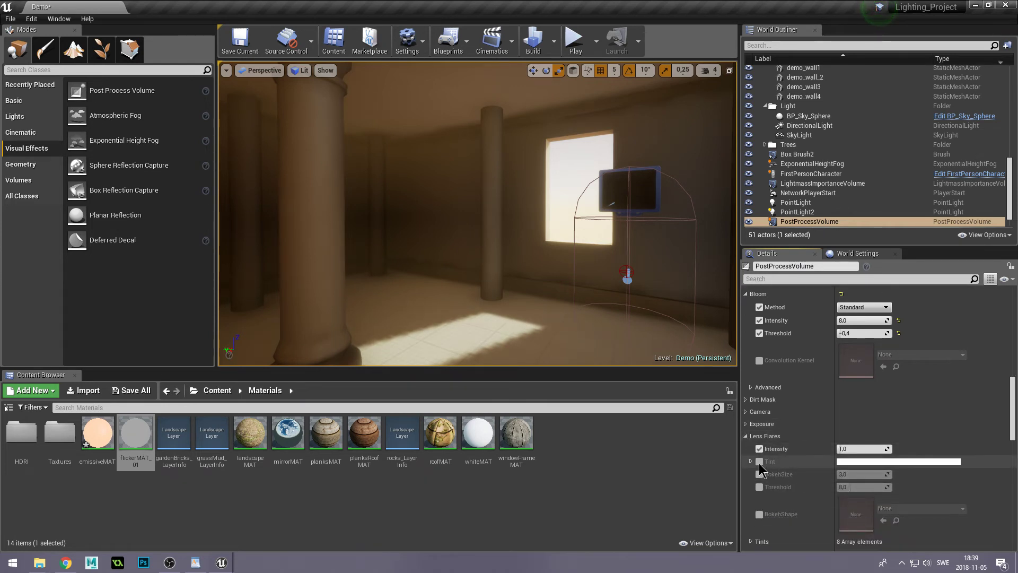
pyautogui.click(758, 462)
pyautogui.moveTo(856, 449); pyautogui.dragTo(843, 449)
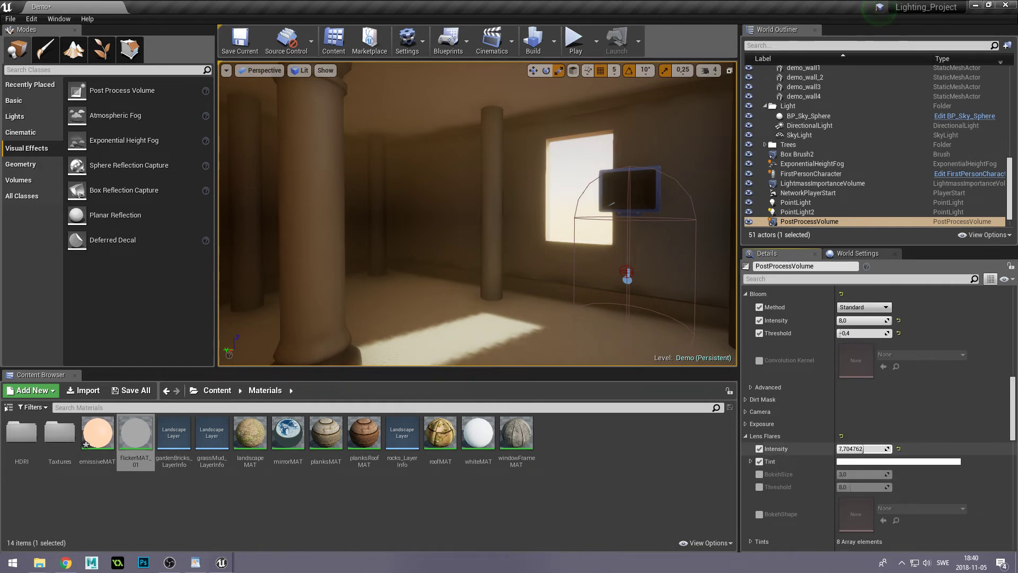
# - Preview the flares around the room and set lens flare intensity to 20.0
pyautogui.moveTo(511, 252)
pyautogui.mouseDown()
pyautogui.moveTo(493, 201)
pyautogui.moveTo(477, 249)
pyautogui.mouseUp()
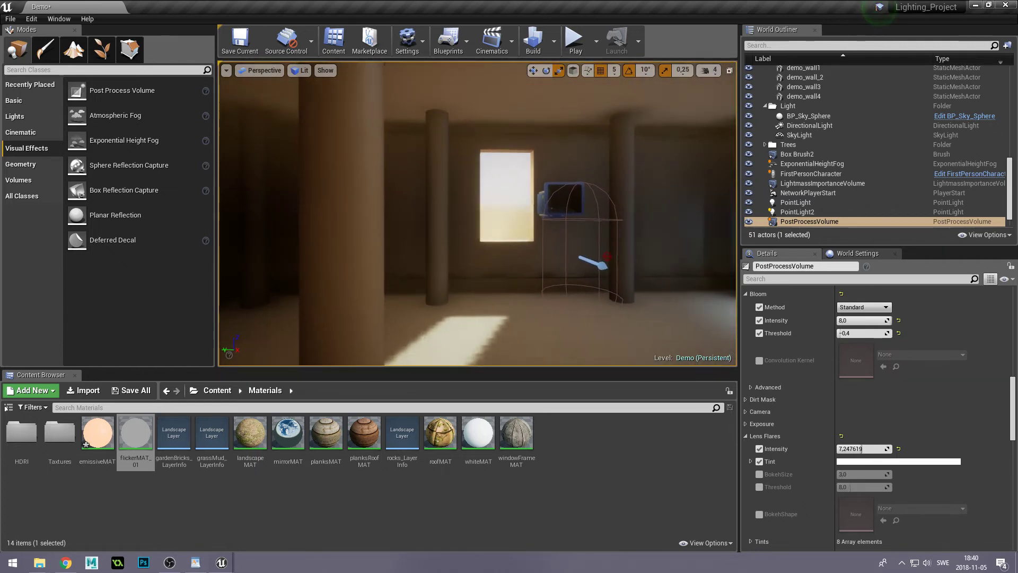
pyautogui.moveTo(477, 249); pyautogui.dragTo(450, 223, button='right')
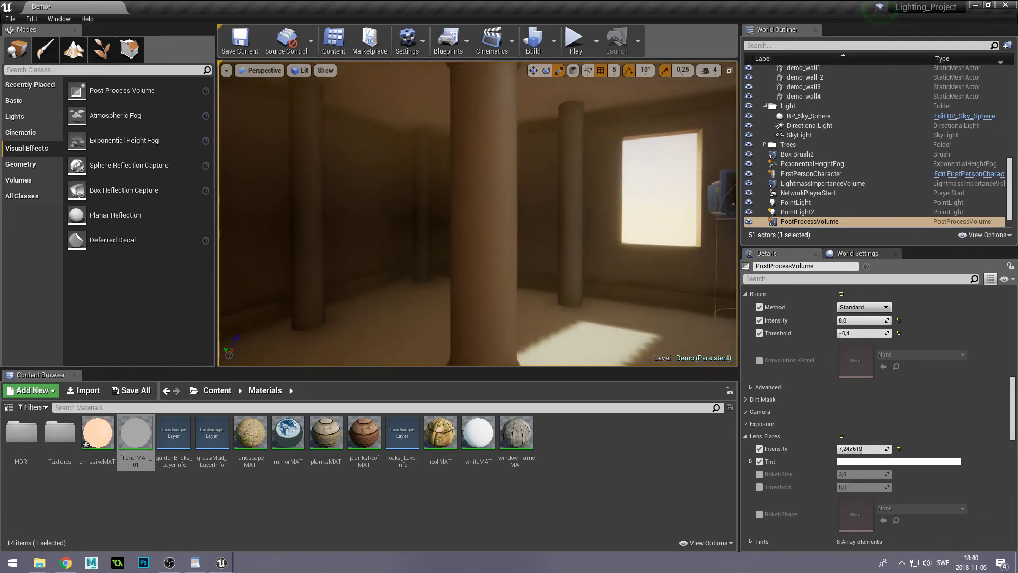
pyautogui.moveTo(514, 249)
pyautogui.mouseDown(button='right')
pyautogui.moveTo(731, 352)
pyautogui.moveTo(549, 281)
pyautogui.moveTo(553, 295)
pyautogui.mouseUp(button='right')
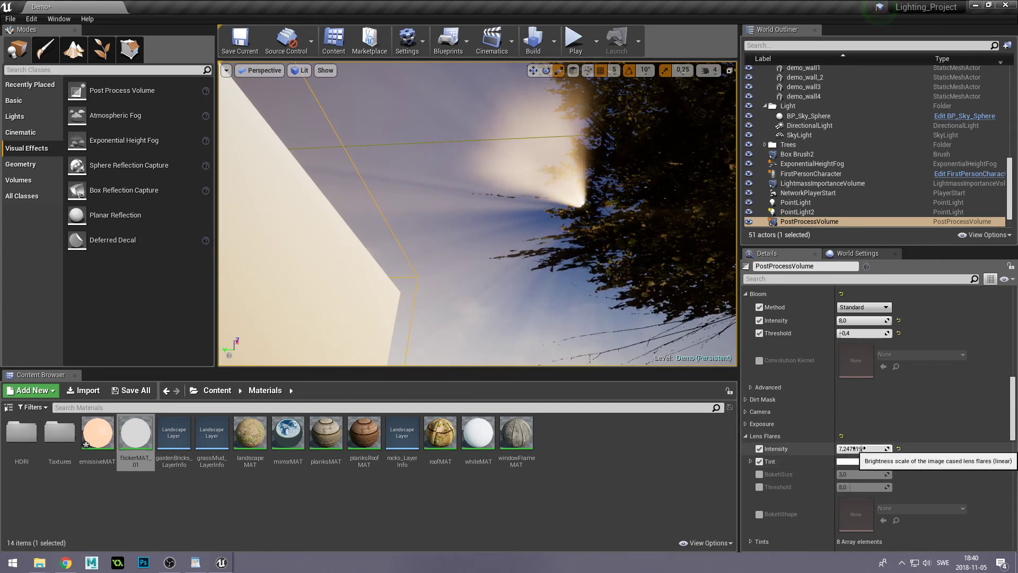
pyautogui.moveTo(858, 448)
pyautogui.mouseDown()
pyautogui.moveTo(875, 448)
pyautogui.moveTo(864, 448)
pyautogui.mouseUp()
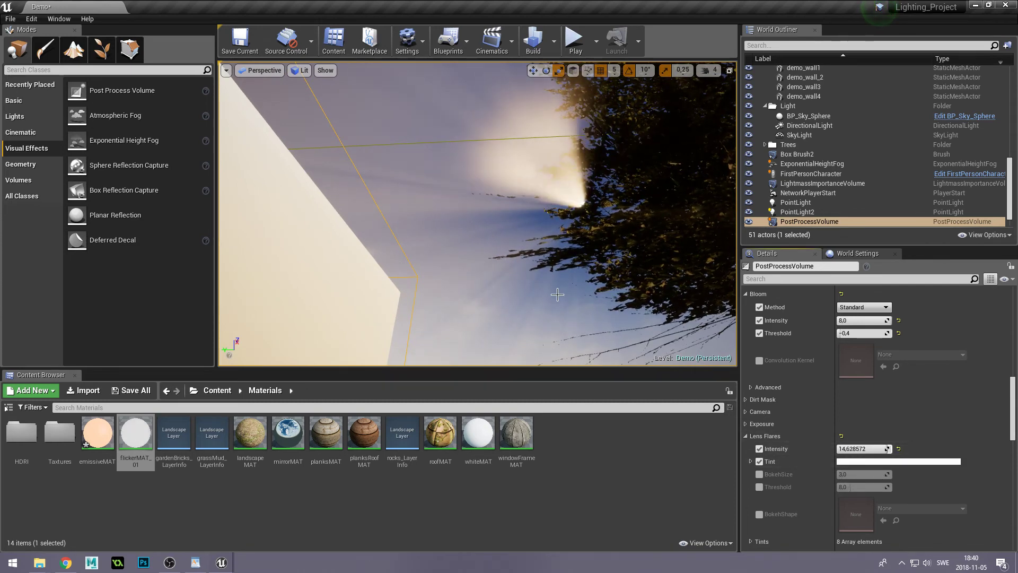
pyautogui.moveTo(552, 297)
pyautogui.mouseDown(button='right')
pyautogui.moveTo(530, 305)
pyautogui.moveTo(557, 289)
pyautogui.mouseUp(button='right')
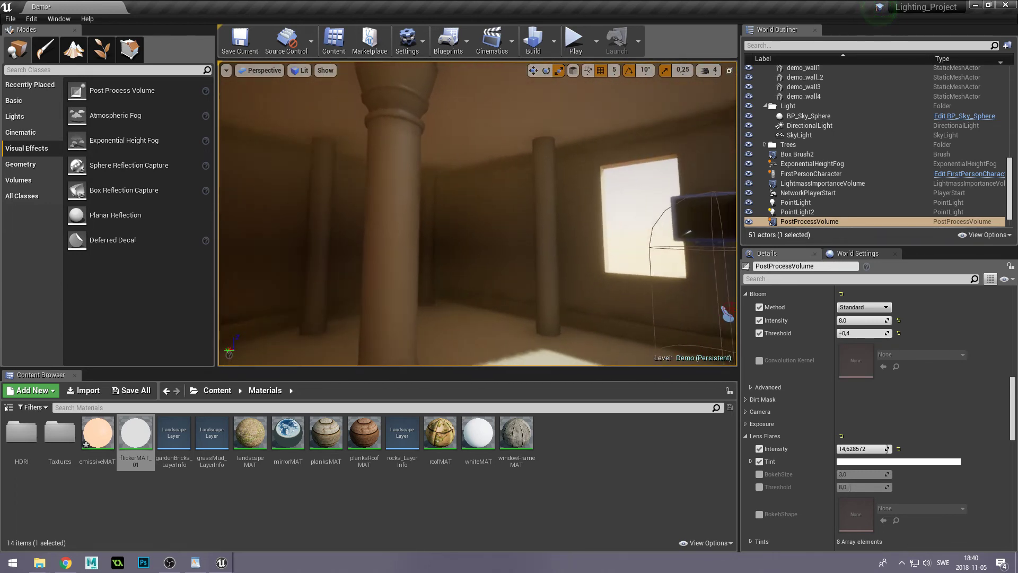
pyautogui.moveTo(477, 212)
pyautogui.mouseDown(button='right')
pyautogui.moveTo(371, 222)
pyautogui.moveTo(477, 212)
pyautogui.mouseUp(button='right')
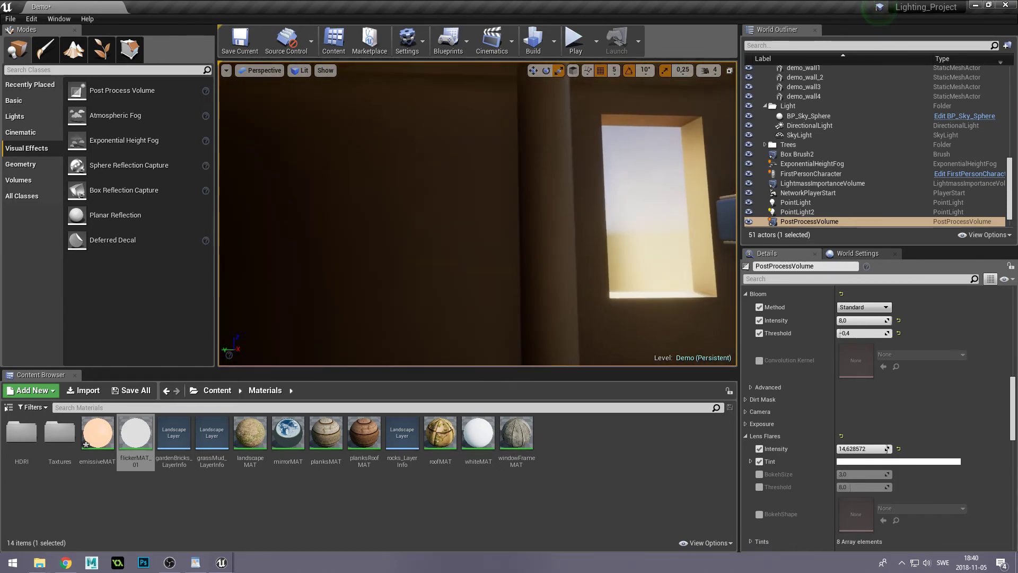
pyautogui.click(862, 449)
pyautogui.write('20')
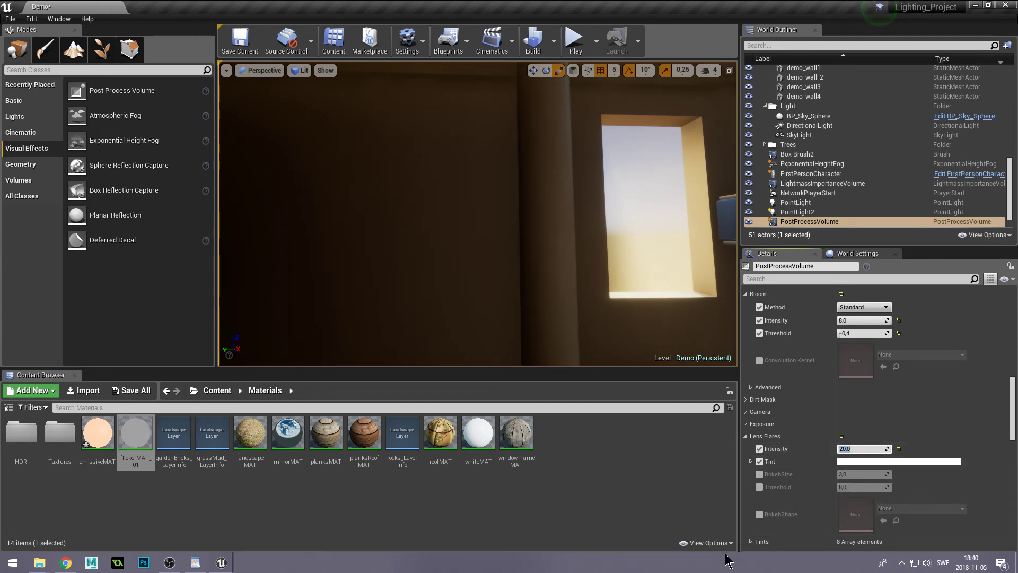
pyautogui.moveTo(607, 224); pyautogui.dragTo(583, 228, button='right')
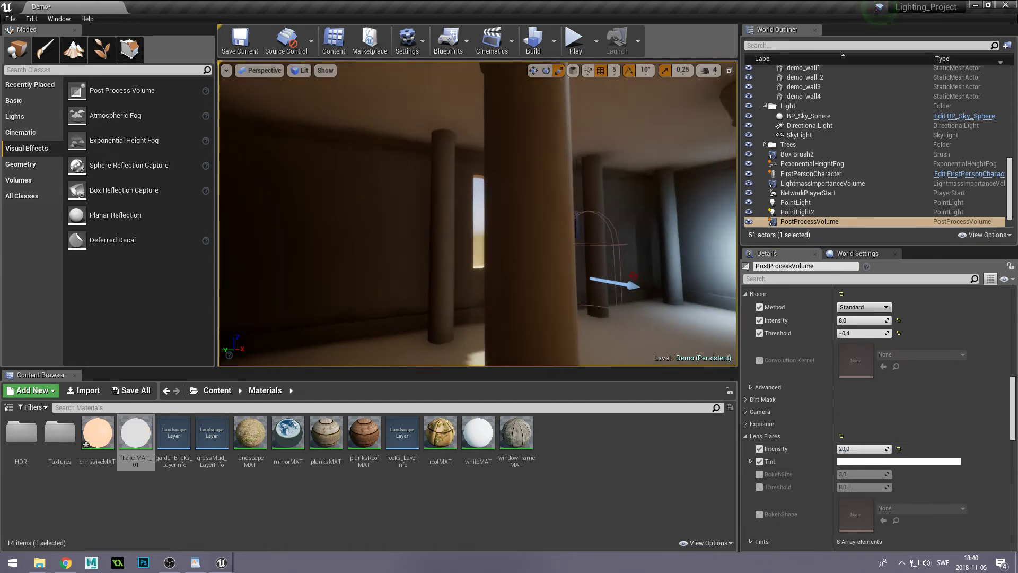
pyautogui.moveTo(477, 212); pyautogui.dragTo(424, 212, button='right')
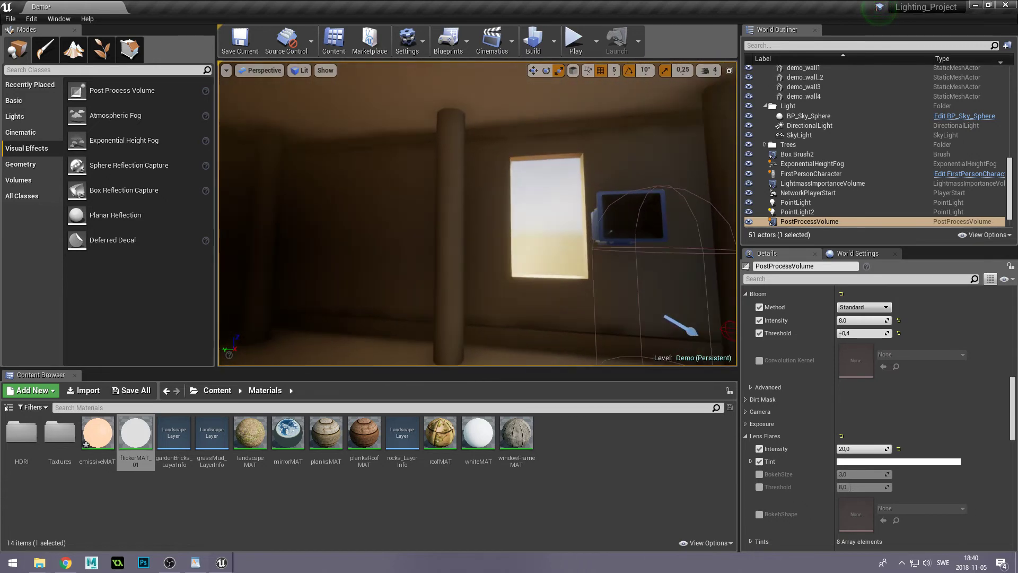
pyautogui.moveTo(583, 228)
pyautogui.mouseDown(button='right')
pyautogui.moveTo(530, 228)
pyautogui.moveTo(553, 228)
pyautogui.mouseUp(button='right')
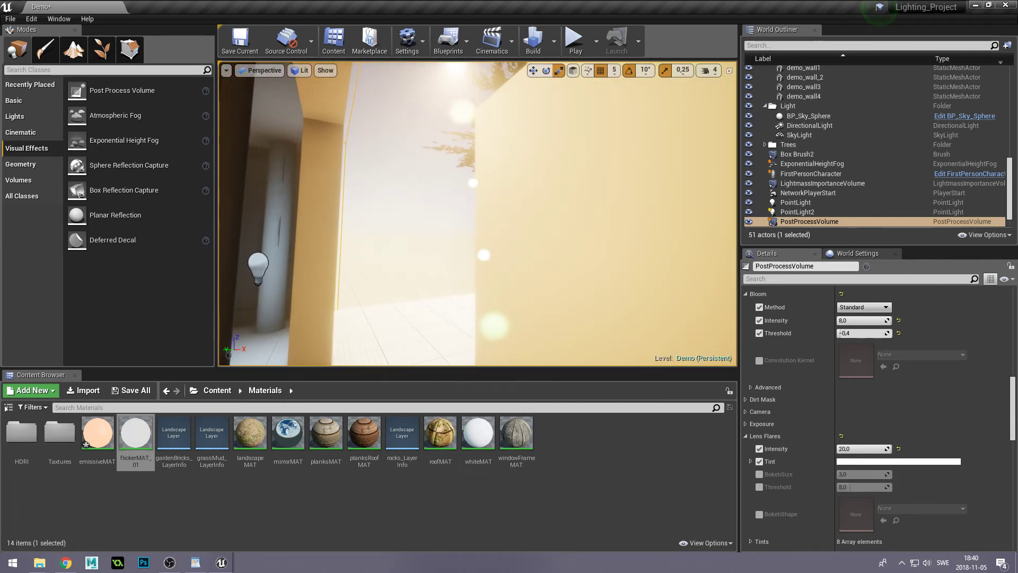
# - Tint the lens flares red (hue 0, saturation 0.88, sRGB FF6161) and collapse Lens Flares
pyautogui.click(853, 460)
pyautogui.moveTo(758, 375)
pyautogui.mouseDown()
pyautogui.moveTo(762, 318)
pyautogui.moveTo(764, 330)
pyautogui.mouseUp()
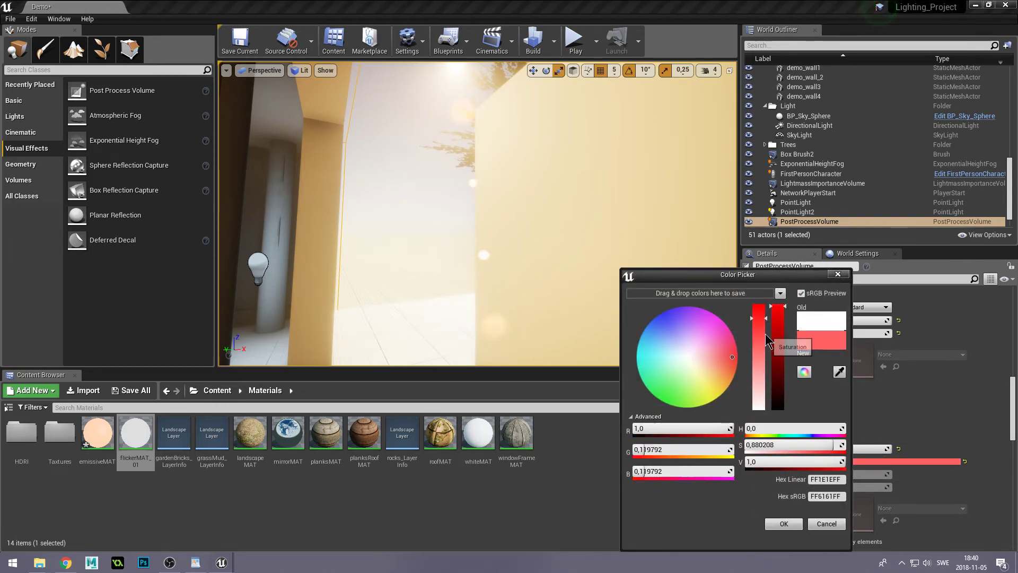
pyautogui.click(783, 523)
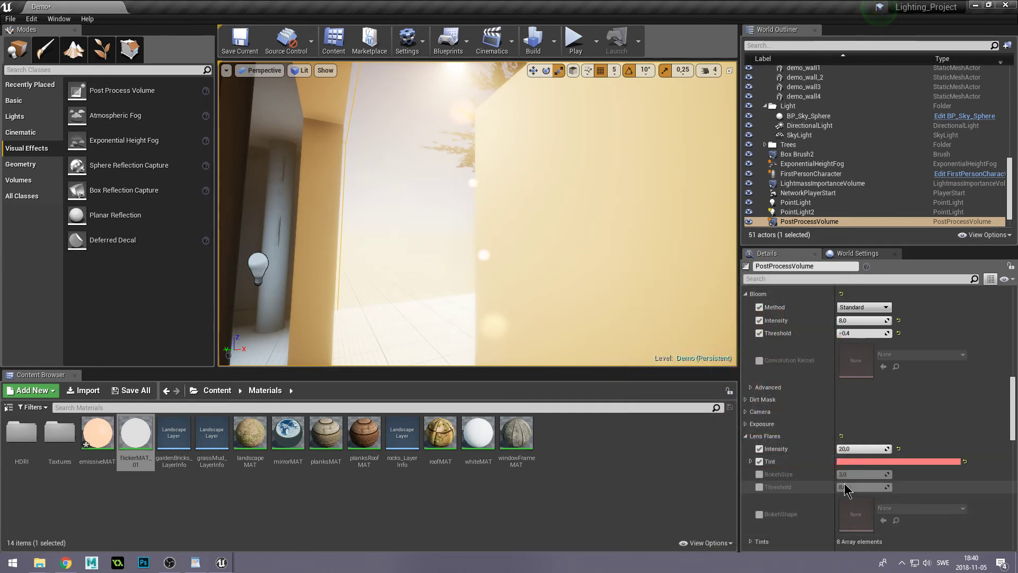
pyautogui.click(746, 436)
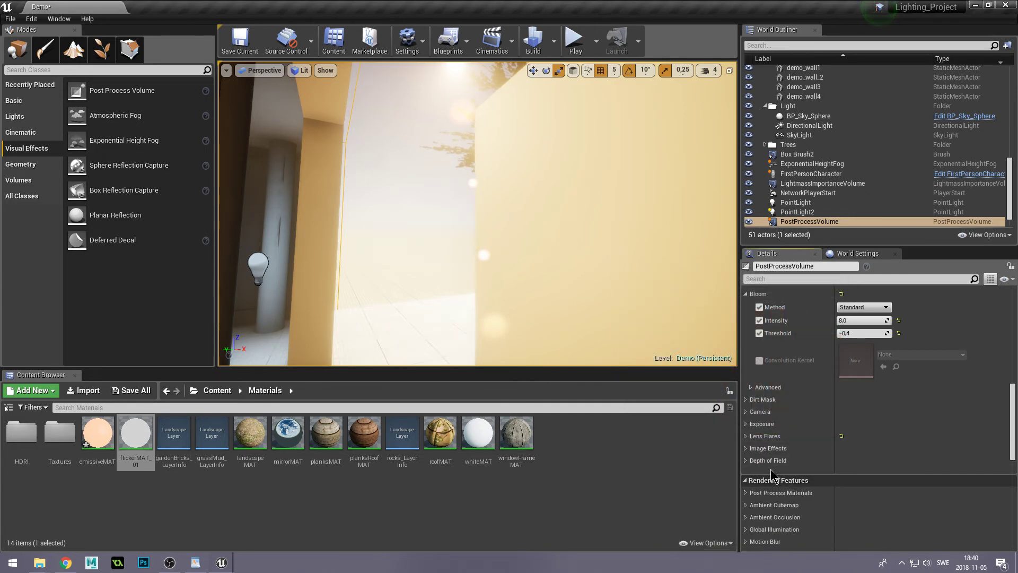
pyautogui.scroll(-2, 857, 472)
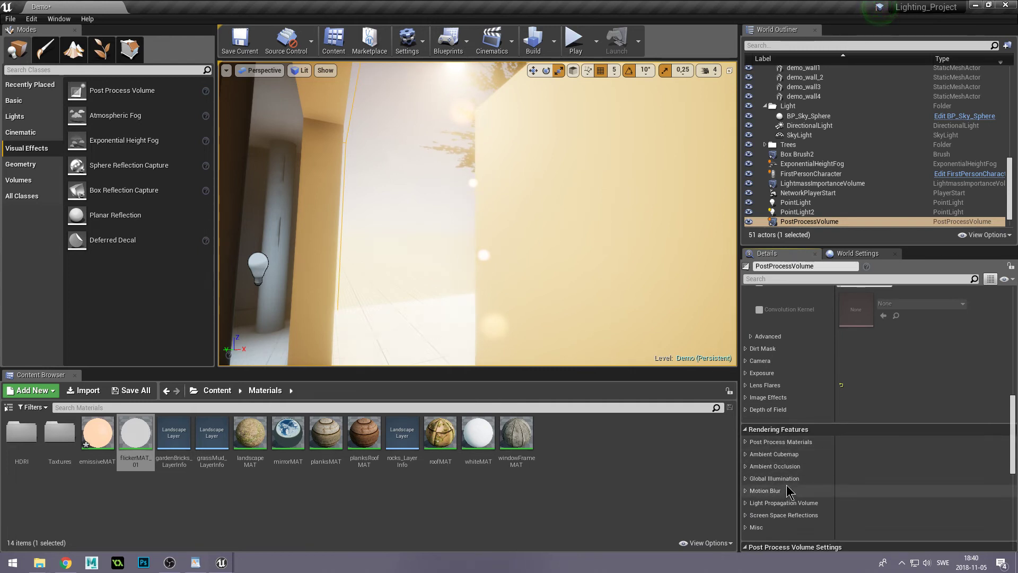
# - Override indirect lighting with intensity 0,885714 and a pale peach colour, sRGB FFEDDD
pyautogui.click(746, 479)
pyautogui.moveTo(530, 239); pyautogui.dragTo(424, 222, button='right')
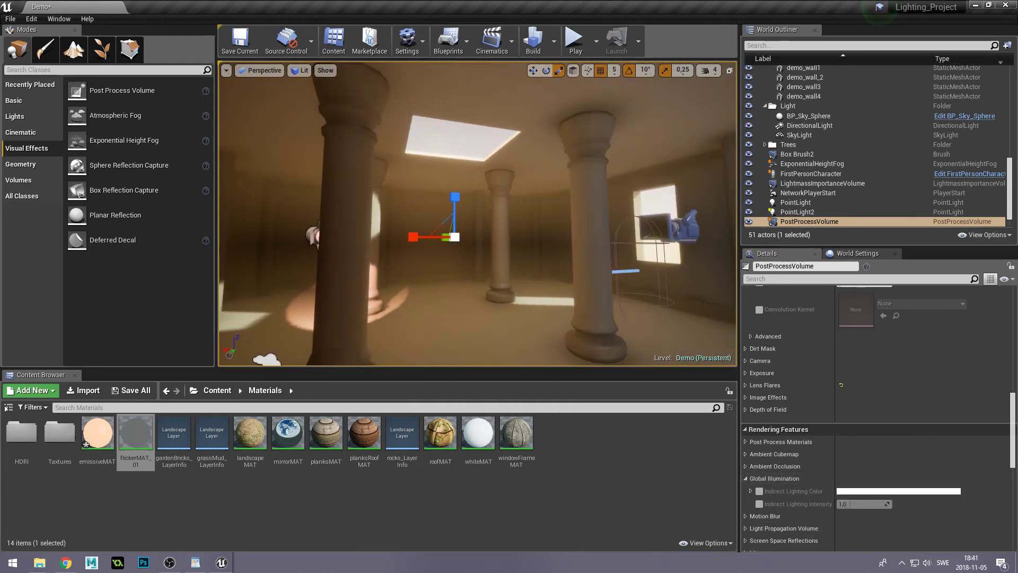
pyautogui.click(758, 492)
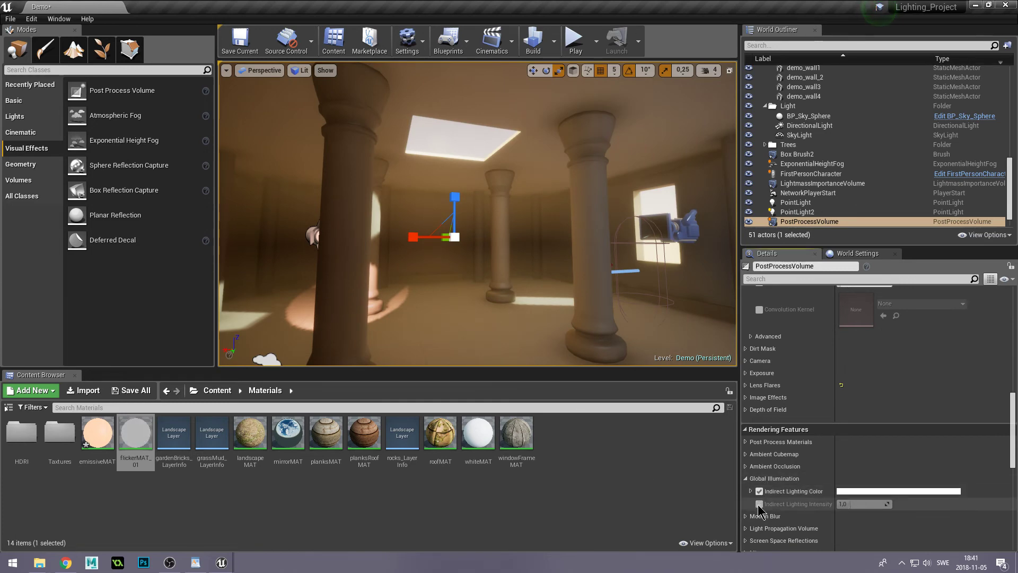
pyautogui.click(759, 503)
pyautogui.moveTo(842, 503); pyautogui.dragTo(854, 491)
pyautogui.click(859, 492)
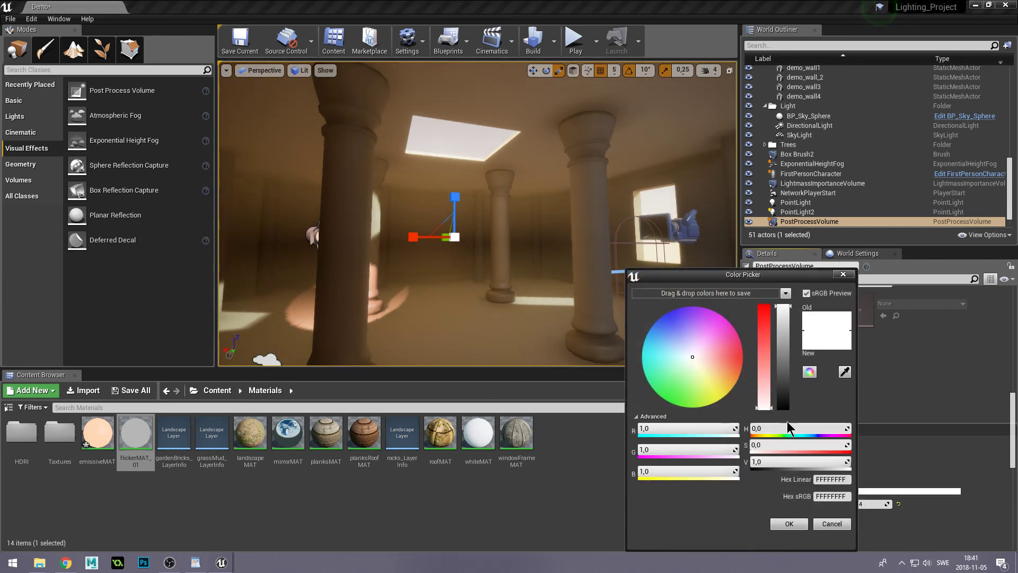
pyautogui.moveTo(698, 380); pyautogui.dragTo(705, 364)
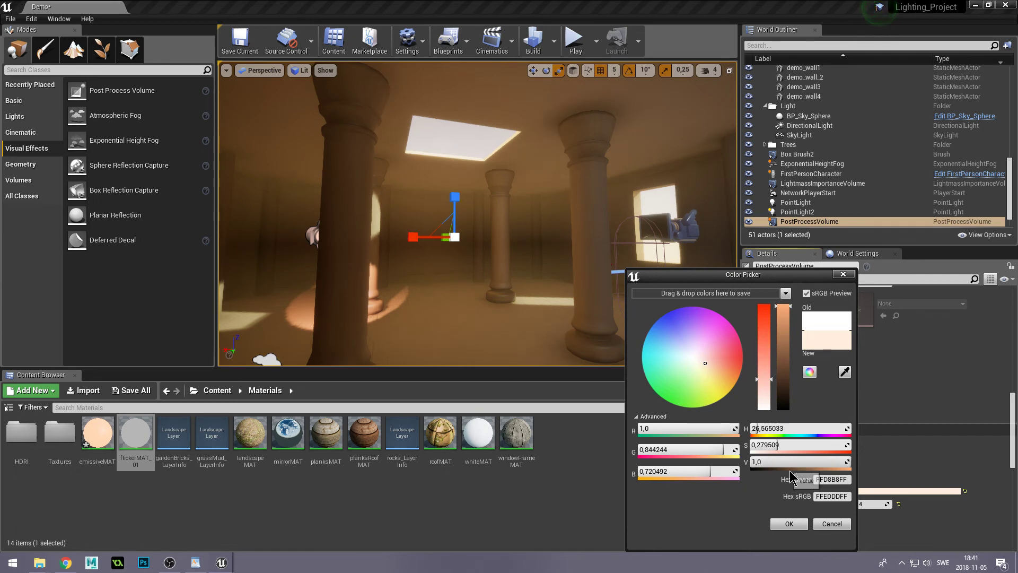
pyautogui.click(789, 524)
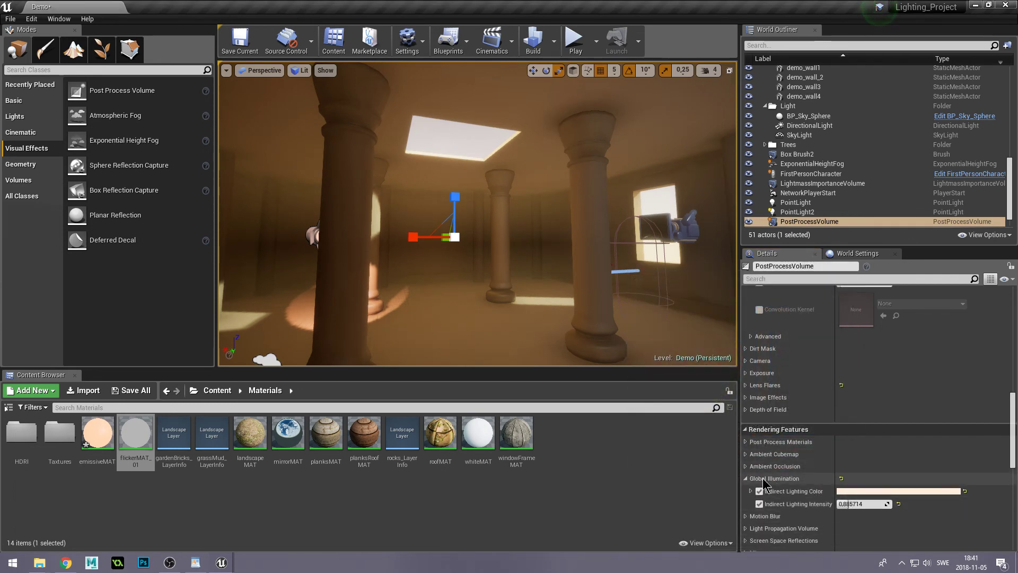
pyautogui.click(745, 466)
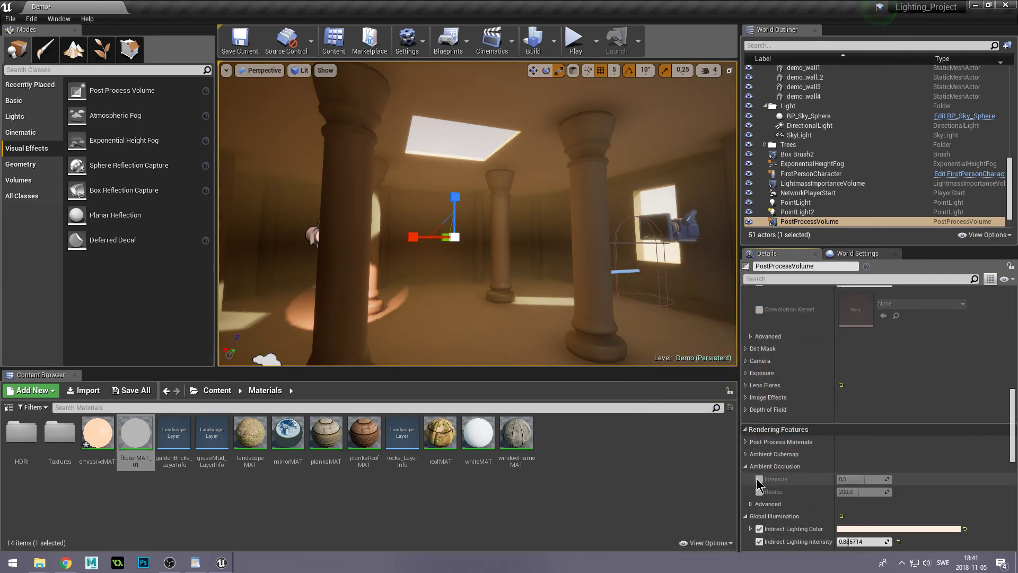
# - Override ambient occlusion with intensity 0,871429 and a radius reduced below 200
pyautogui.click(758, 480)
pyautogui.click(758, 492)
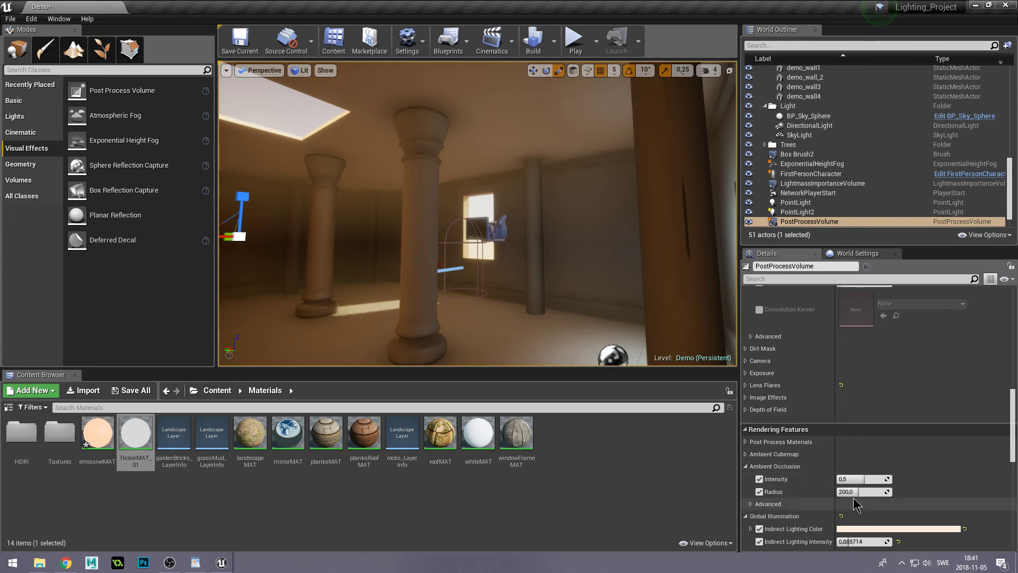
pyautogui.moveTo(861, 492); pyautogui.dragTo(852, 491)
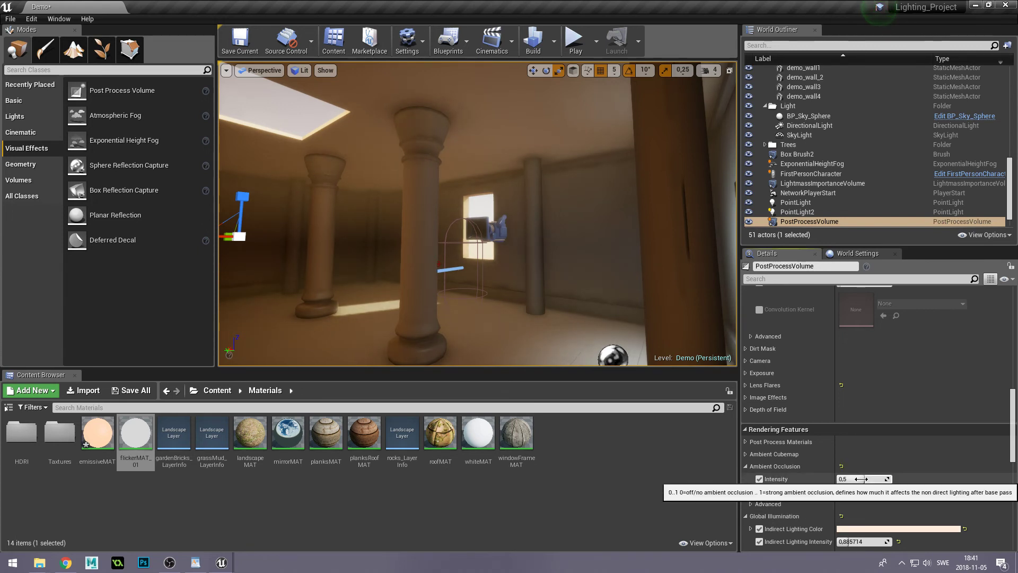
pyautogui.moveTo(855, 478)
pyautogui.mouseDown()
pyautogui.moveTo(870, 479)
pyautogui.moveTo(855, 479)
pyautogui.mouseUp()
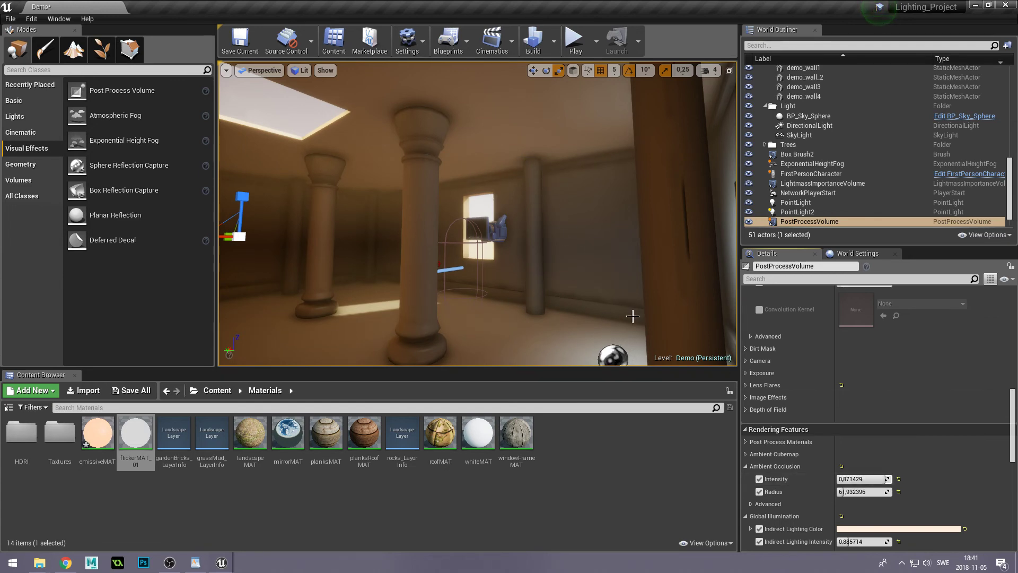
pyautogui.moveTo(552, 313); pyautogui.dragTo(598, 314, button='right')
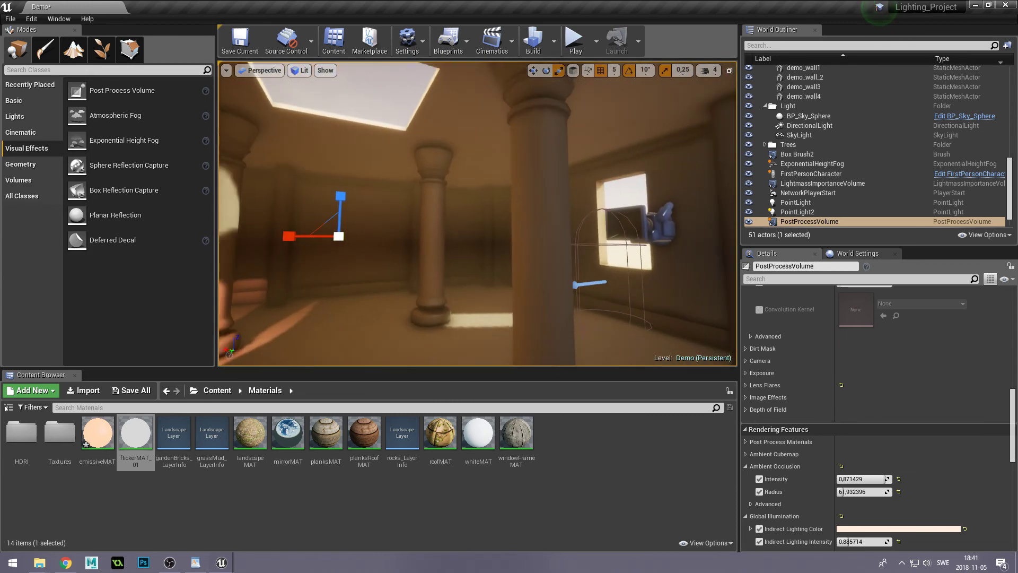
pyautogui.click(746, 466)
# - Enable the Vignette Intensity override and set it to about 0,82
pyautogui.click(745, 478)
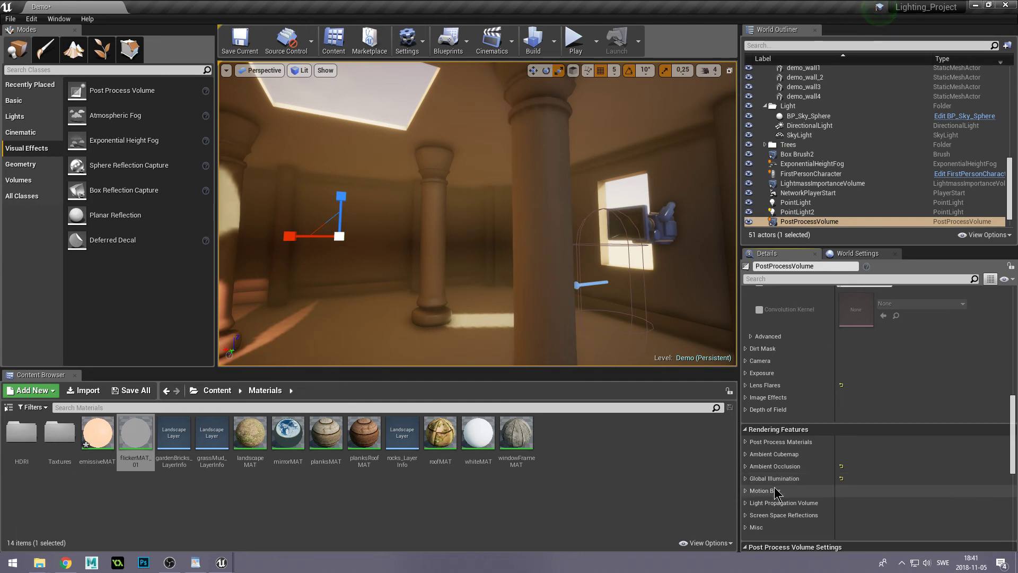
pyautogui.scroll(-1, 775, 492)
pyautogui.scroll(-1, 778, 495)
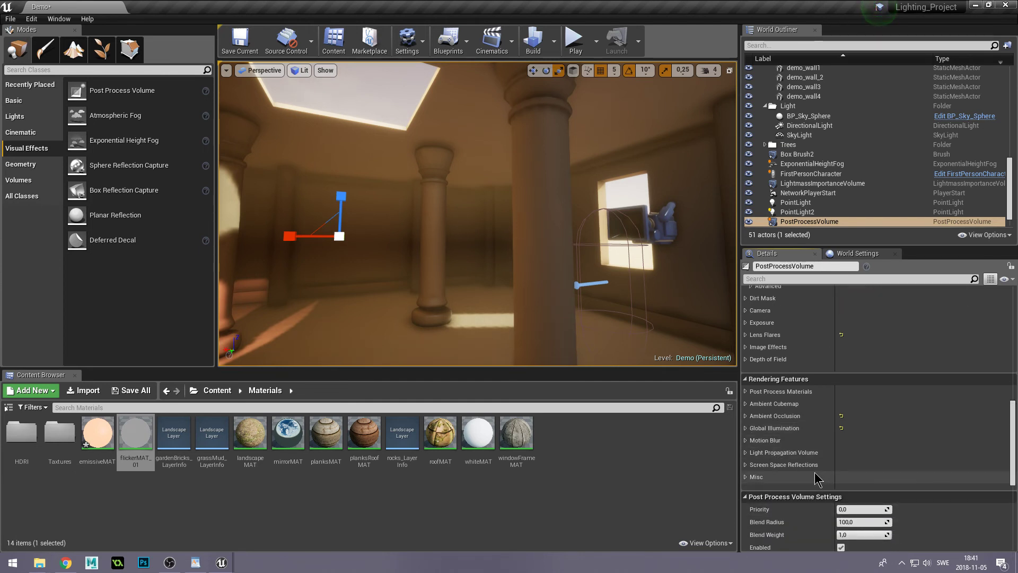
pyautogui.scroll(-2, 812, 494)
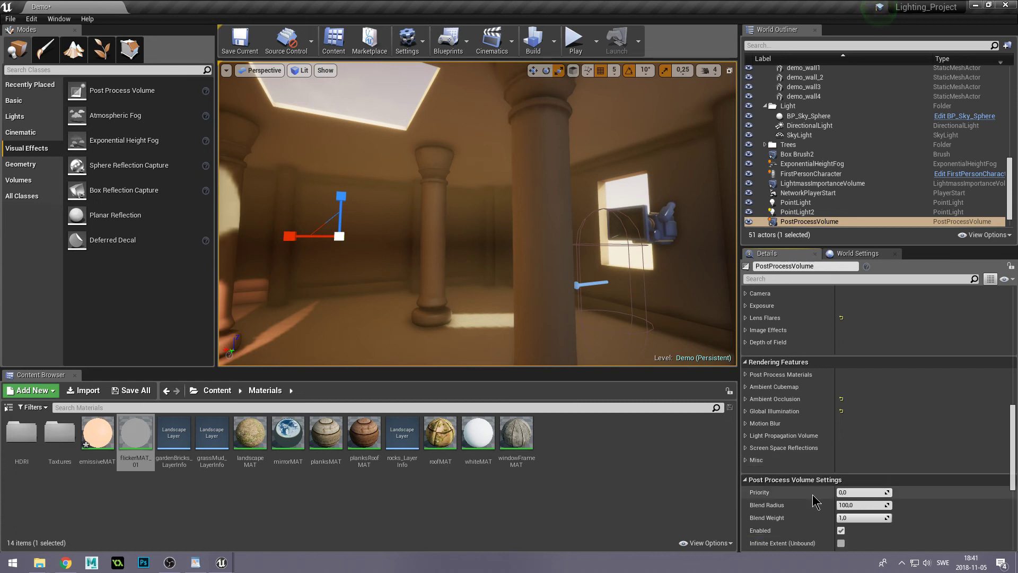
pyautogui.scroll(1, 811, 495)
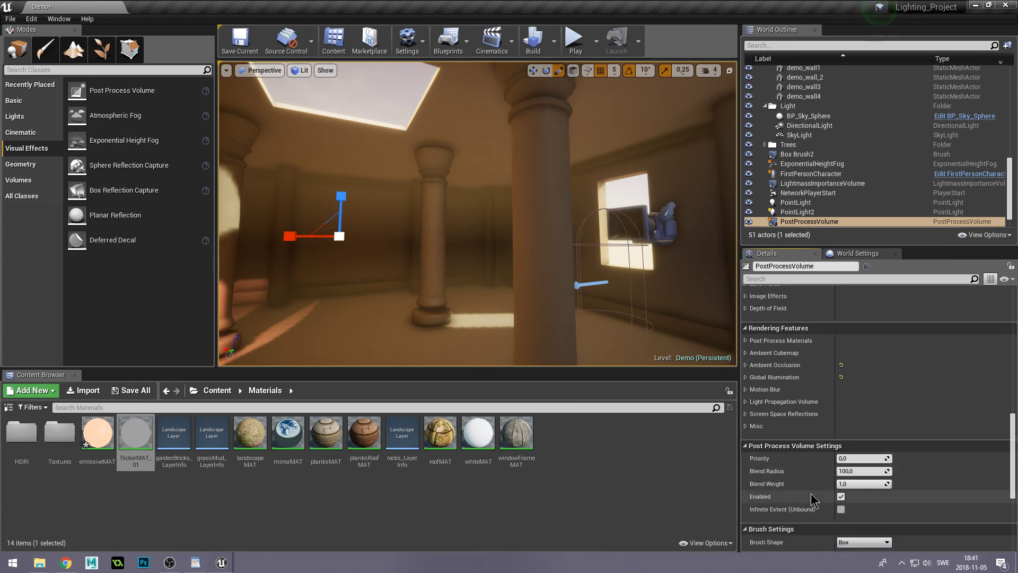
pyautogui.click(747, 331)
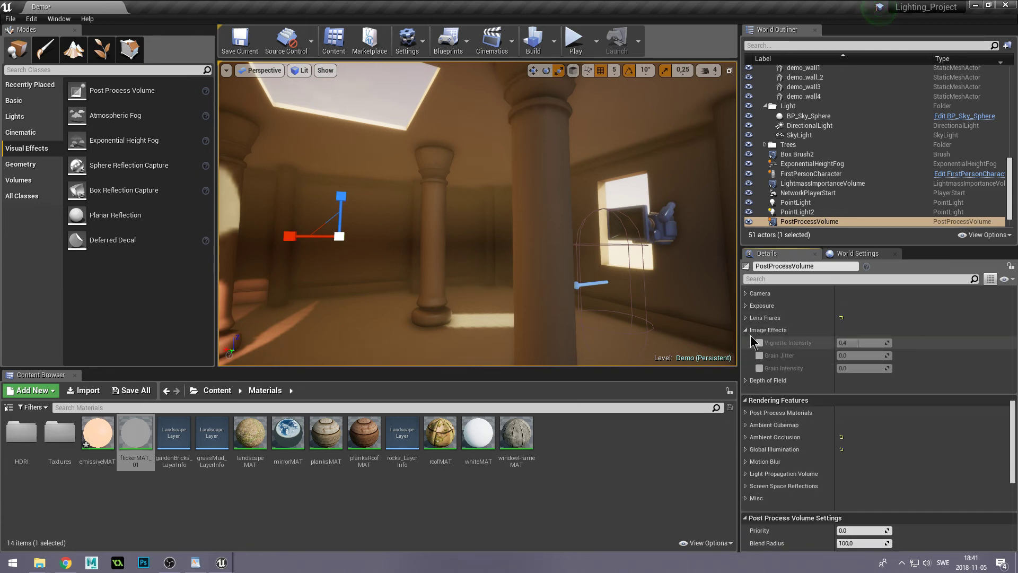
pyautogui.click(759, 342)
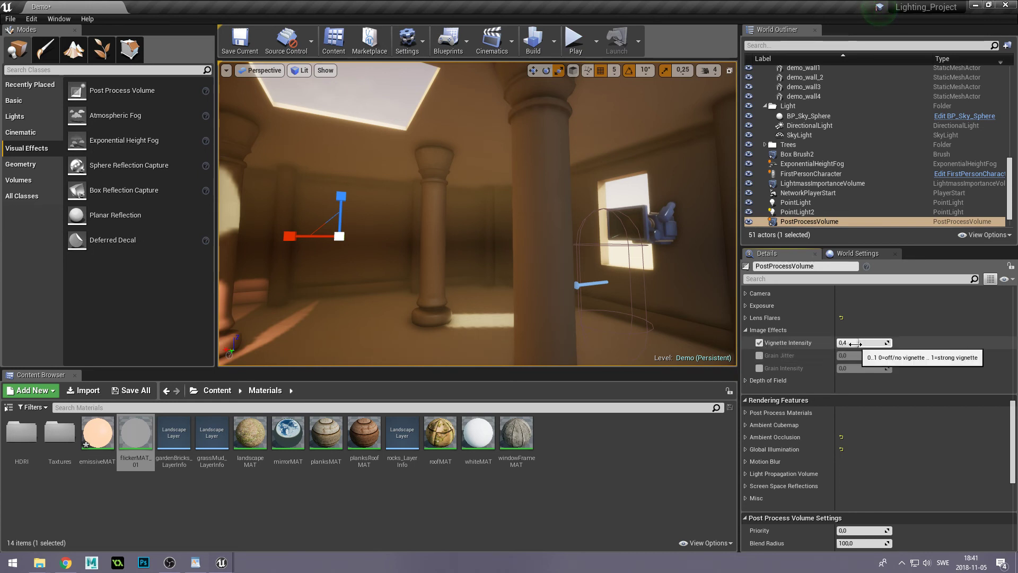
pyautogui.moveTo(859, 343); pyautogui.dragTo(882, 343)
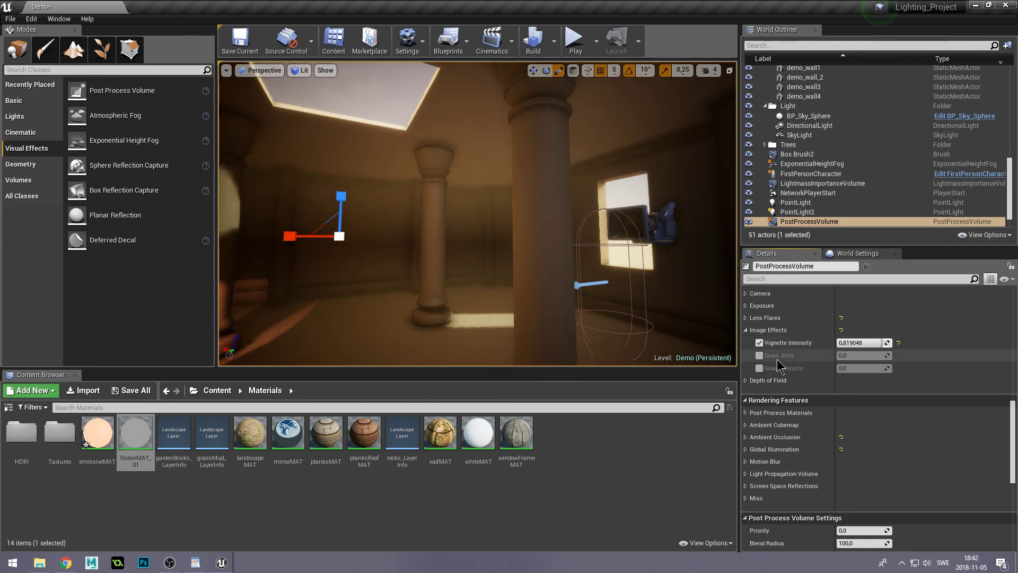
# - Try the Grain Jitter and Grain Intensity overrides, then switch both off again
pyautogui.click(759, 355)
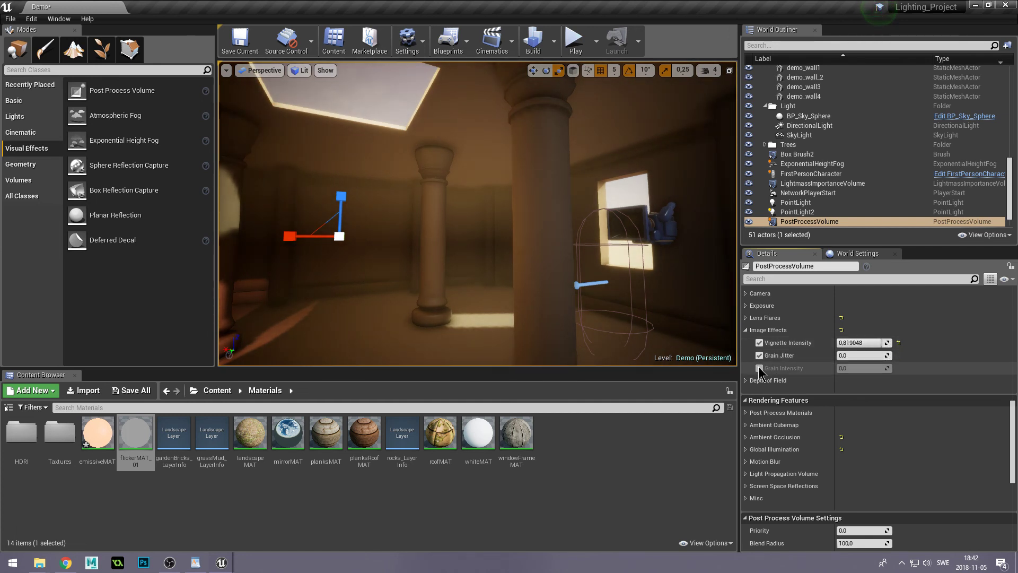
pyautogui.click(760, 368)
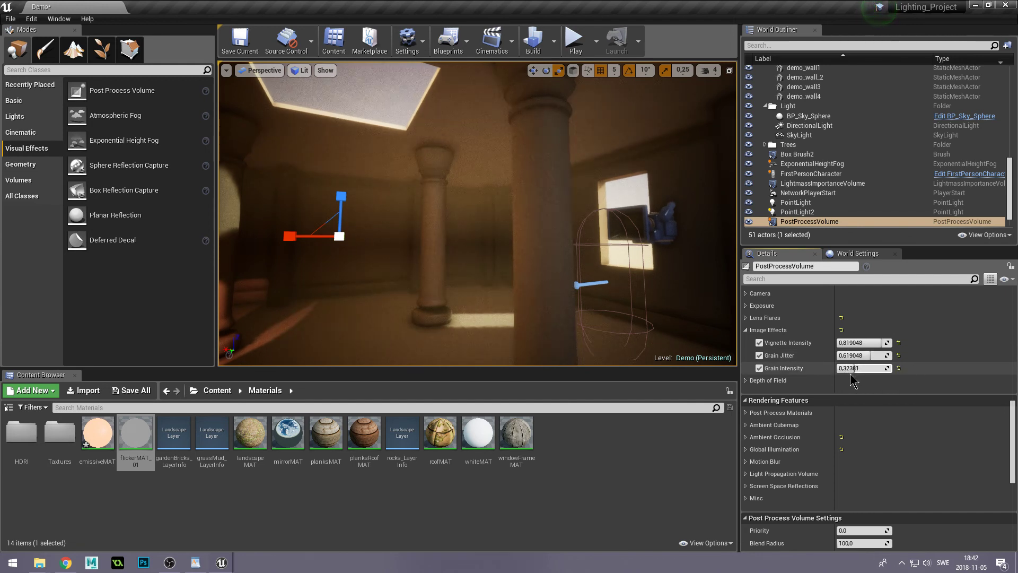
pyautogui.click(759, 355)
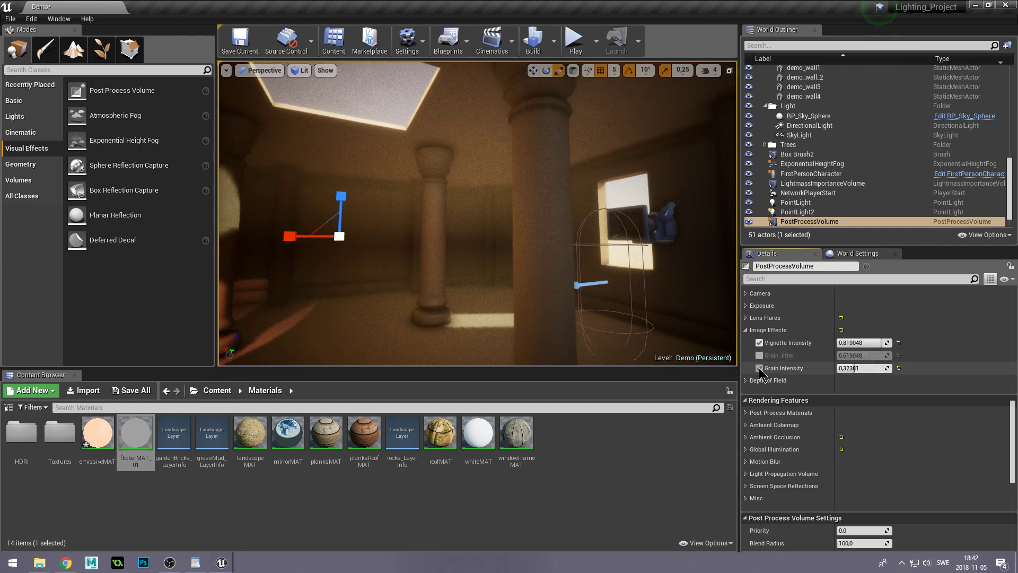
pyautogui.click(760, 367)
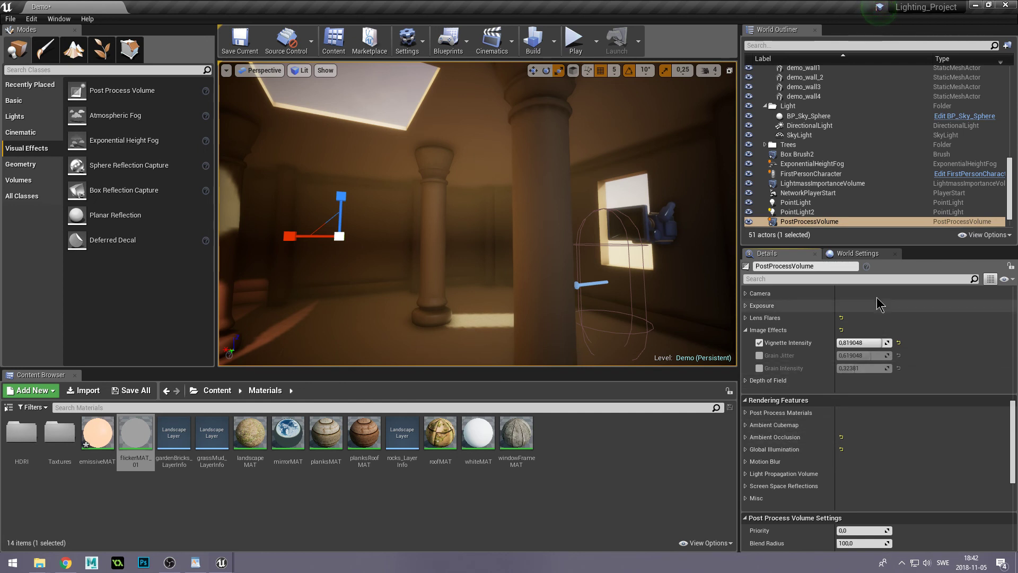
# - Move PostProcessVolume, ExponentialHeightFog, LightmassImportanceVolume, PointLight2 and PointLight into the Light folder
pyautogui.moveTo(785, 225); pyautogui.dragTo(792, 109)
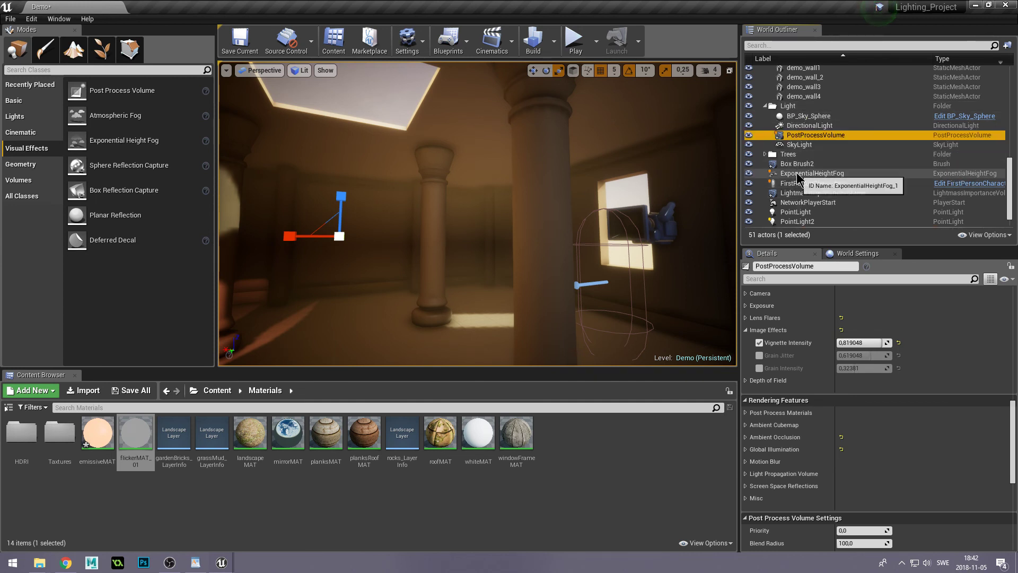
pyautogui.moveTo(799, 175)
pyautogui.mouseDown()
pyautogui.moveTo(808, 136)
pyautogui.moveTo(788, 110)
pyautogui.mouseUp()
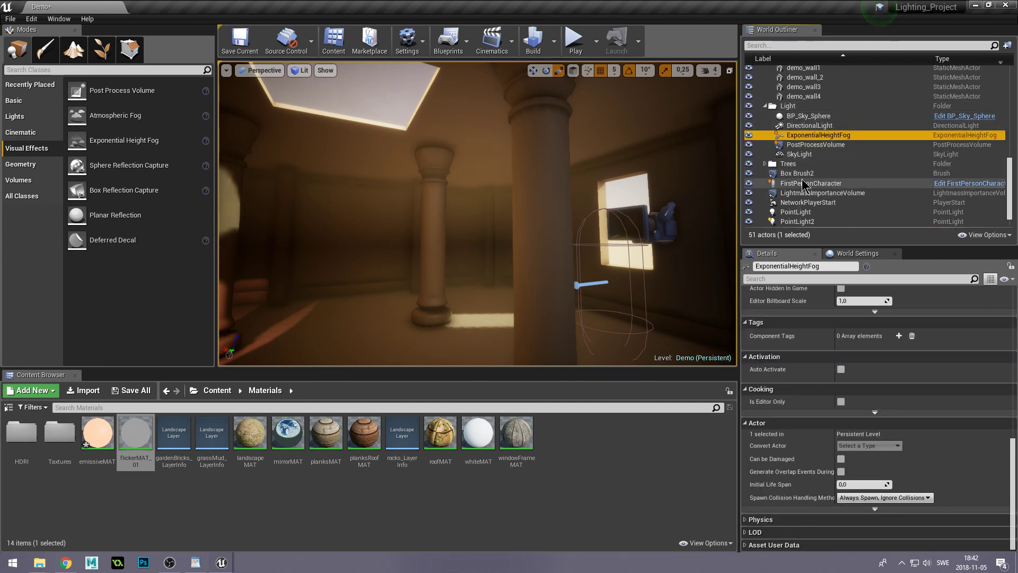
pyautogui.moveTo(796, 192); pyautogui.dragTo(790, 111)
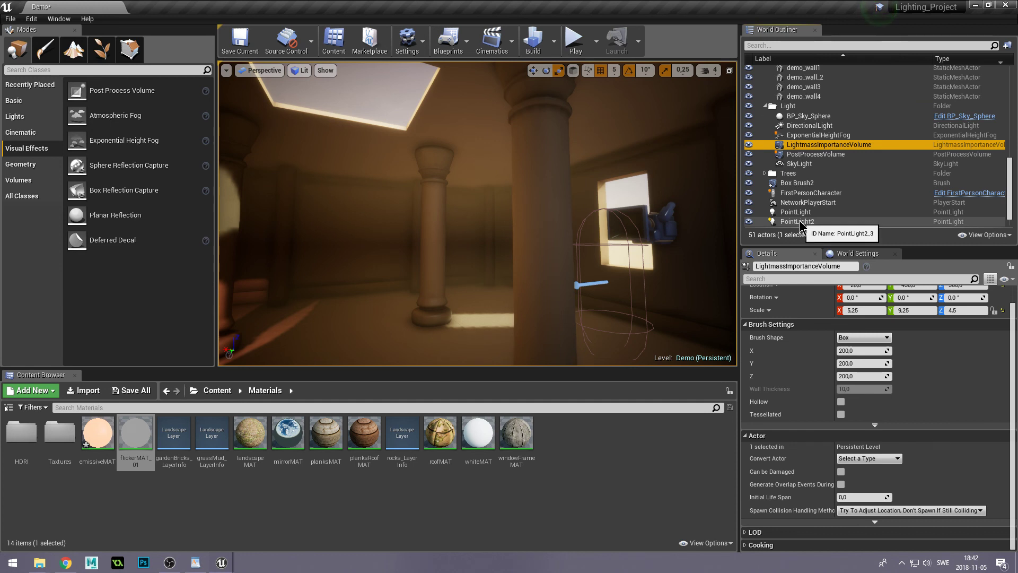
pyautogui.moveTo(800, 225); pyautogui.dragTo(820, 159)
pyautogui.moveTo(794, 111); pyautogui.dragTo(794, 110)
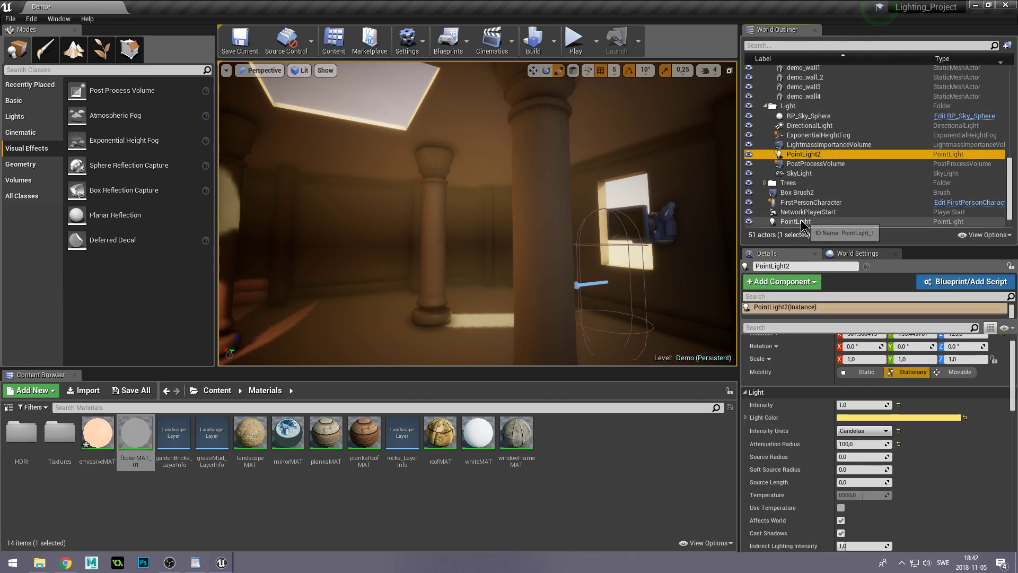
pyautogui.moveTo(795, 221)
pyautogui.mouseDown()
pyautogui.moveTo(812, 127)
pyautogui.moveTo(791, 109)
pyautogui.mouseUp()
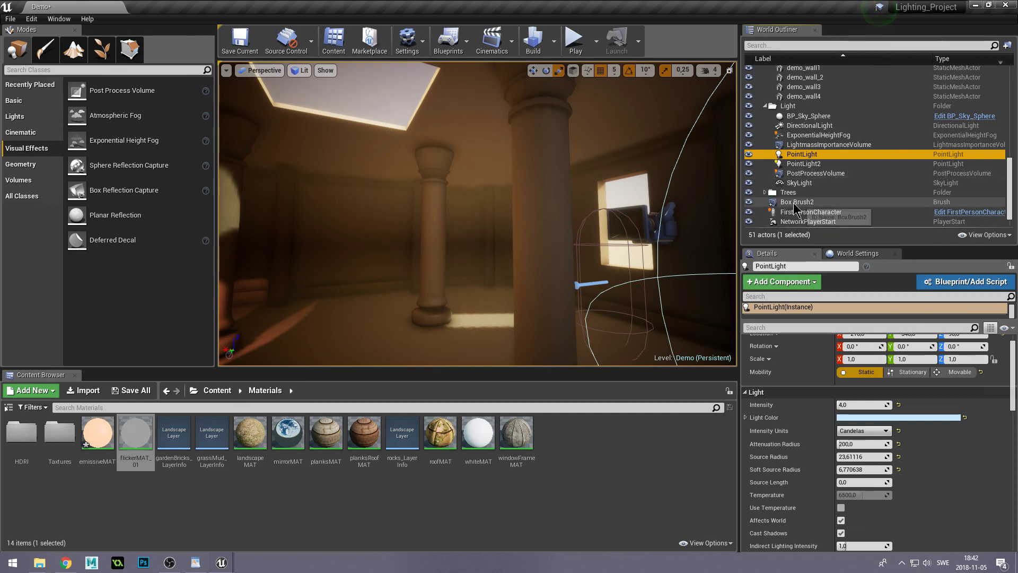
# - Collapse the demoScene and Light folders and move SpotLight into the Light folder
pyautogui.scroll(4, 798, 180)
pyautogui.scroll(4, 787, 138)
pyautogui.scroll(4, 776, 101)
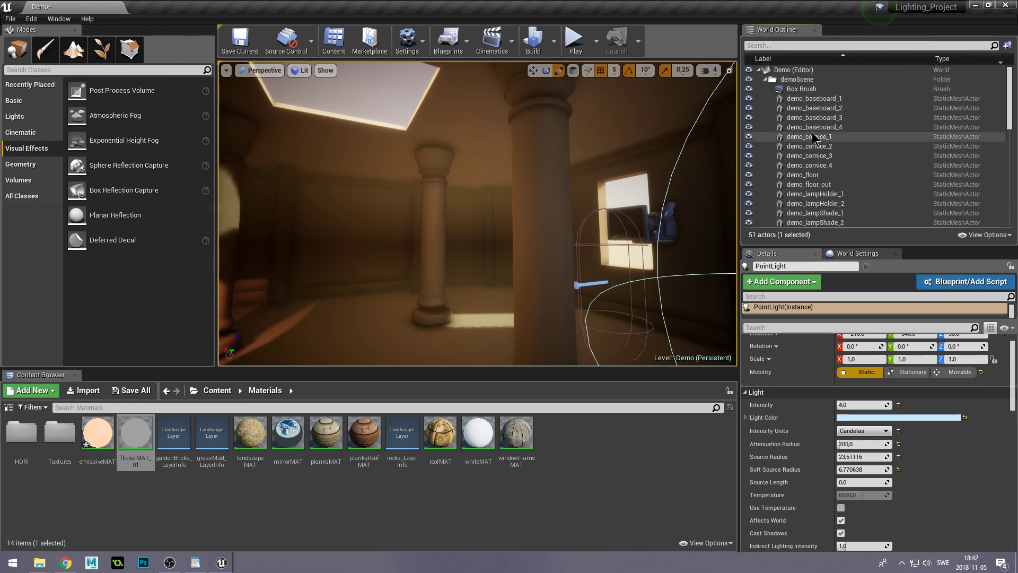
pyautogui.click(767, 80)
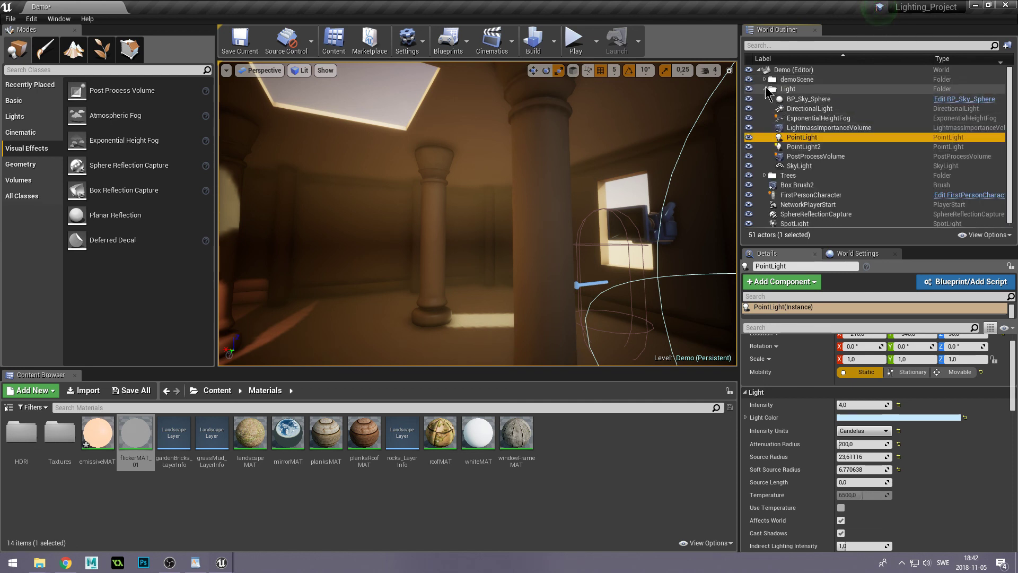
pyautogui.click(765, 89)
pyautogui.moveTo(823, 147); pyautogui.dragTo(791, 92)
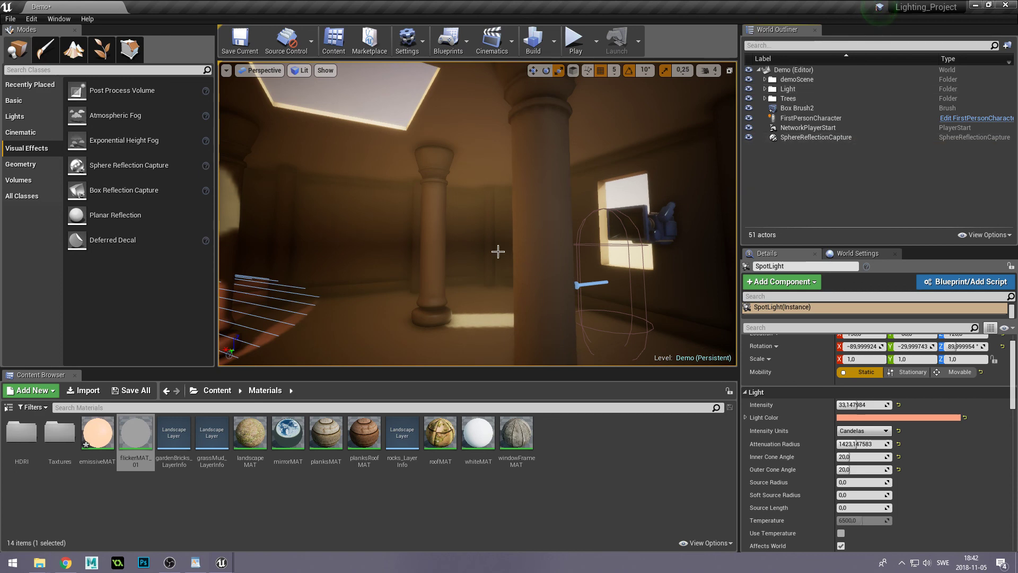
pyautogui.moveTo(462, 231)
pyautogui.mouseDown(button='right')
pyautogui.moveTo(482, 233)
pyautogui.moveTo(509, 260)
pyautogui.mouseUp(button='right')
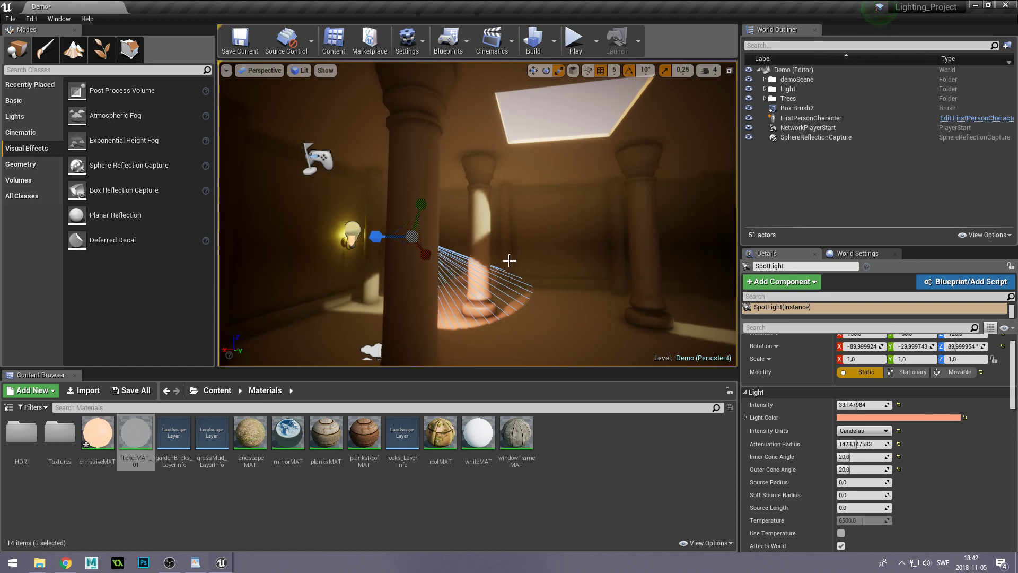